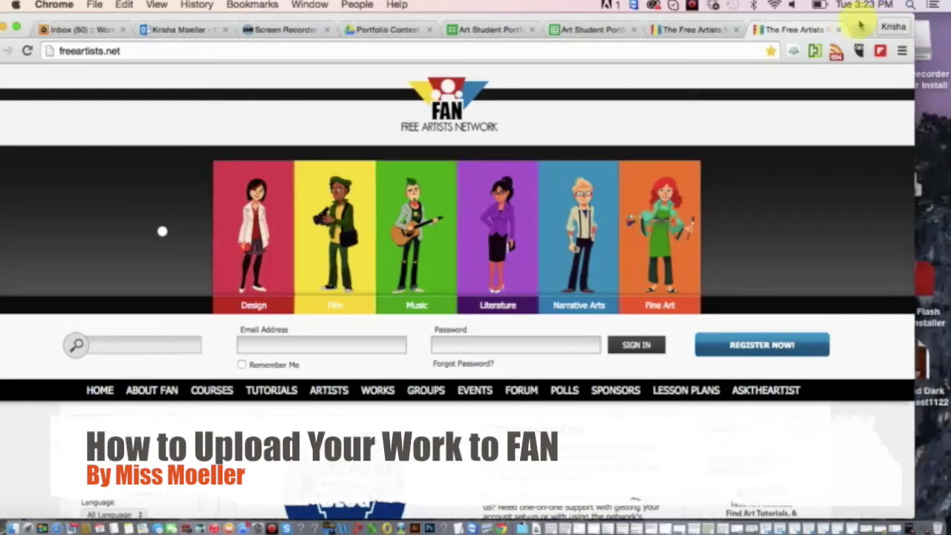
Select the Cold And Dark wallpaper JPG on the desktop and nudge it slightly.
click(884, 145)
drag(884, 145, 864, 159)
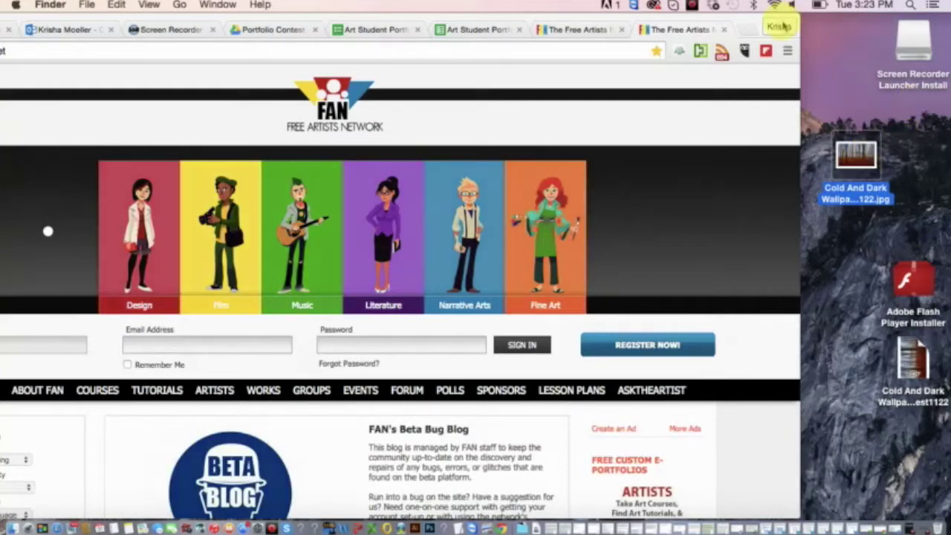
Drag Chrome back over the desktop icons so the freeartists.net home page fills the screen.
drag(742, 21, 888, 6)
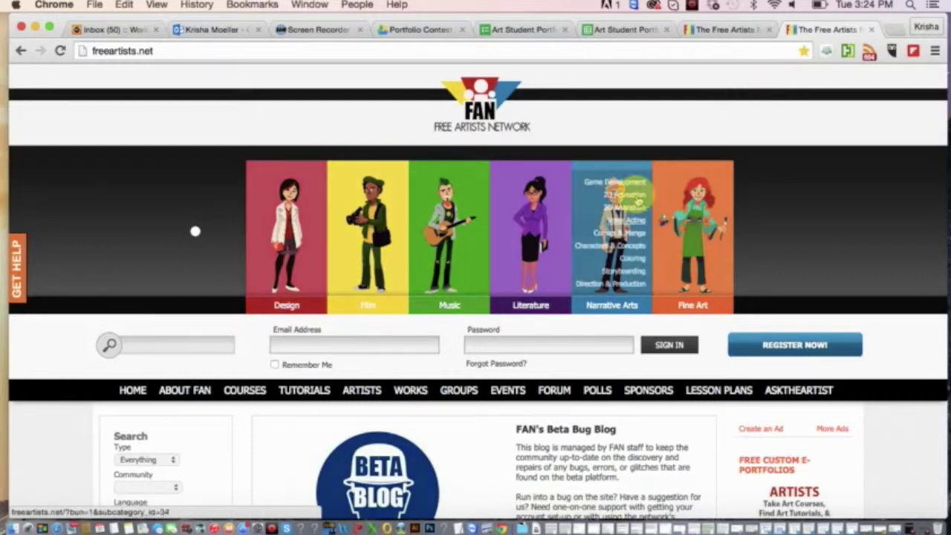
Move the browser aside and select the Autumn Forest wallpaper file on the desktop.
drag(894, 25, 804, 20)
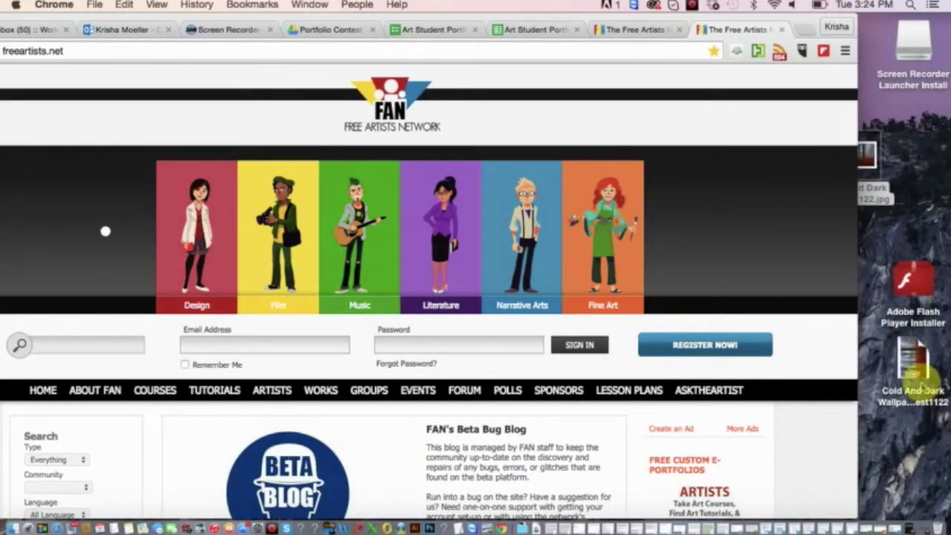
click(902, 405)
drag(901, 413, 891, 428)
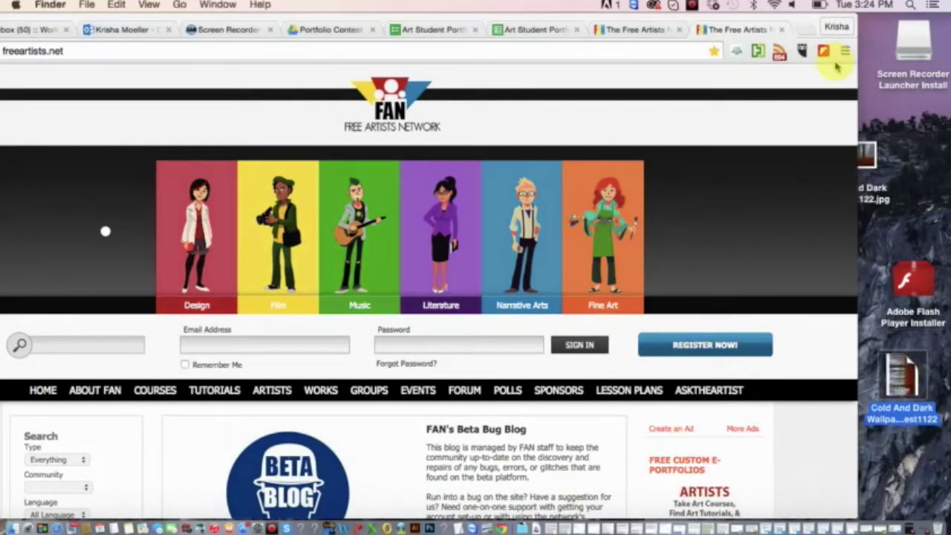
drag(805, 22, 773, 22)
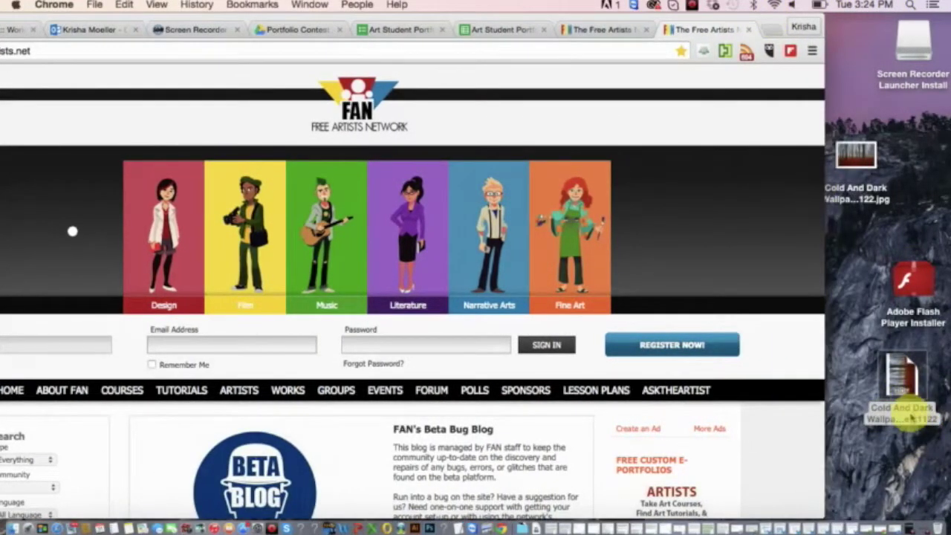
Rename the file to end in Forest1122.pdf, then bring Chrome back over the desktop.
click(910, 420)
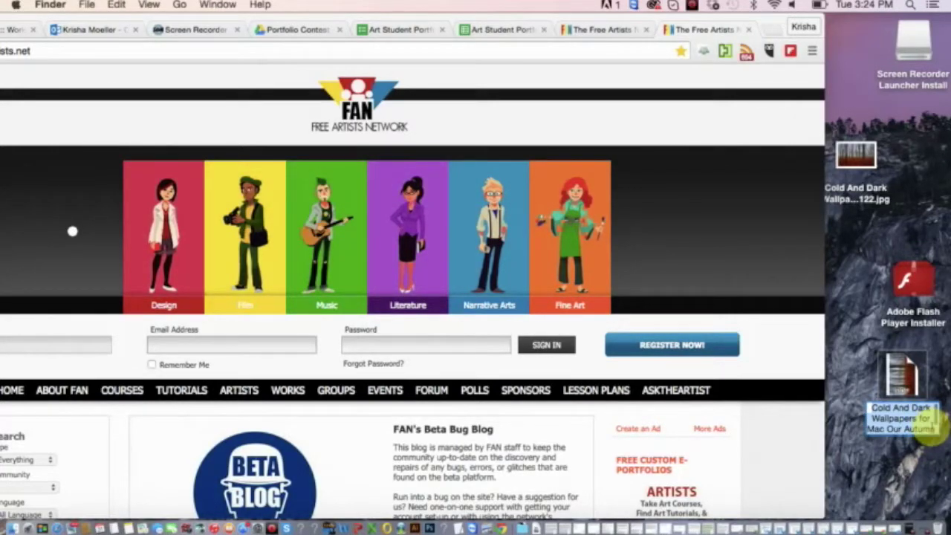
click(928, 426)
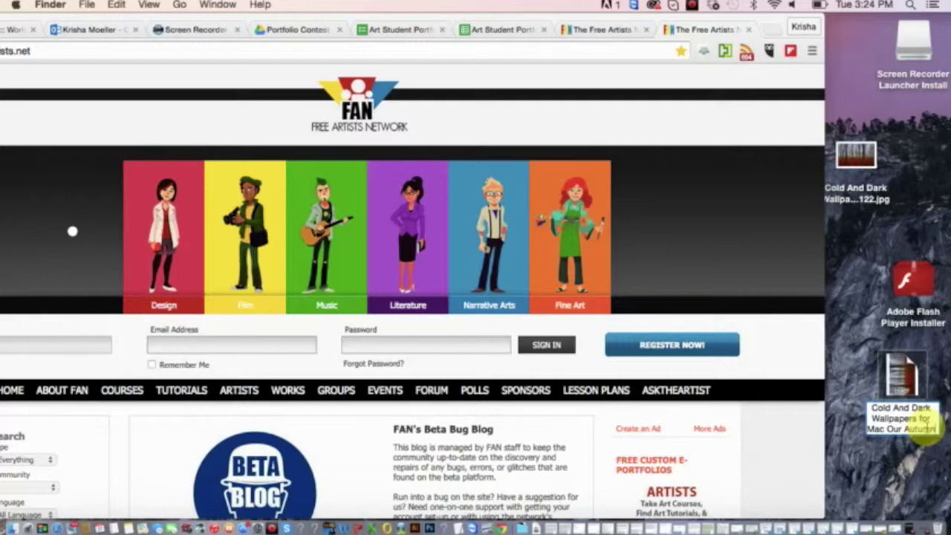
text(.pdf Forest1122)
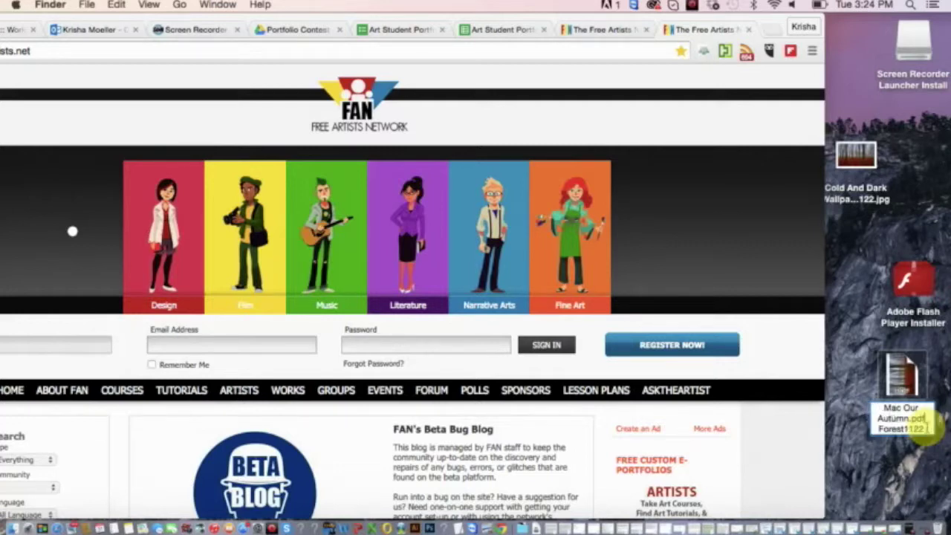
key(super+z)
key(super+z)
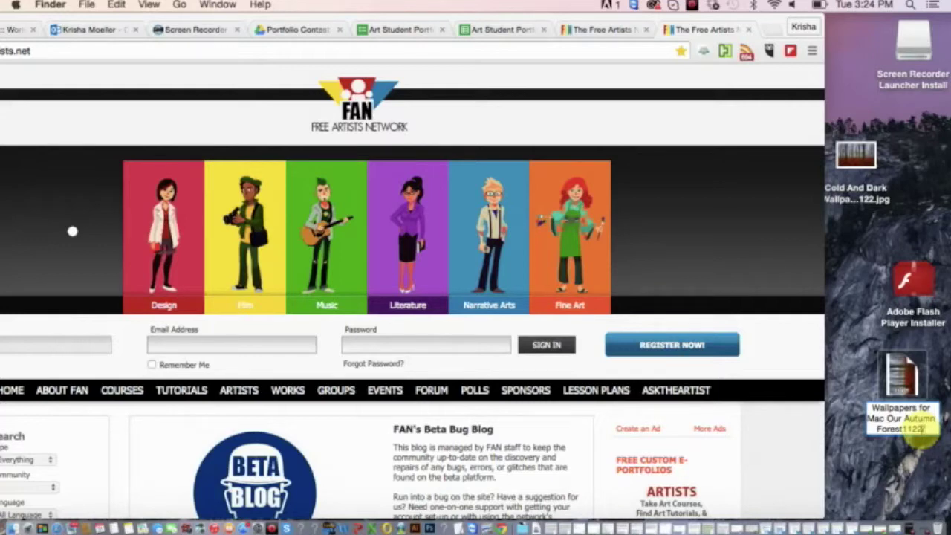
text(.pdf)
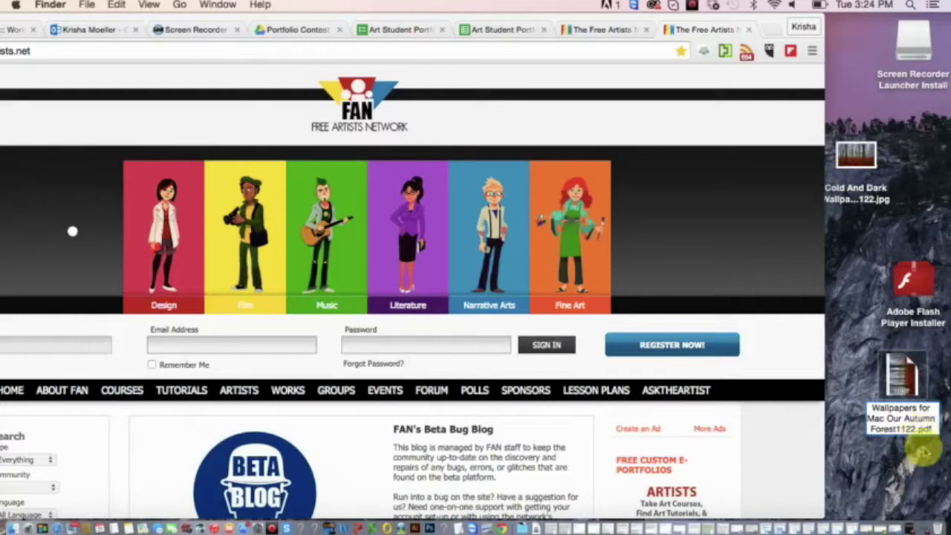
click(923, 449)
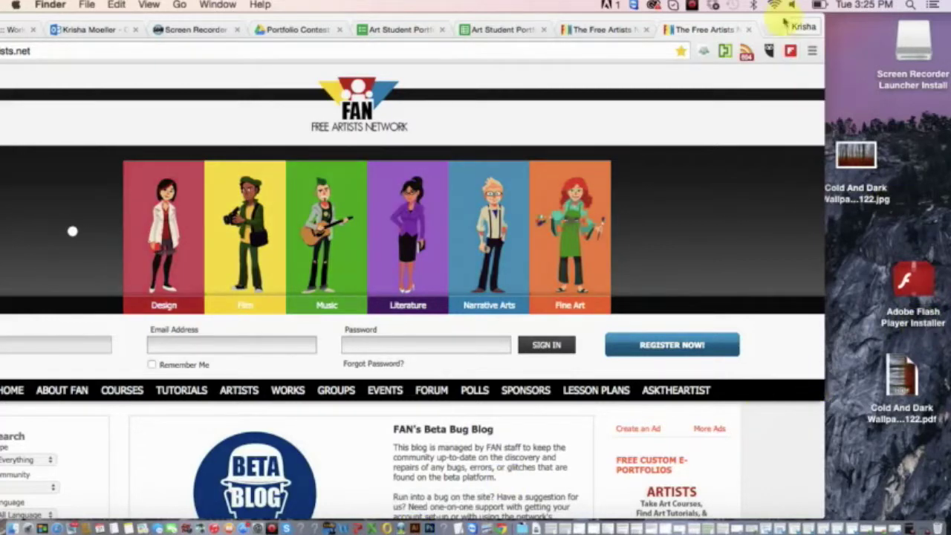
drag(777, 25, 903, 23)
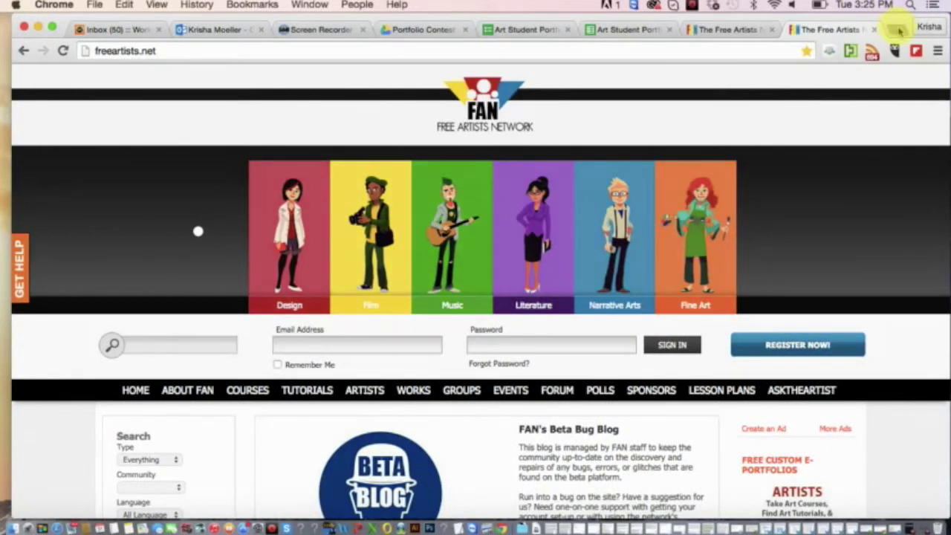
Search Google for 'convert pdf to jpg' in a new tab.
click(902, 28)
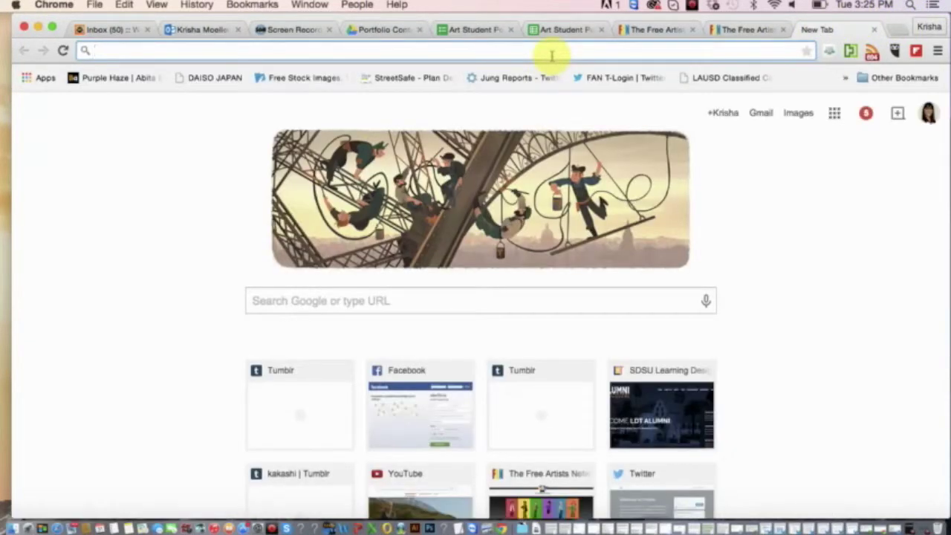
text(f)
key(BackSpace)
key(BackSpace)
text(co)
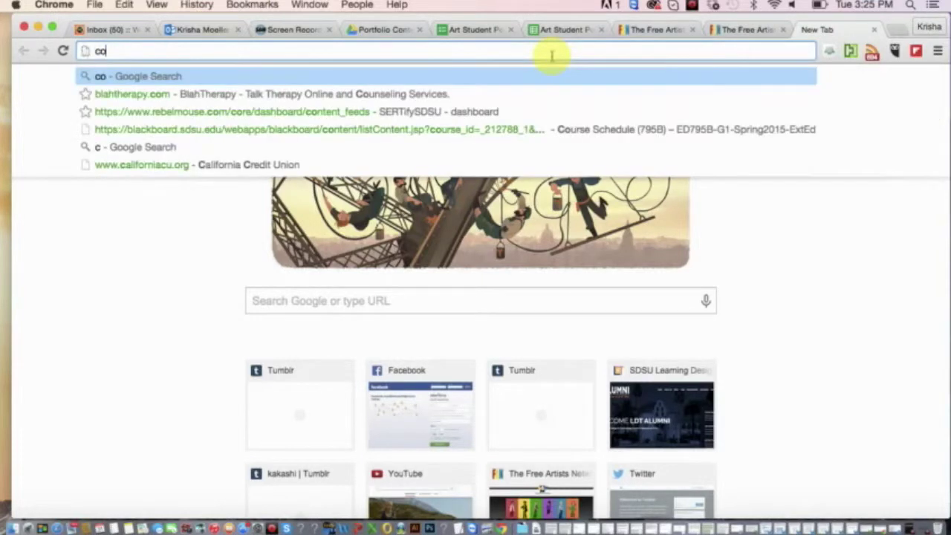
text(nvert)
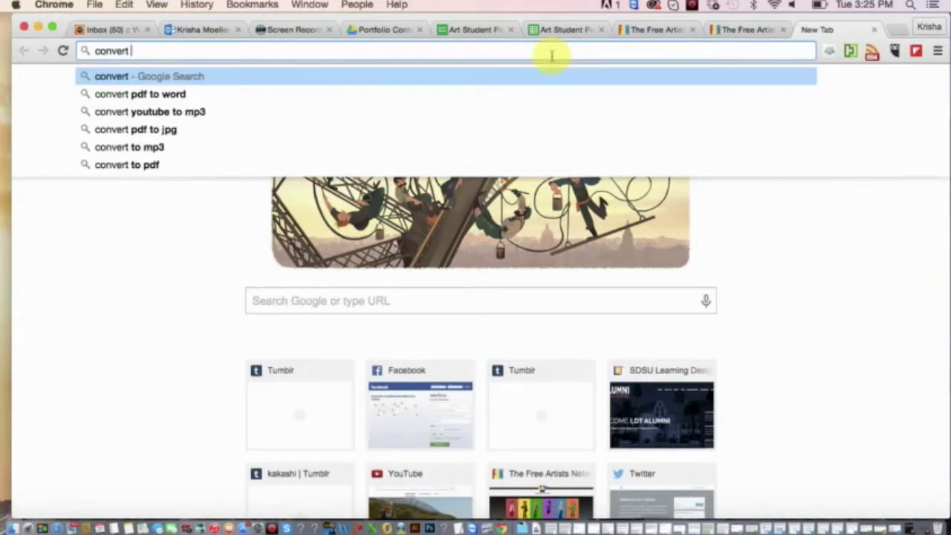
text( pdf to jpg)
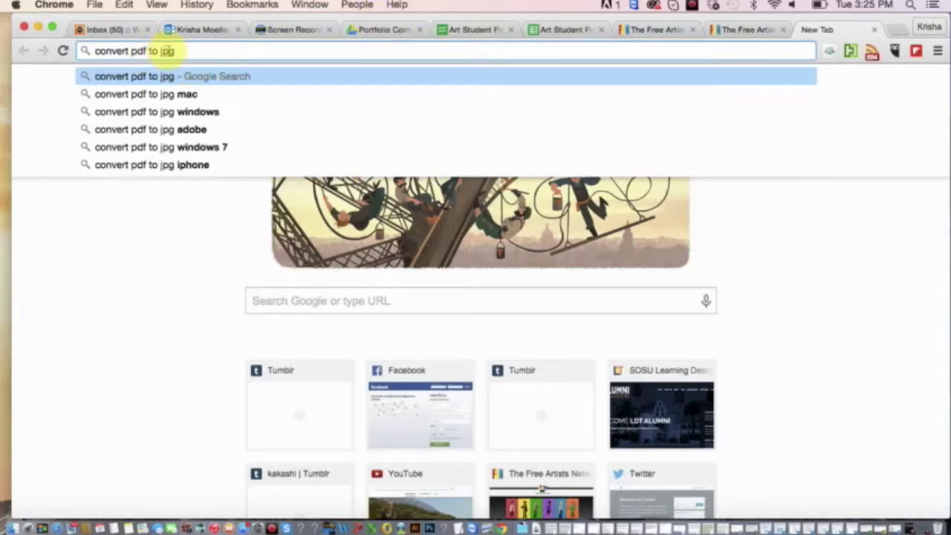
key(Return)
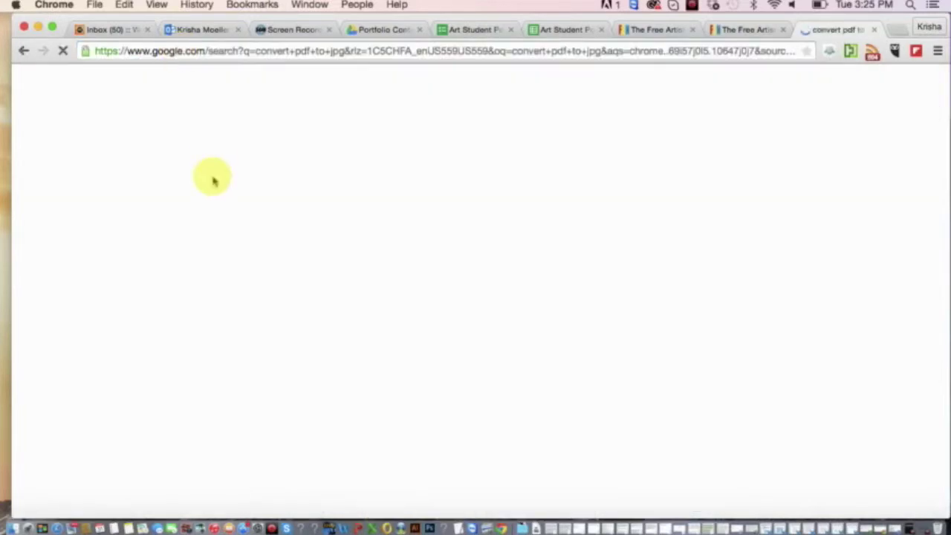
scroll(201, 319, down, 5)
scroll(206, 330, up, 4)
scroll(191, 312, up, 1)
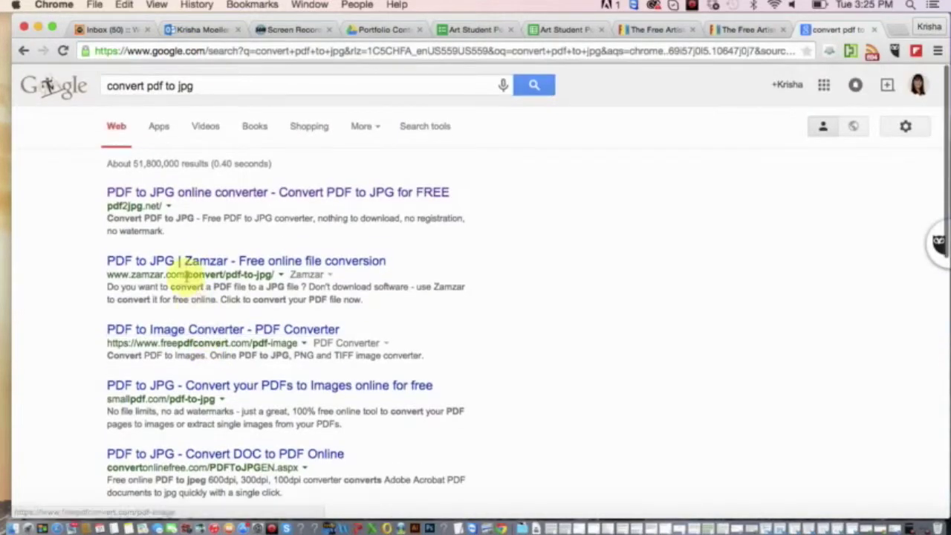
click(126, 263)
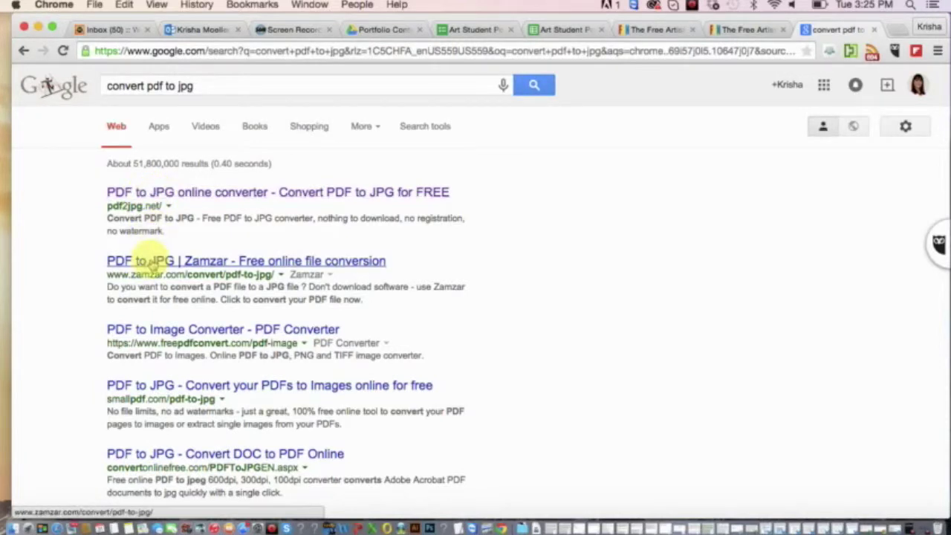
scroll(152, 264, down, 2)
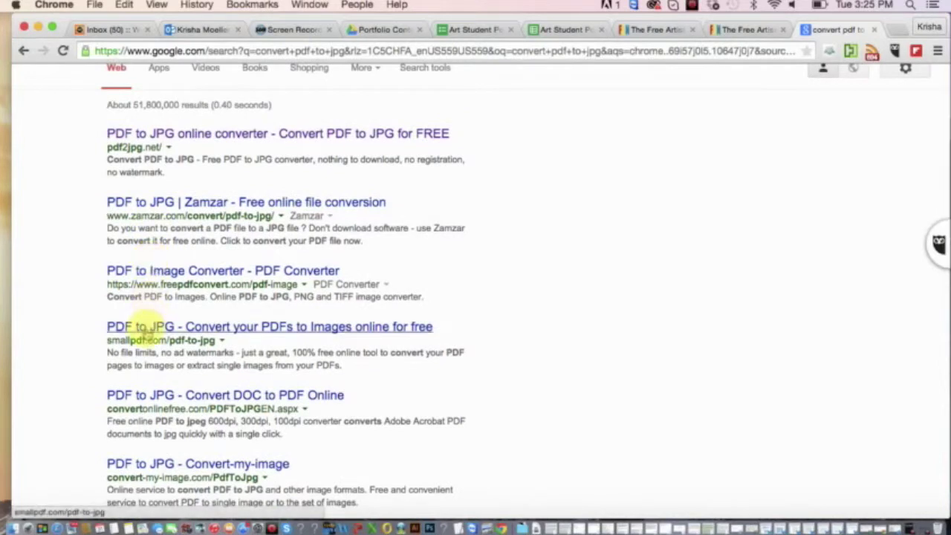
scroll(147, 316, down, 2)
scroll(142, 283, up, 1)
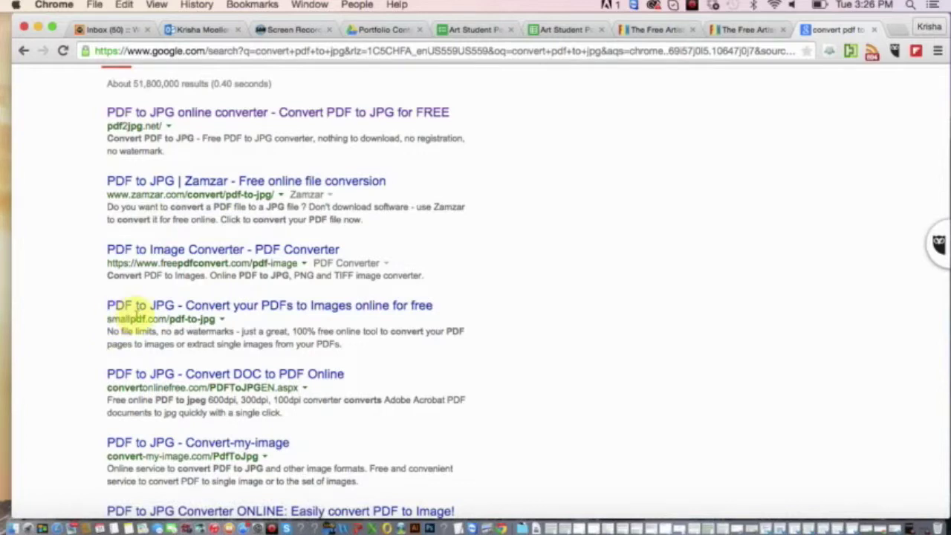
Open the smallpdf PDF to JPG search result and reload the converter page.
click(122, 304)
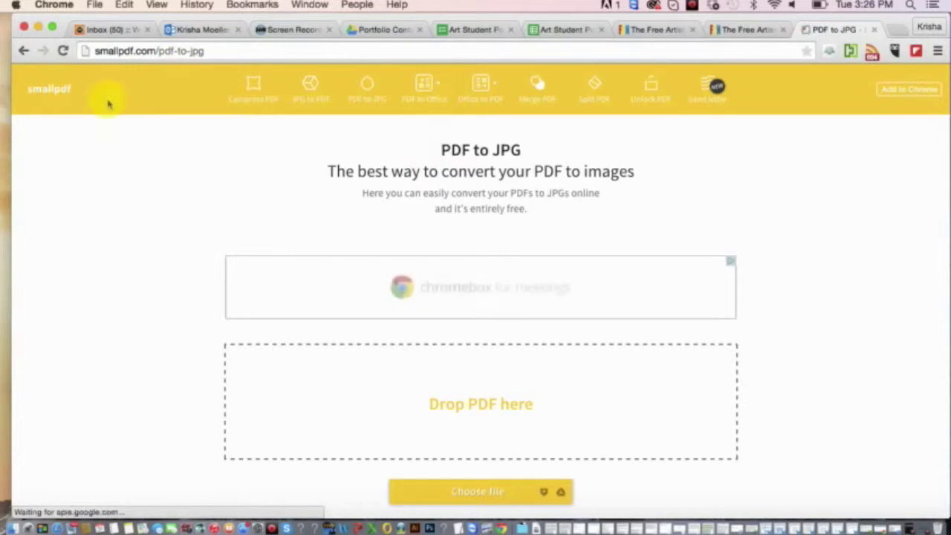
mouse_move(454, 88)
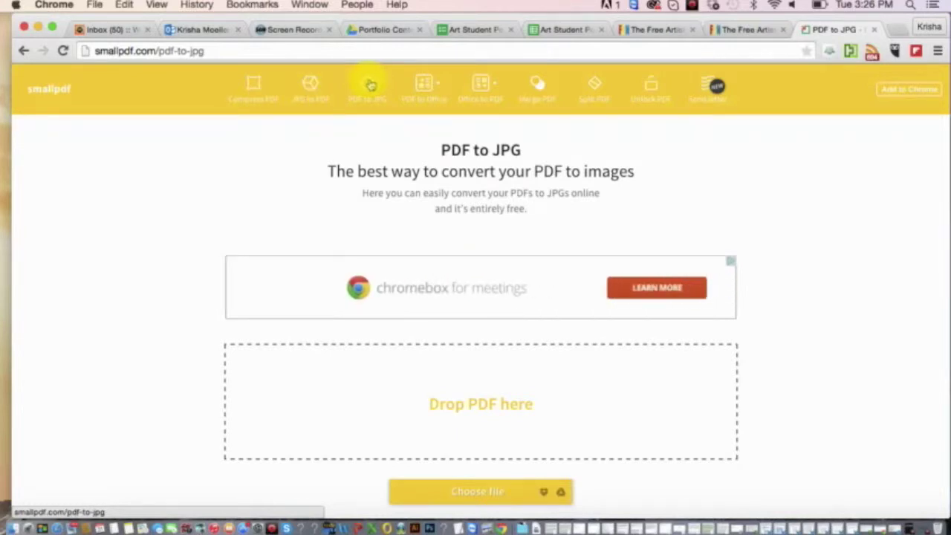
mouse_move(425, 83)
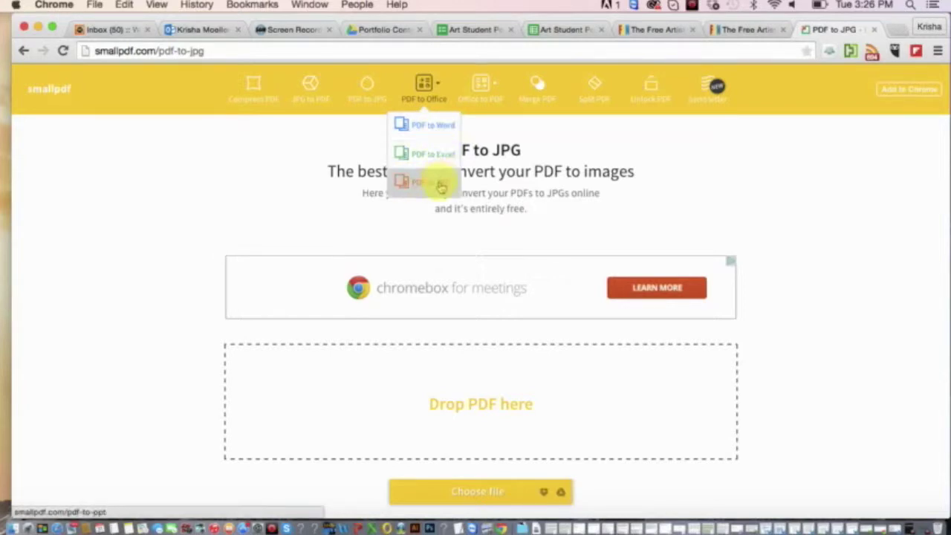
mouse_move(484, 90)
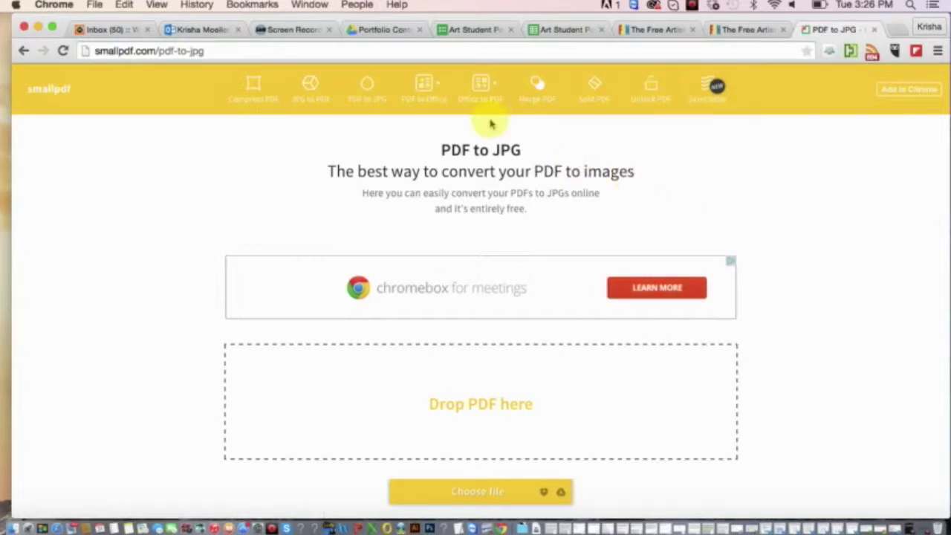
click(369, 90)
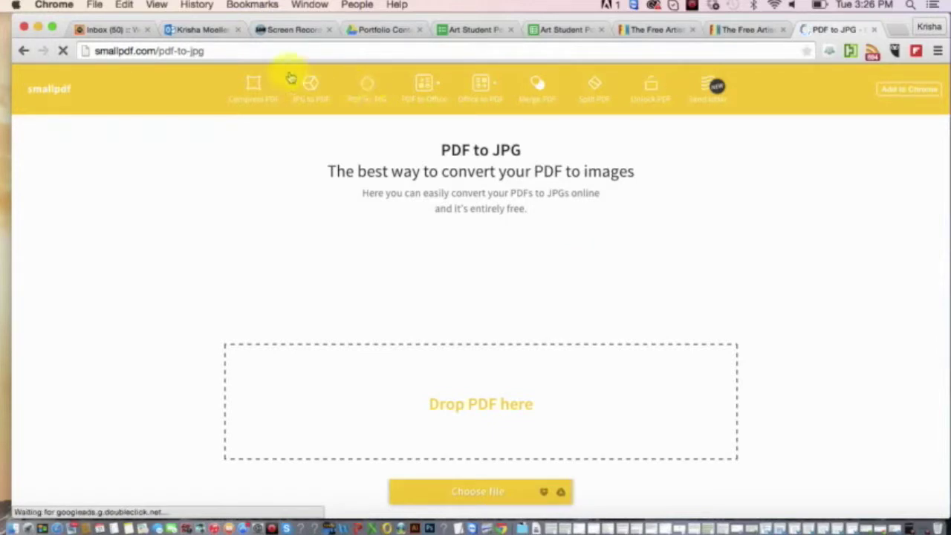
scroll(481, 306, down, 3)
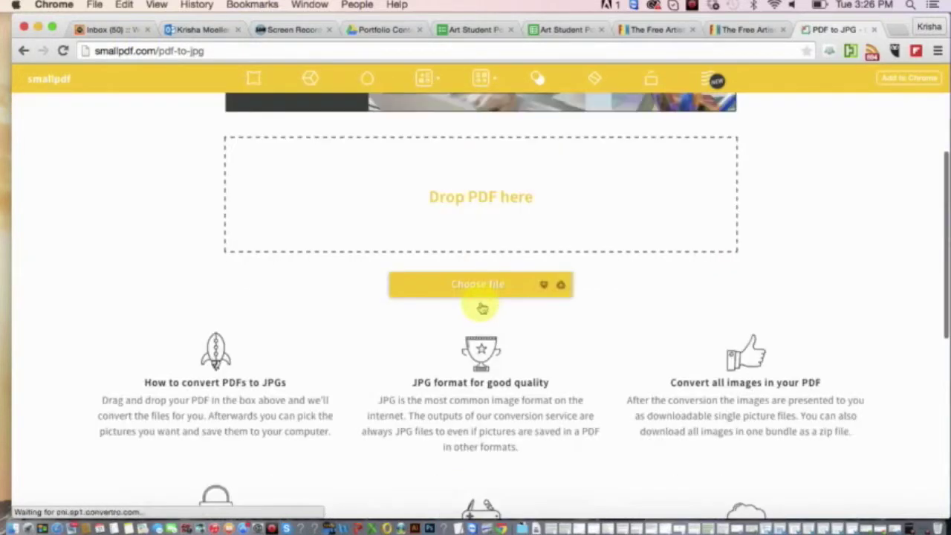
scroll(482, 305, up, 1)
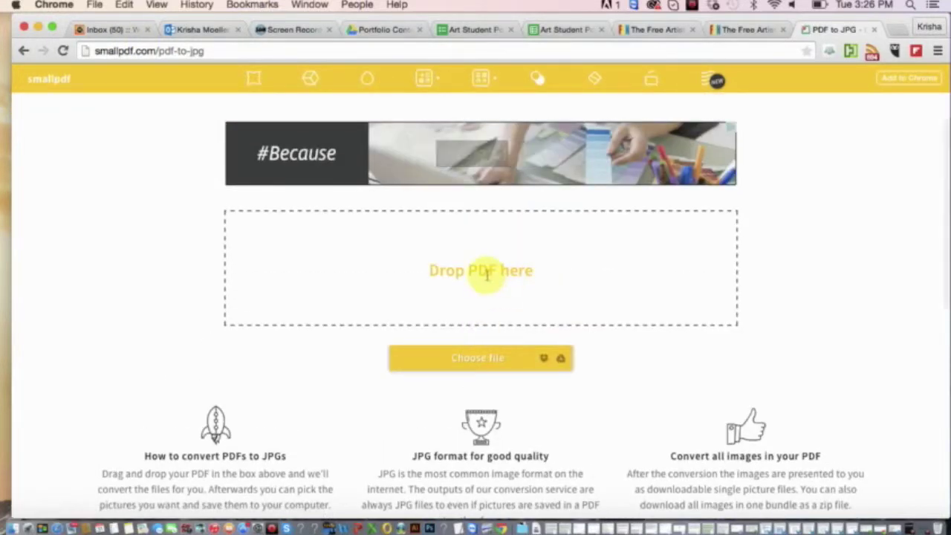
Pick the Cold And Dark ... Autumn Forest1122.pdf from the Desktop and load it into smallpdf.
click(481, 362)
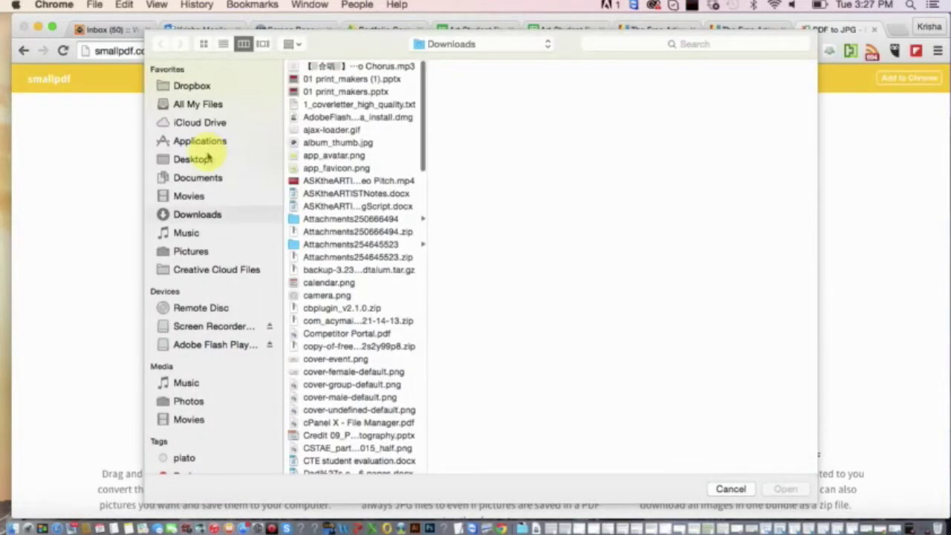
click(209, 157)
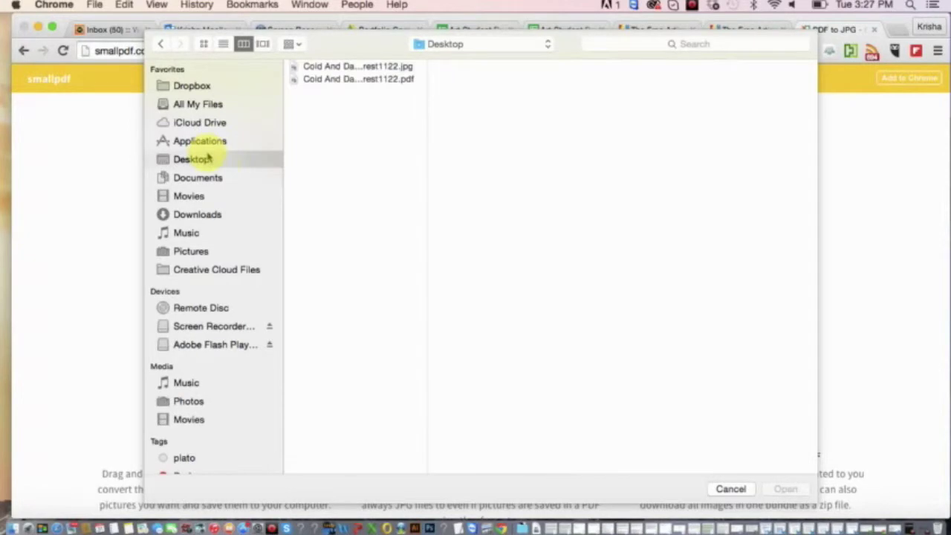
click(375, 80)
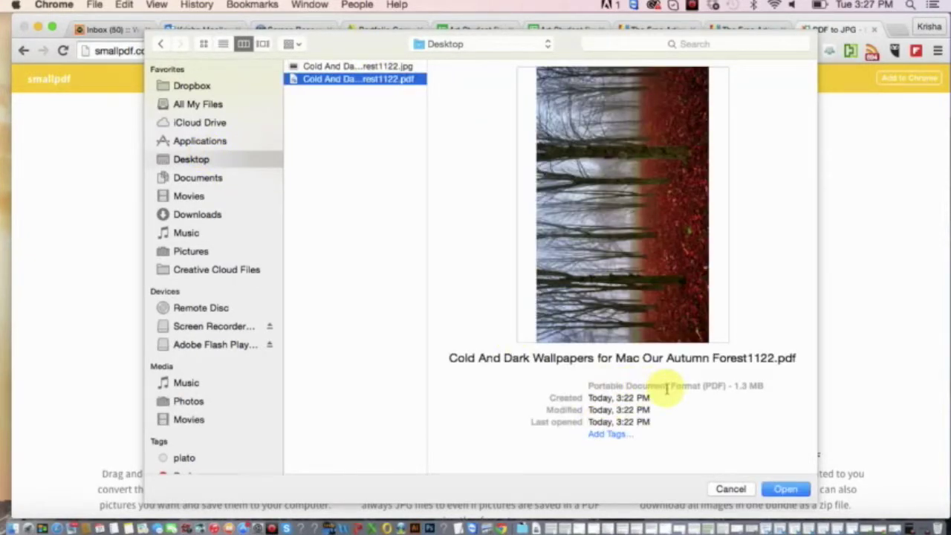
click(786, 489)
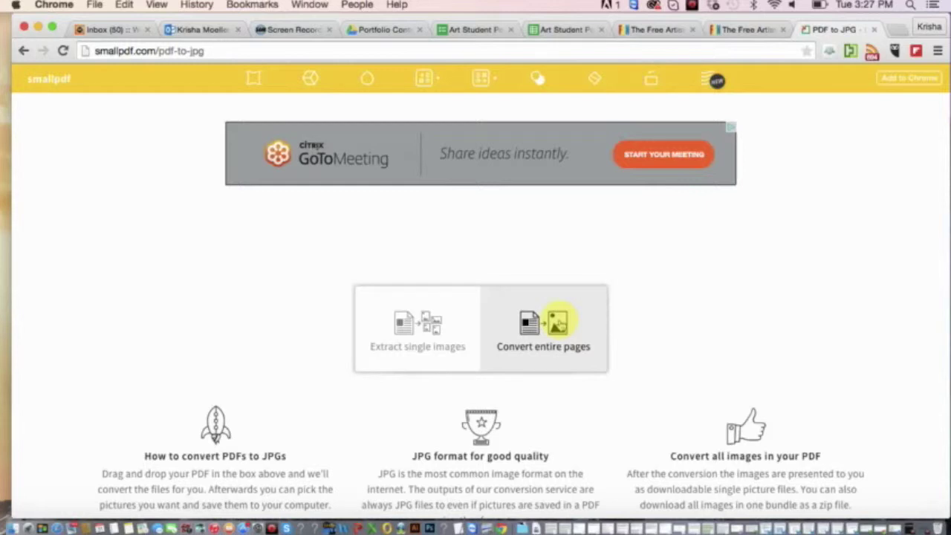
Convert entire pages to JPG and download them as images.zip.
click(558, 319)
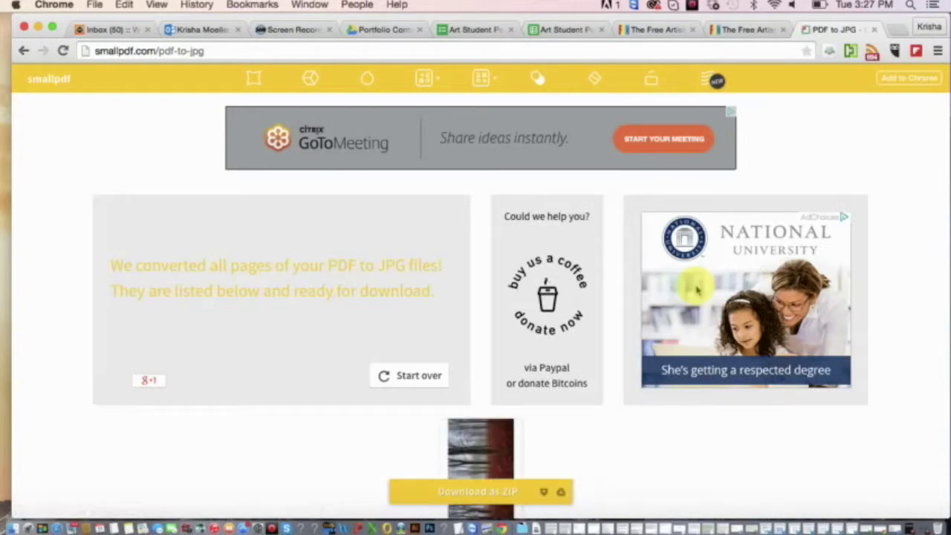
scroll(582, 297, down, 2)
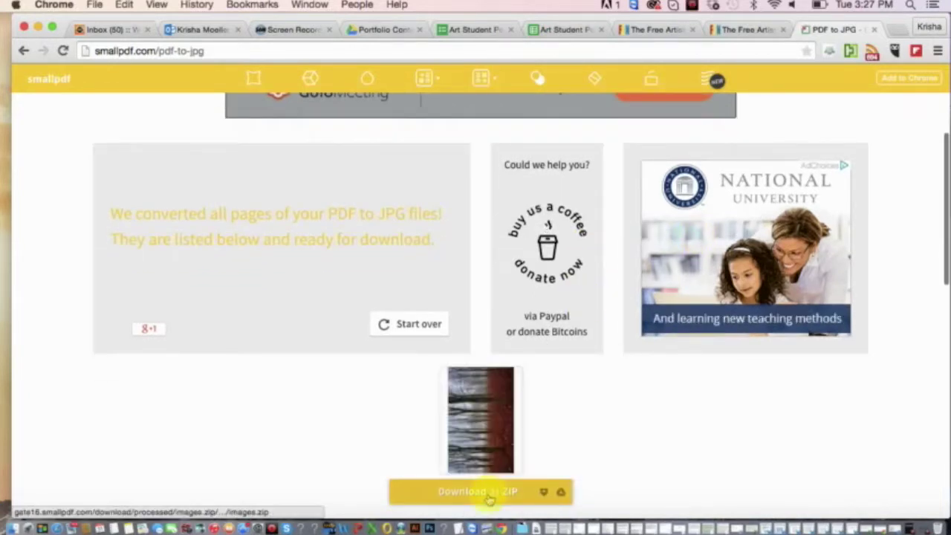
click(489, 492)
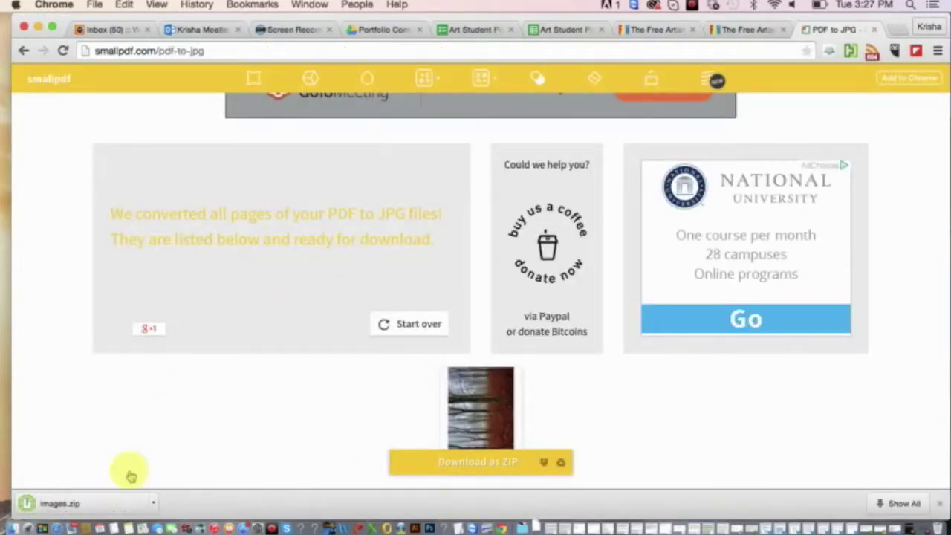
click(72, 504)
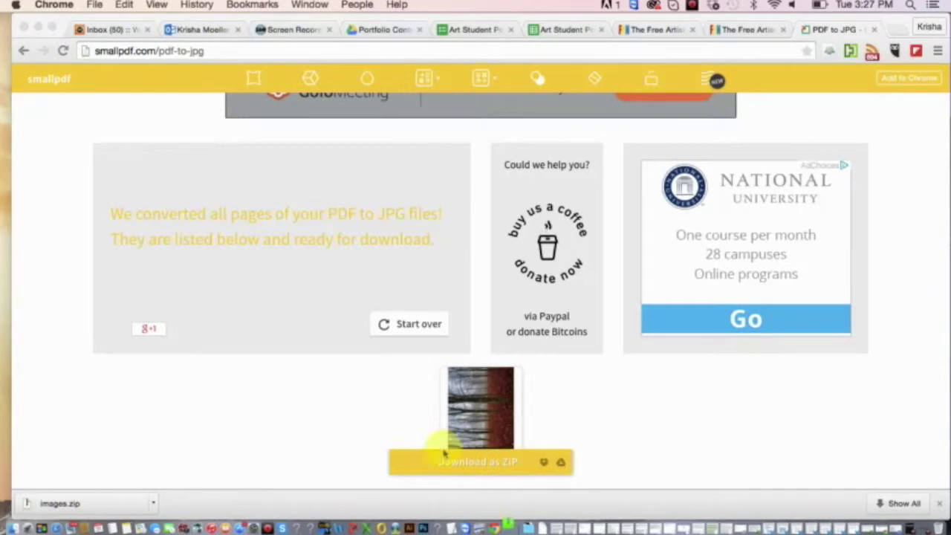
Show the unzipped image-0001.jpg in Downloads and open it in Preview.
click(515, 520)
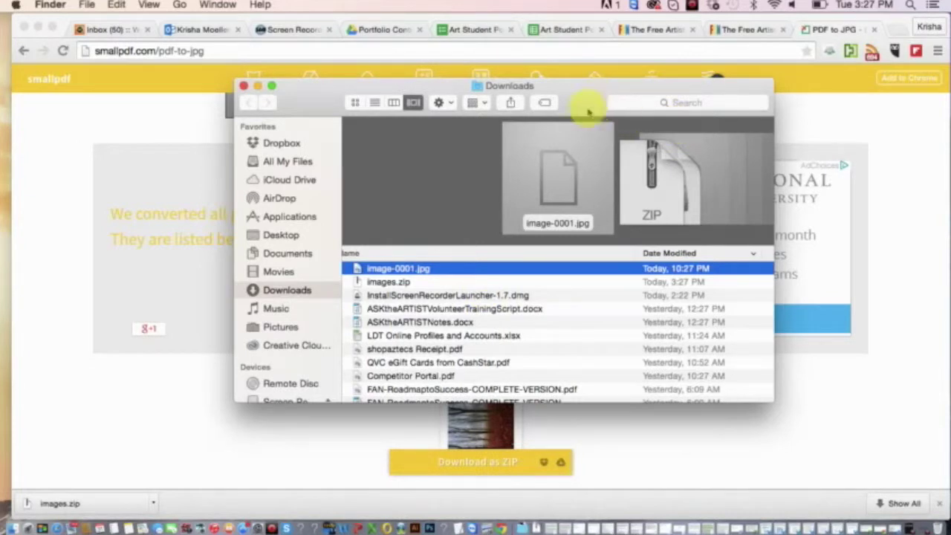
drag(579, 103, 550, 112)
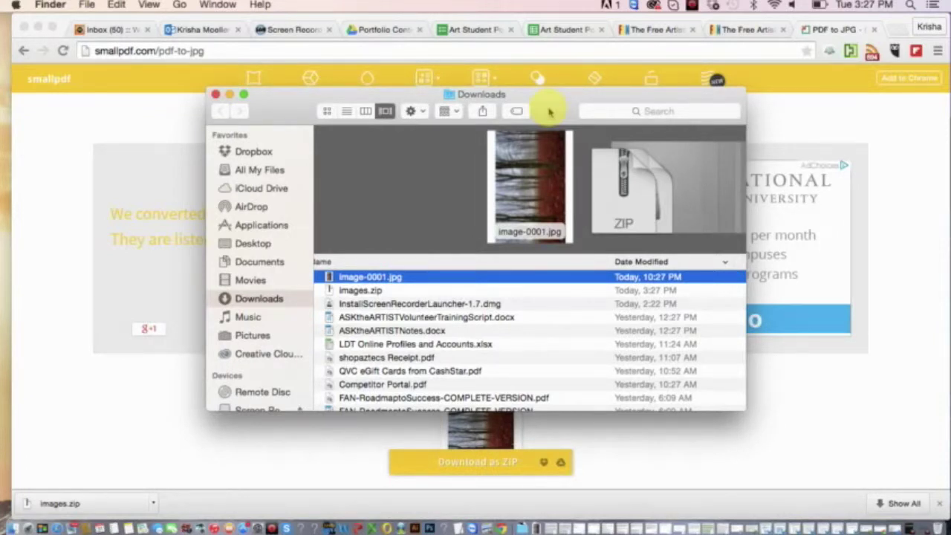
drag(550, 112, 539, 142)
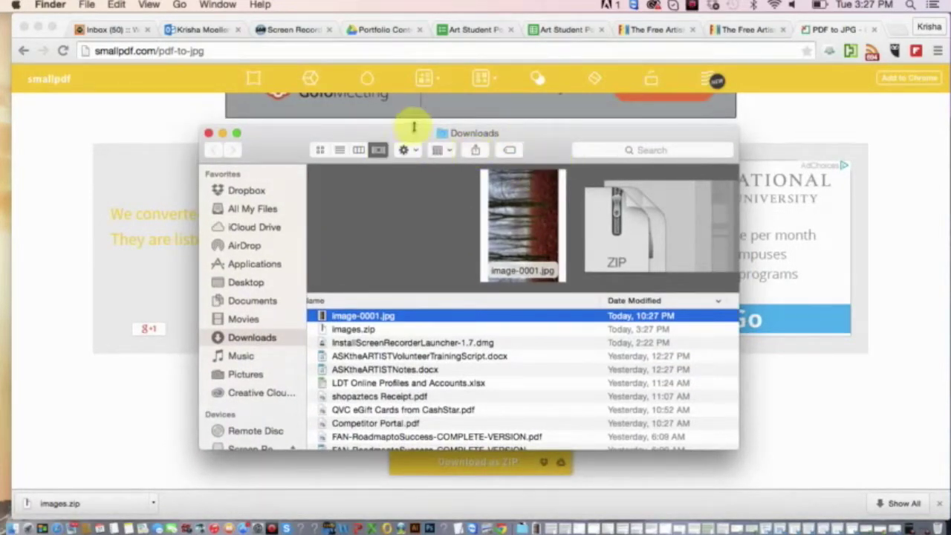
double_click(378, 317)
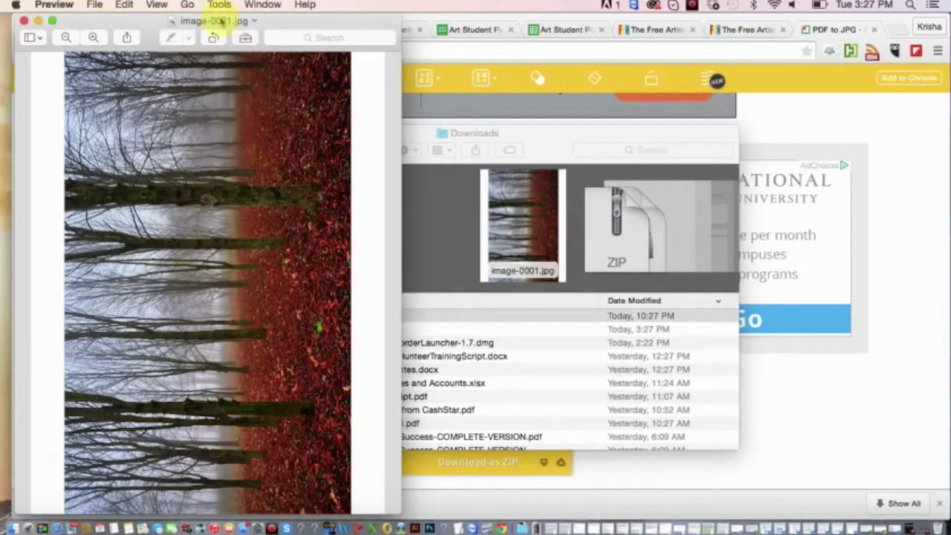
Close the Preview image and the Downloads window, then select Chrome's web address.
click(25, 21)
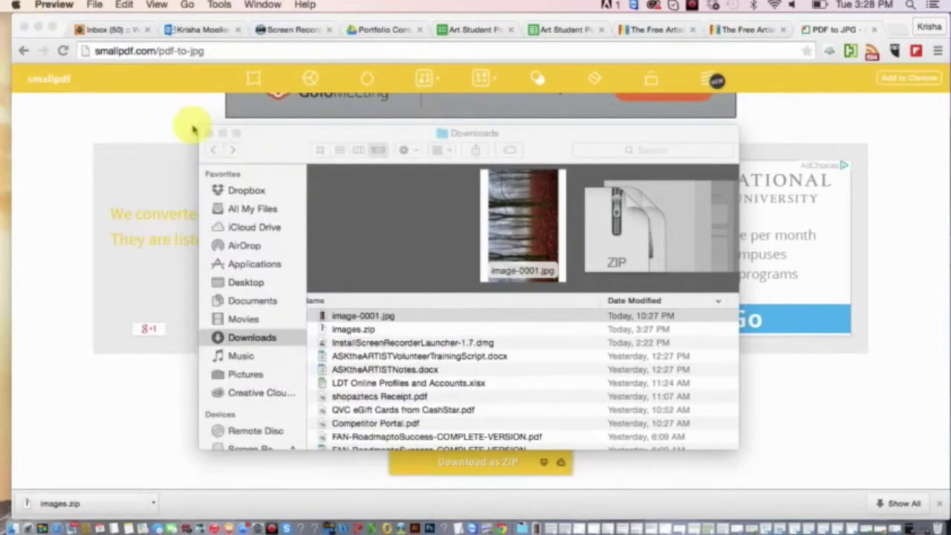
click(206, 132)
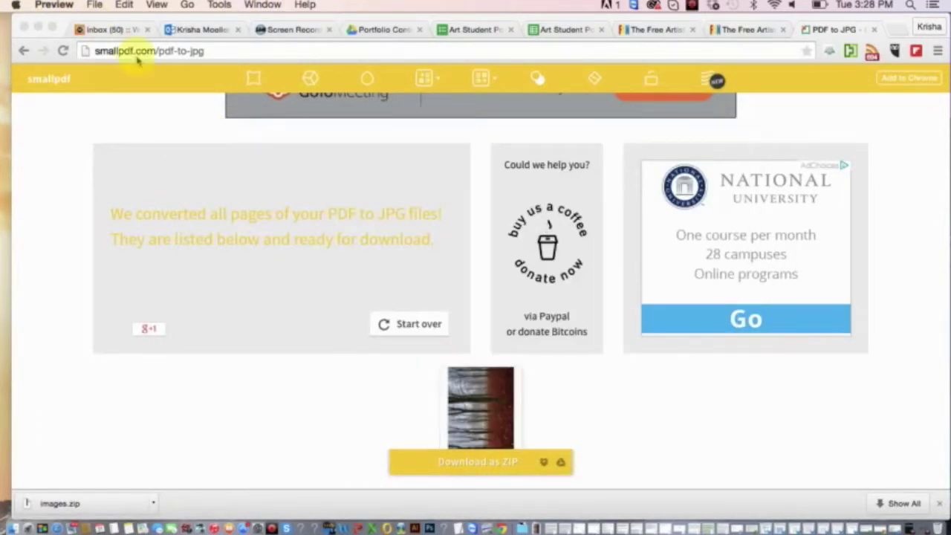
click(137, 54)
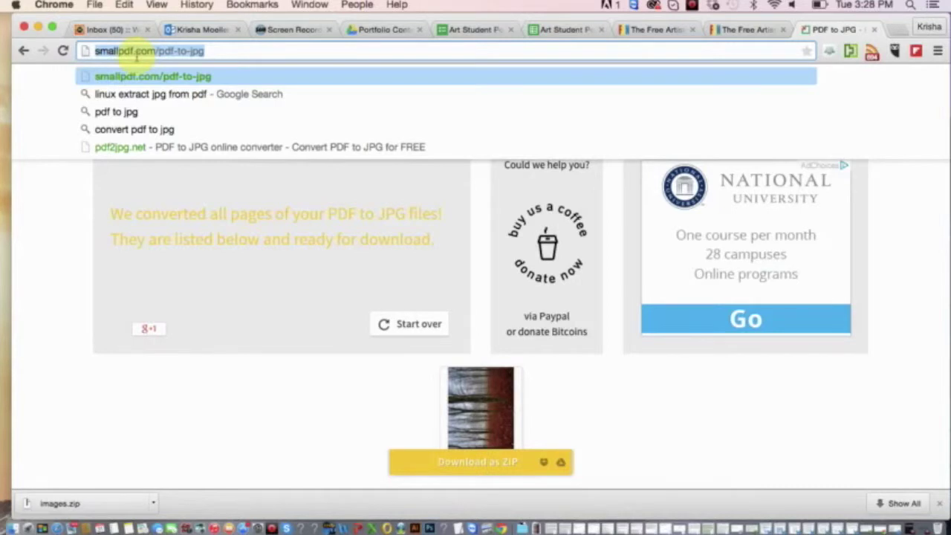
Go to the Zamzar website and scroll down its conversion page.
text(zamzar.com)
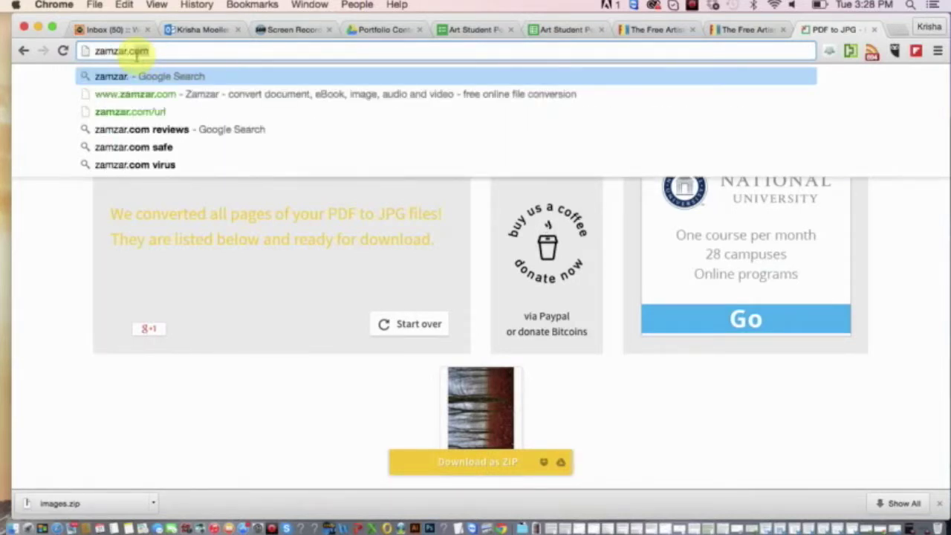
key(Return)
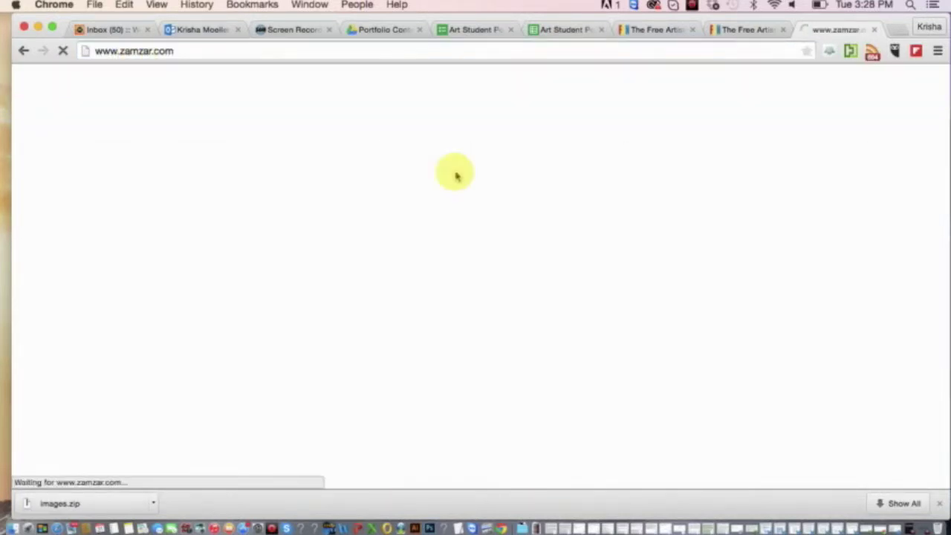
scroll(467, 271, down, 3)
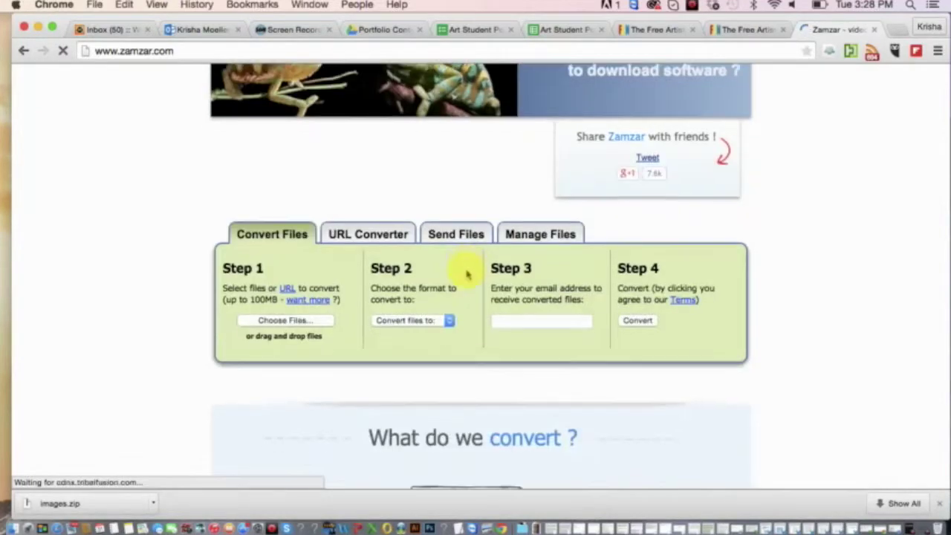
scroll(463, 274, down, 2)
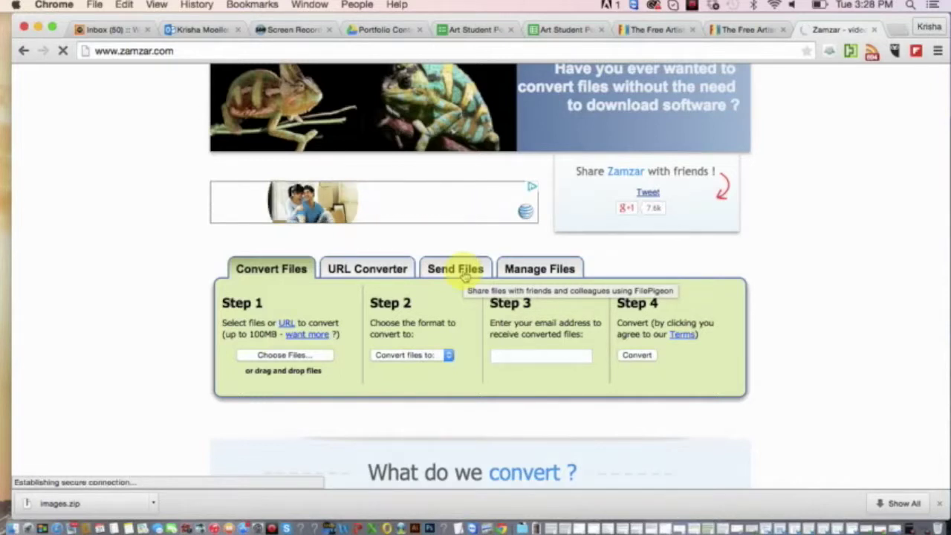
scroll(295, 276, down, 2)
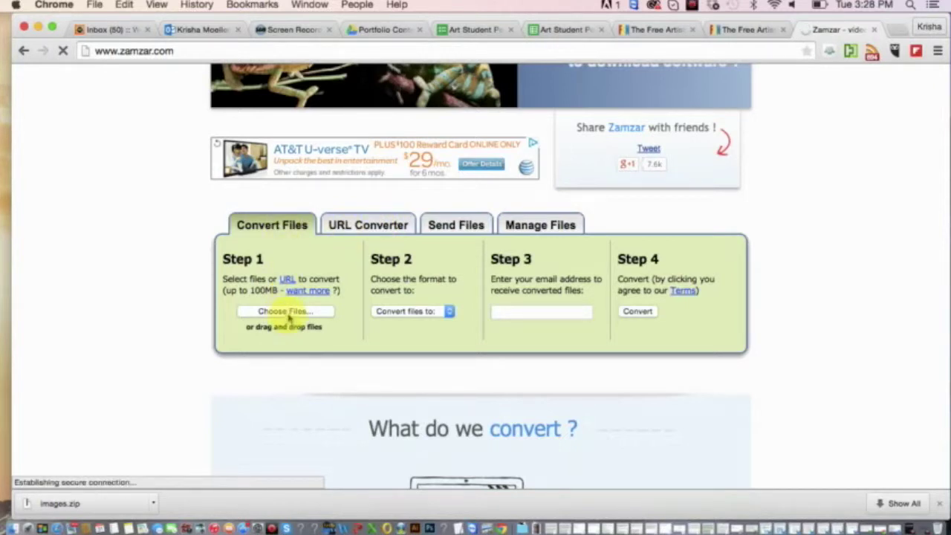
Browse Zamzar's target-format list, dismiss it unchosen, and click into the e-mail field.
click(397, 312)
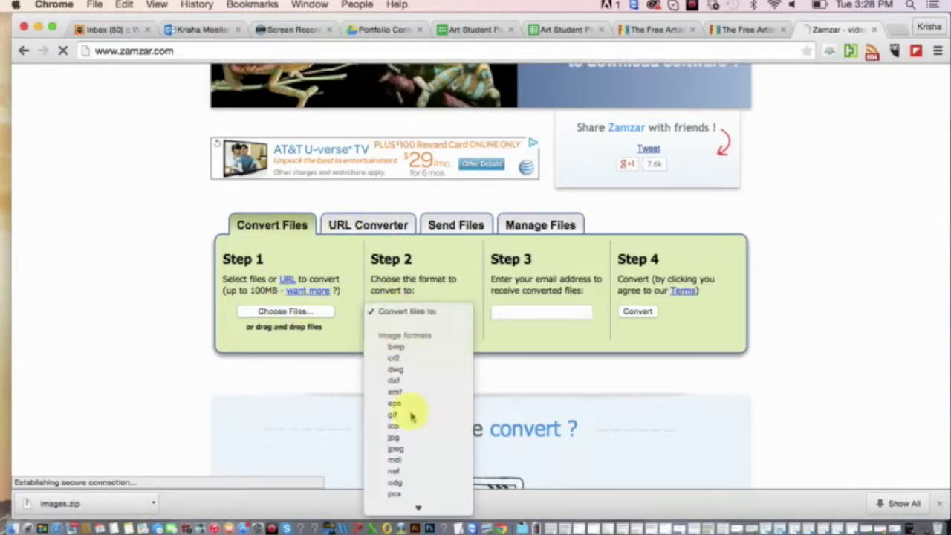
scroll(405, 342, down, 3)
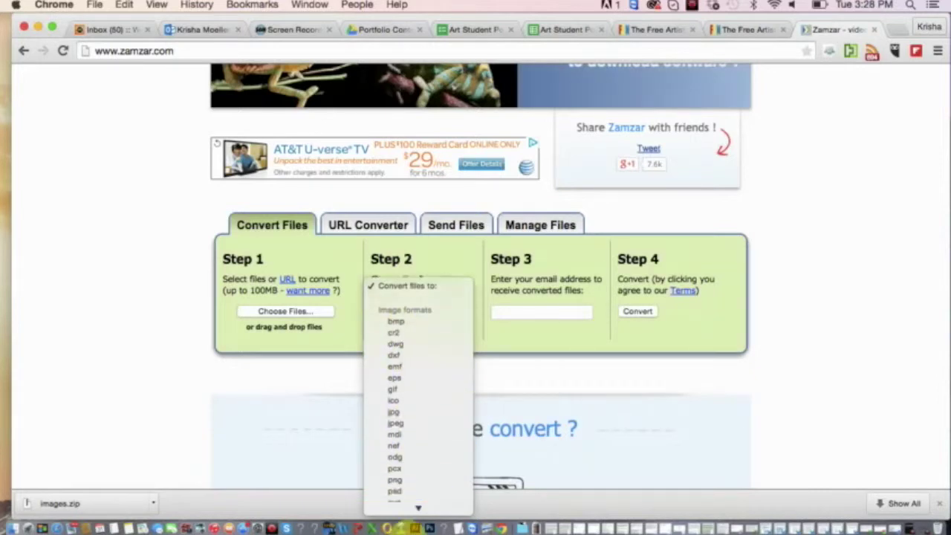
mouse_move(418, 505)
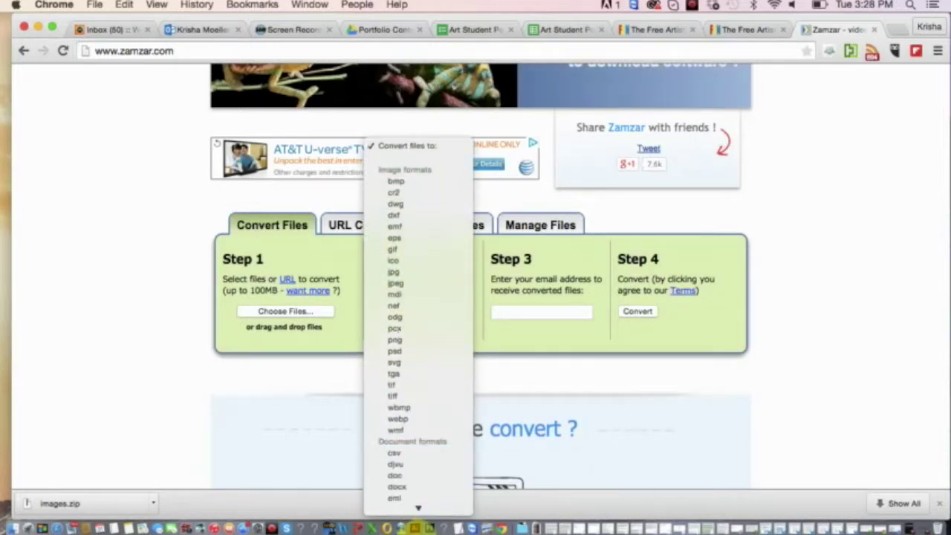
scroll(419, 364, down, 10)
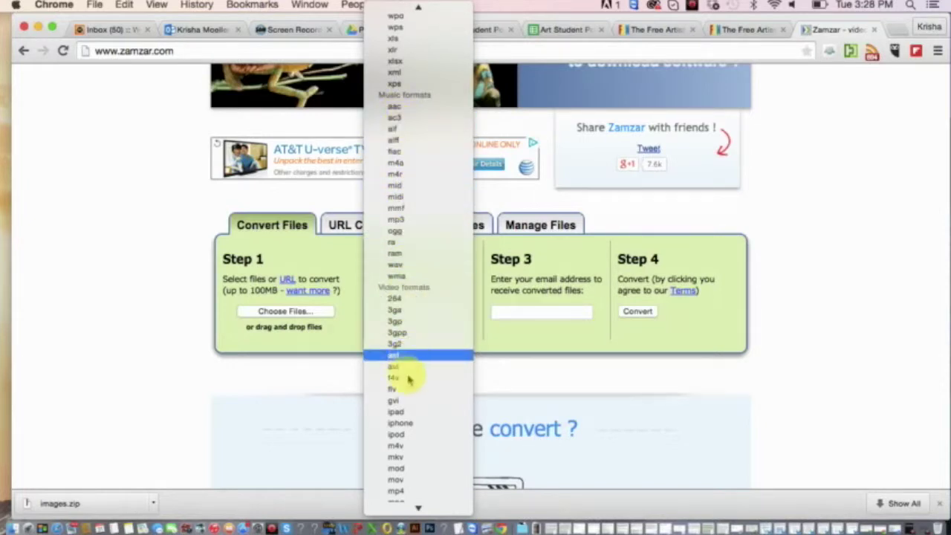
scroll(416, 490, down, 5)
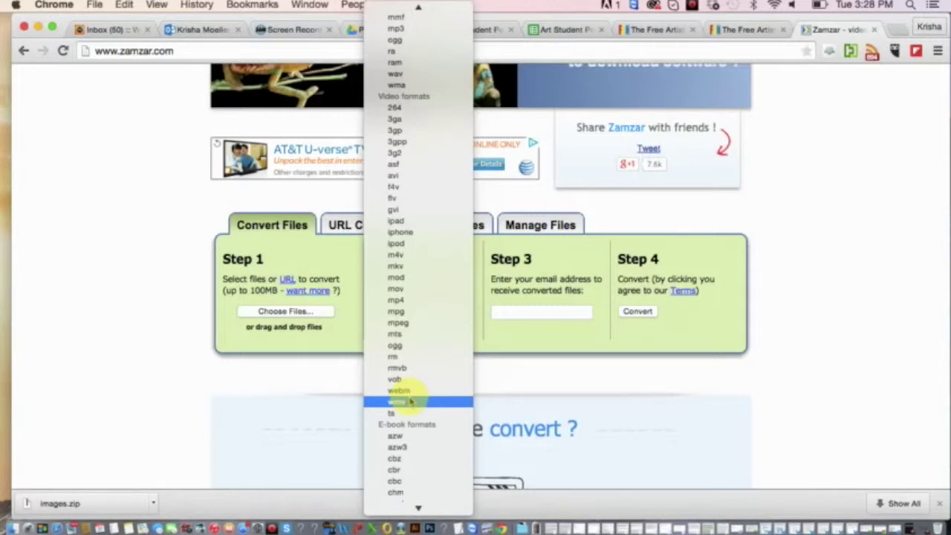
scroll(410, 401, down, 15)
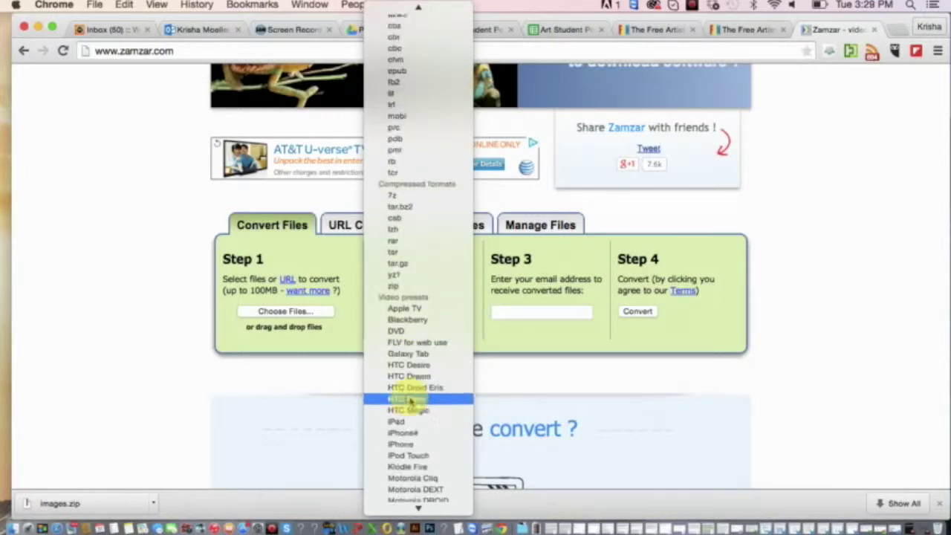
click(319, 396)
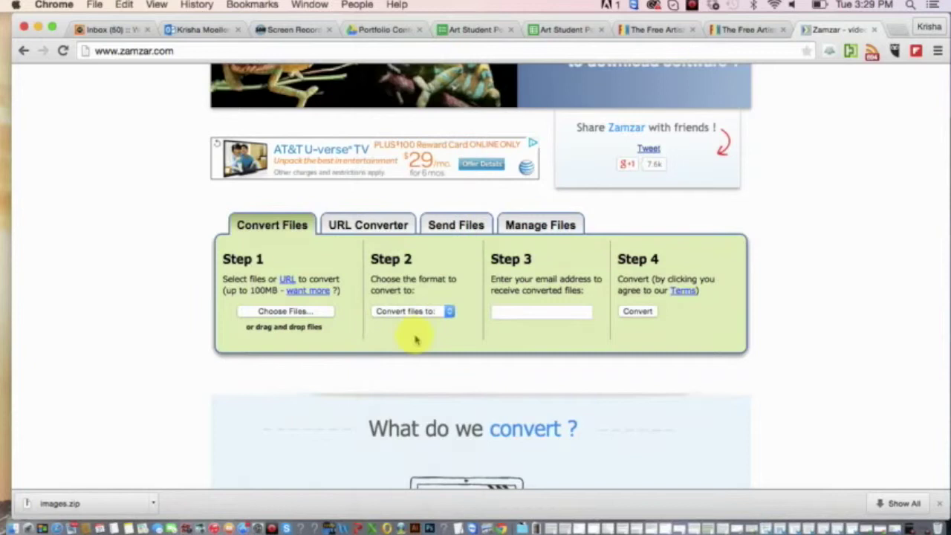
click(548, 316)
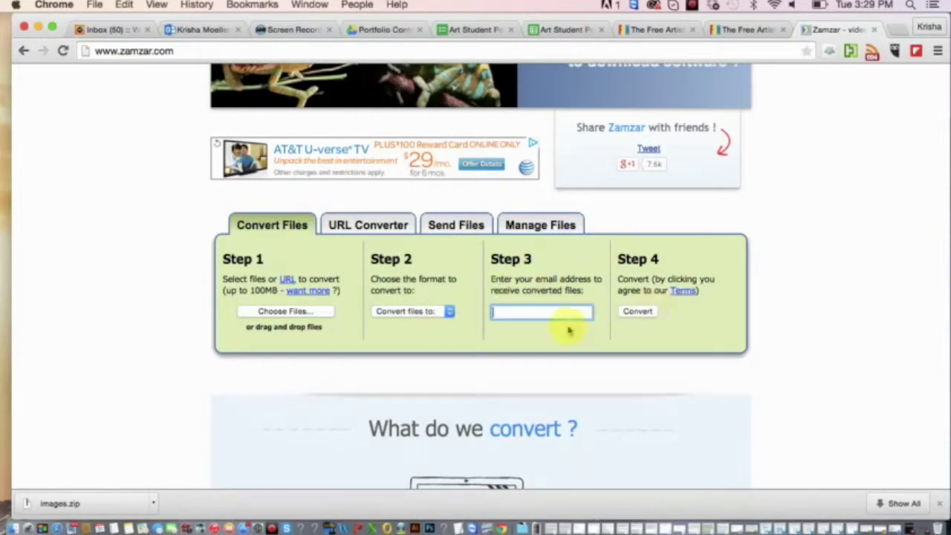
scroll(644, 388, down, 10)
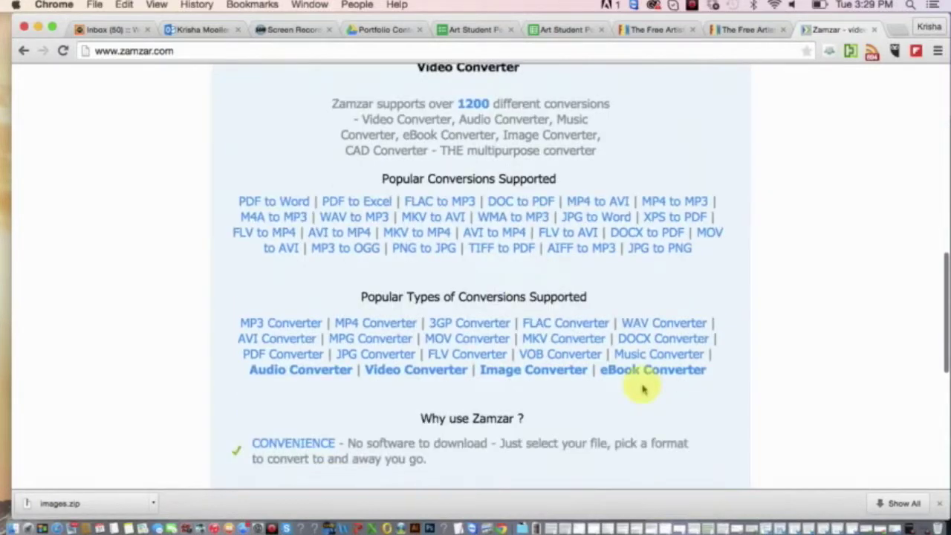
scroll(643, 388, up, 10)
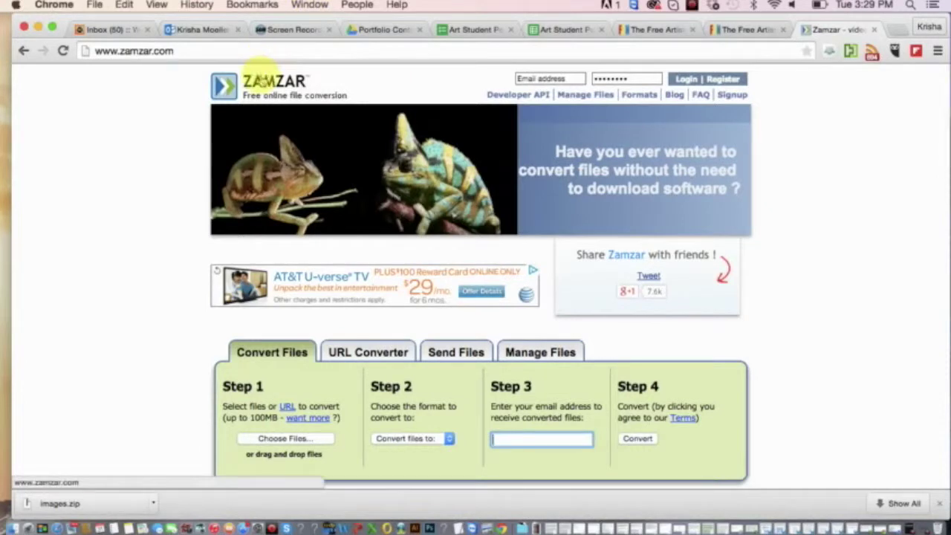
Start typing 'tinsmalld' as a new address, delete the stray letter, and close the Zamzar tab.
click(210, 50)
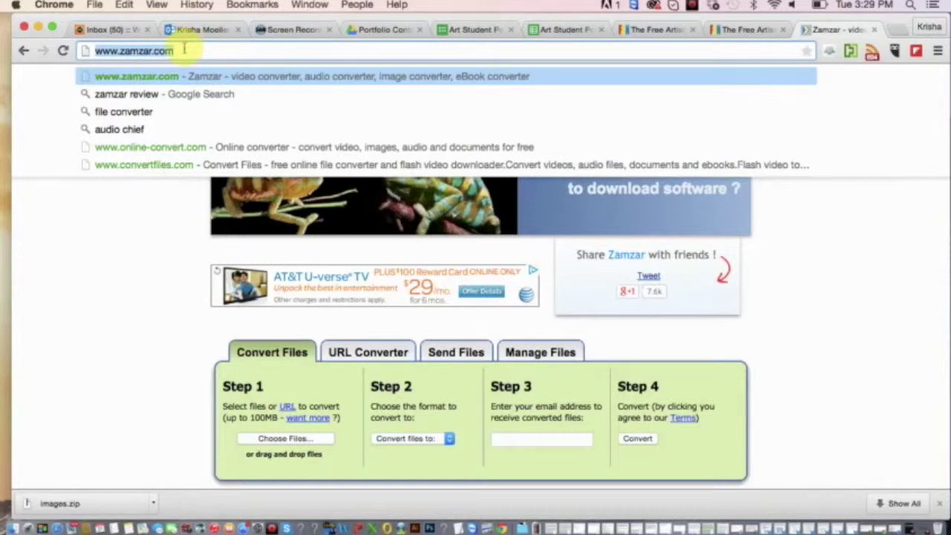
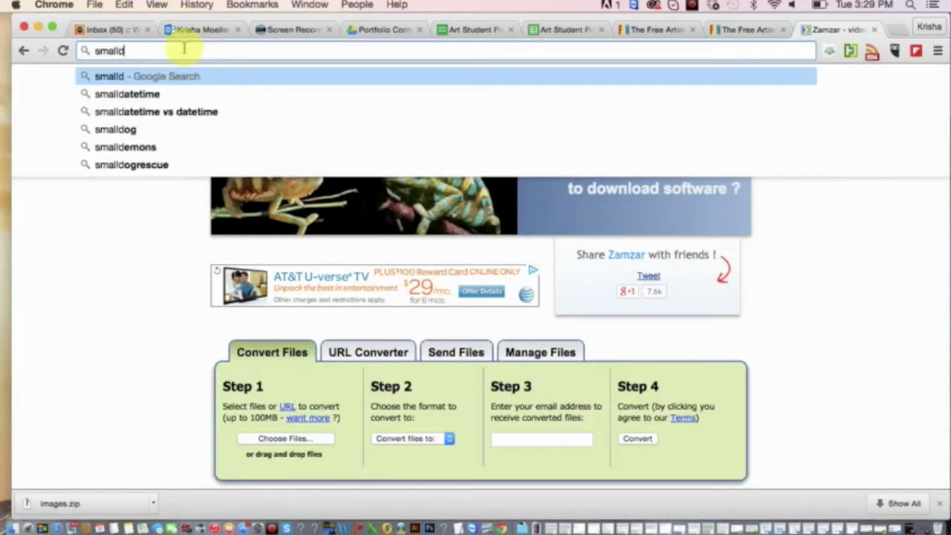
key(BackSpace)
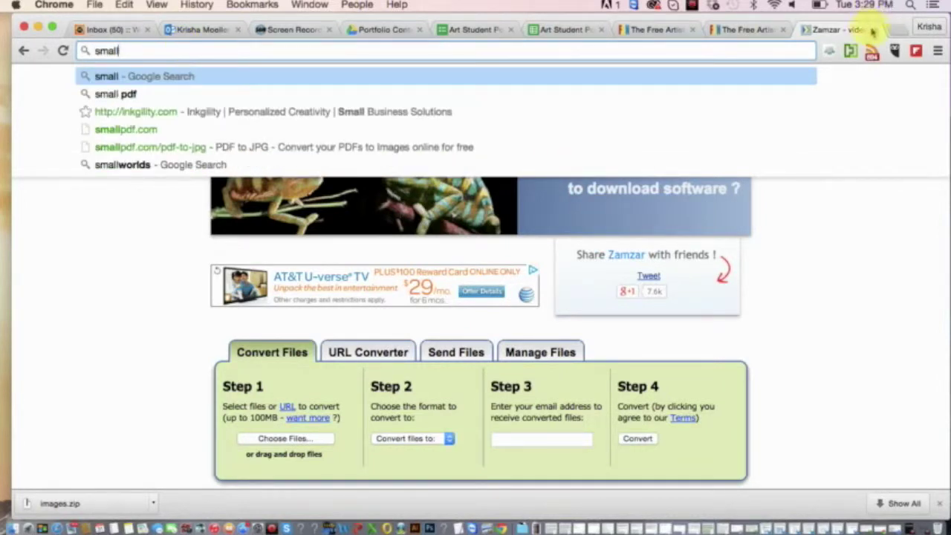
click(850, 116)
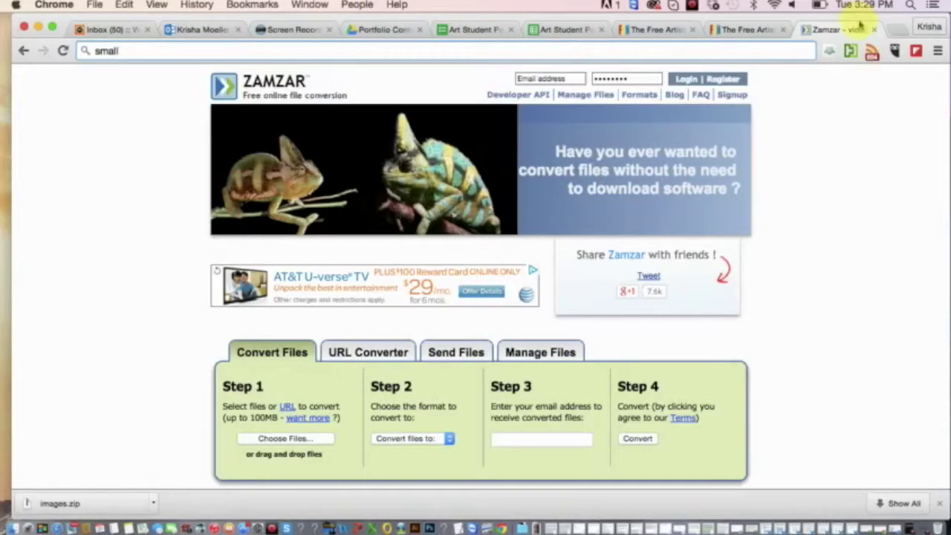
Close the Zamzar converter tab and dismiss the finished download notice.
click(875, 29)
scroll(710, 260, down, 3)
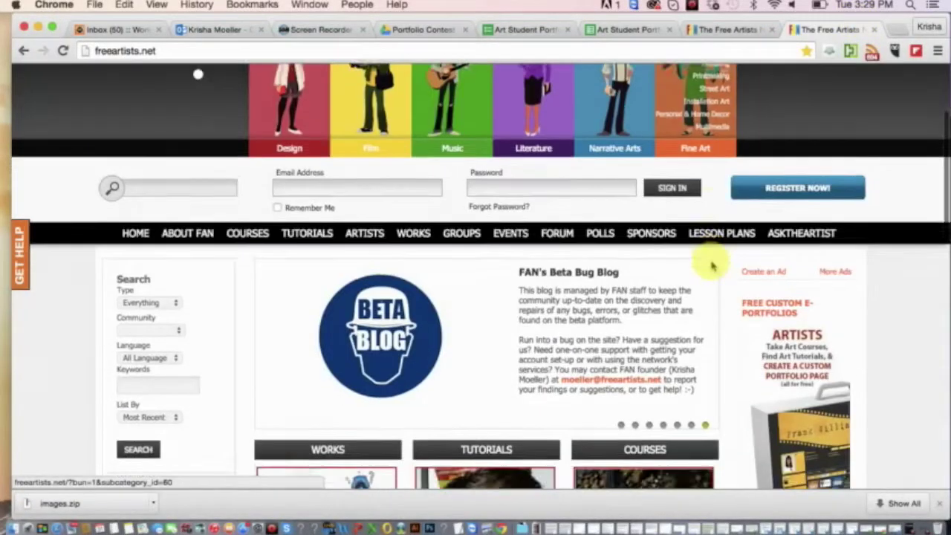
click(940, 504)
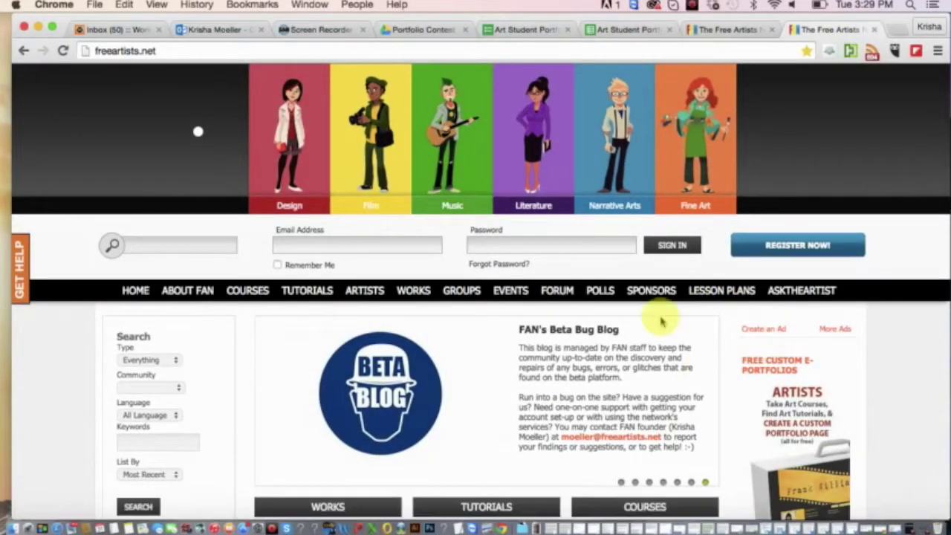
scroll(661, 321, up, 3)
Sign in to Free Artists Network with the account email and password.
click(160, 49)
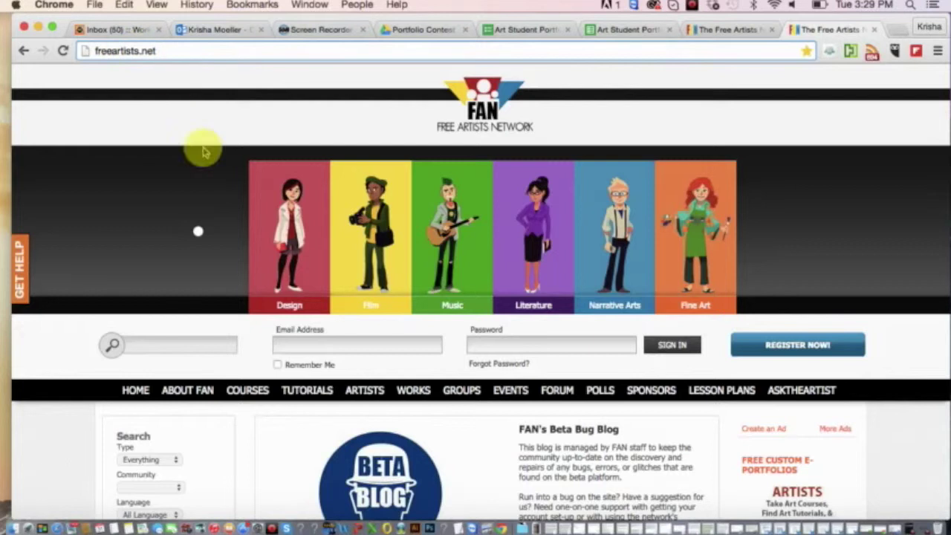
click(311, 347)
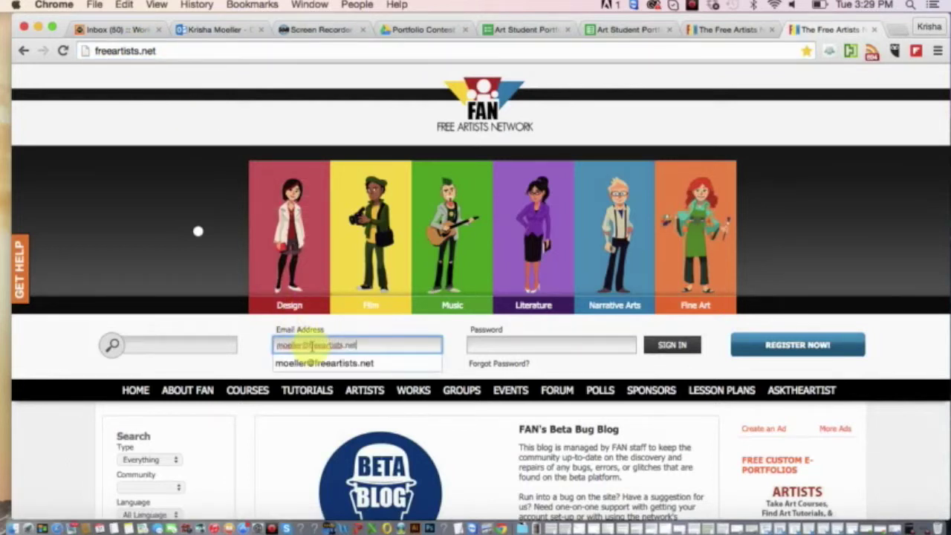
key(Tab)
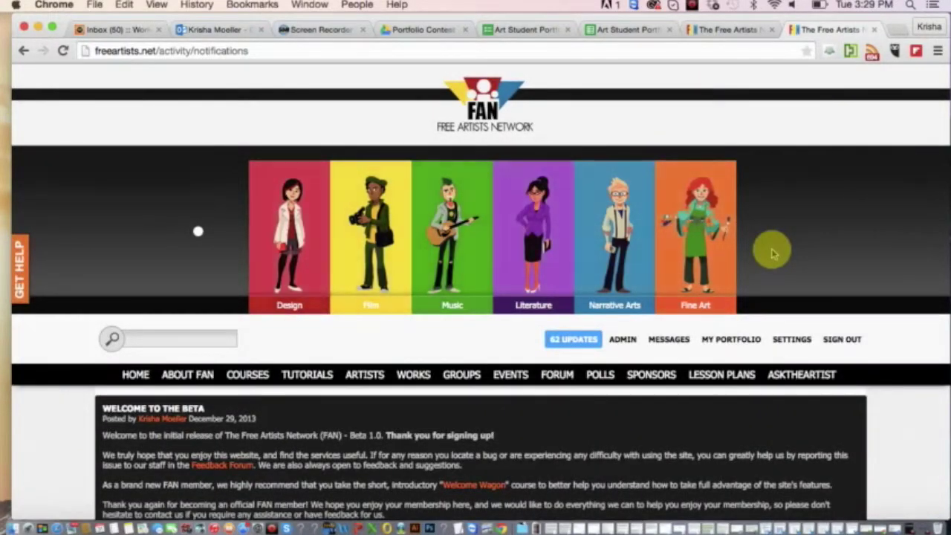
scroll(632, 287, down, 6)
scroll(634, 290, up, 6)
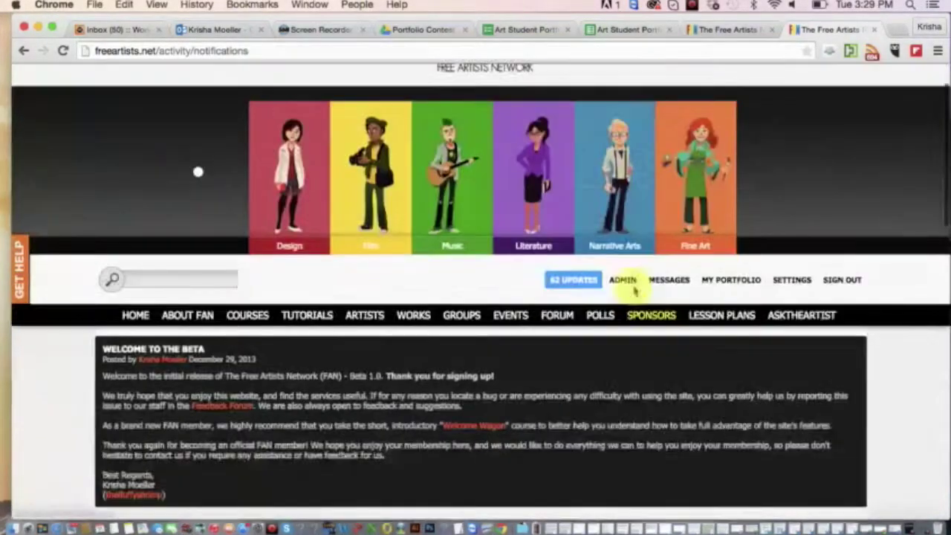
scroll(634, 290, up, 2)
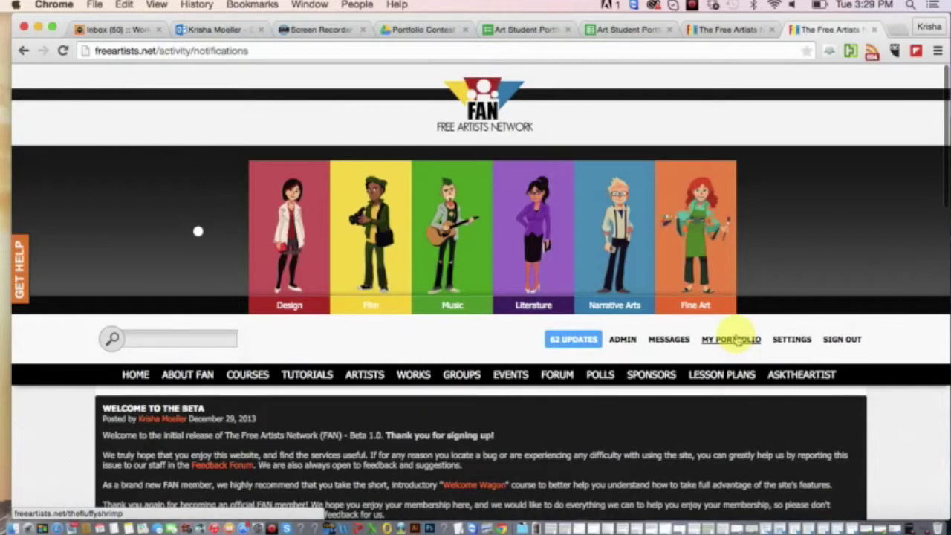
Go to MY PORTFOLIO and use Add Works under Upload Work to begin a new upload.
click(736, 340)
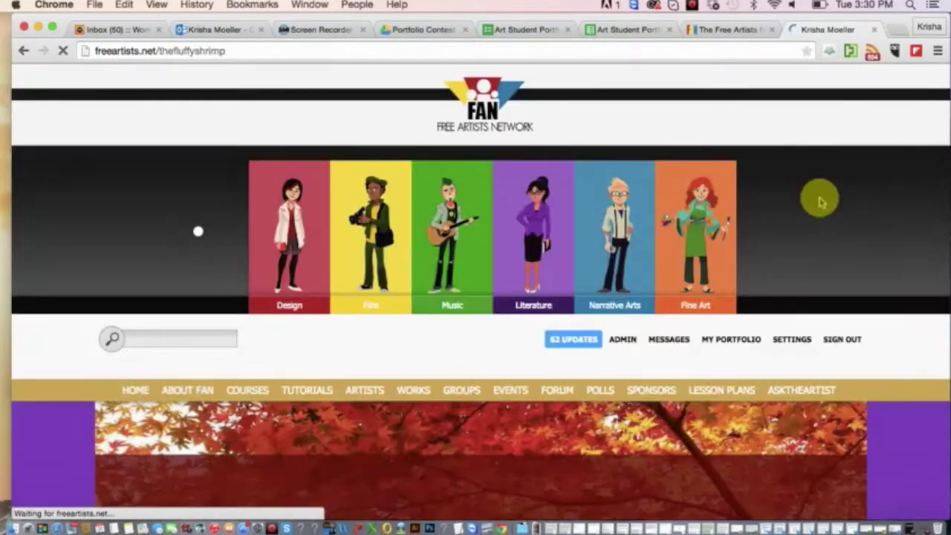
scroll(821, 201, down, 3)
scroll(820, 201, down, 10)
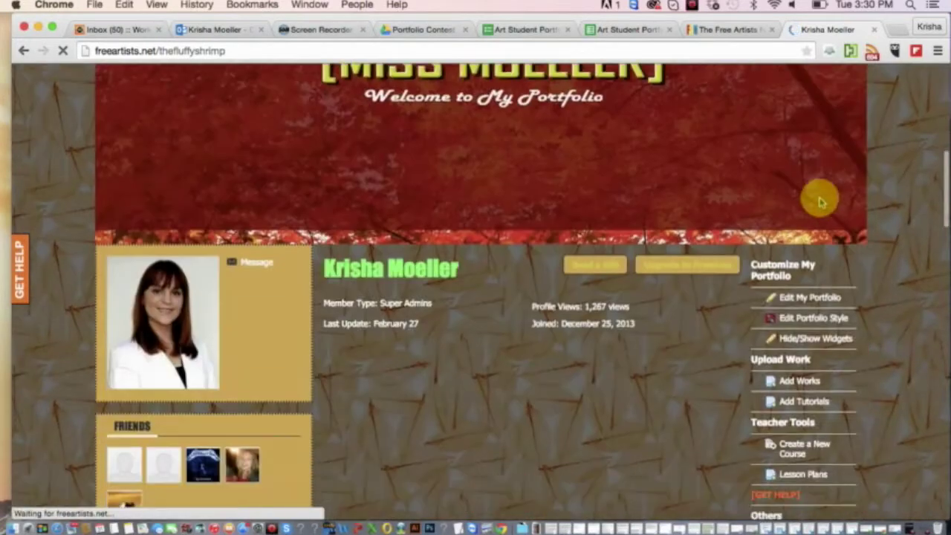
scroll(860, 214, down, 1)
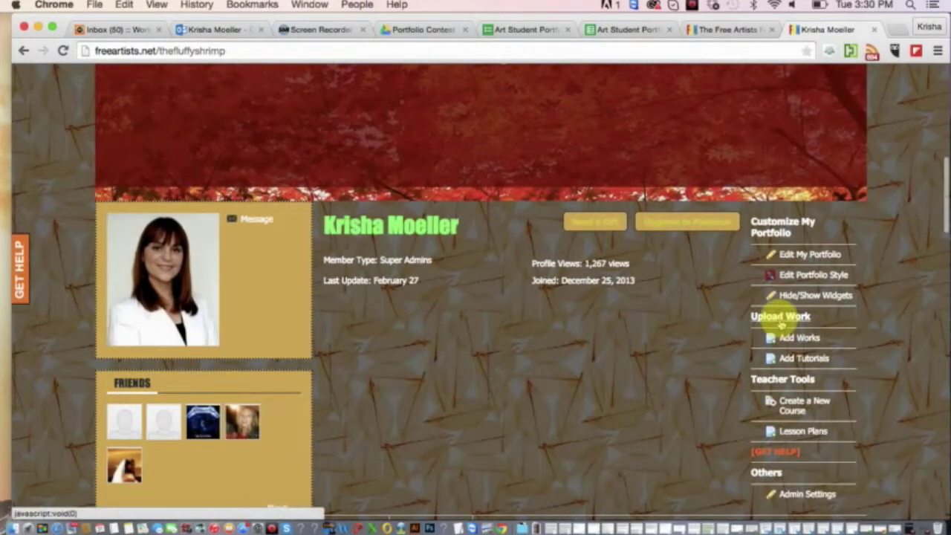
click(799, 339)
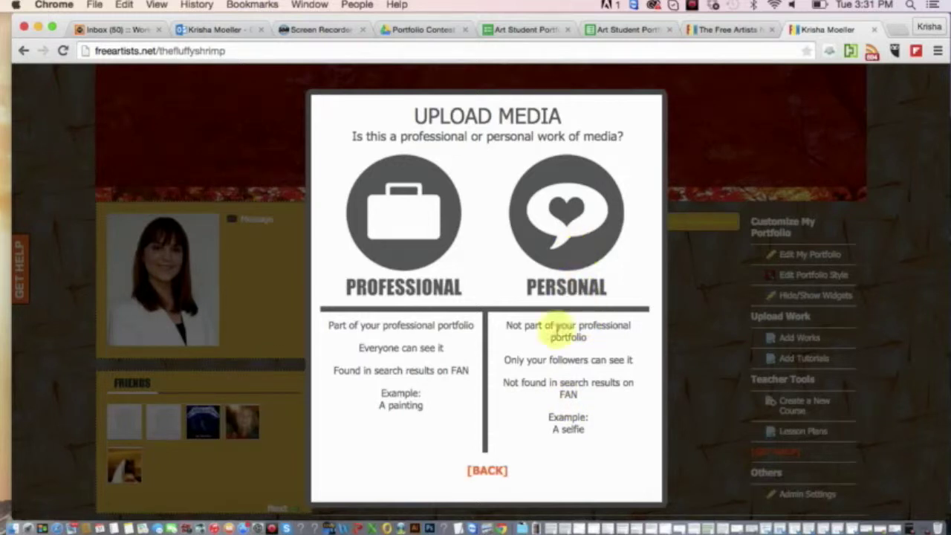
Mark the upload as professional work with Image as the media type.
click(405, 234)
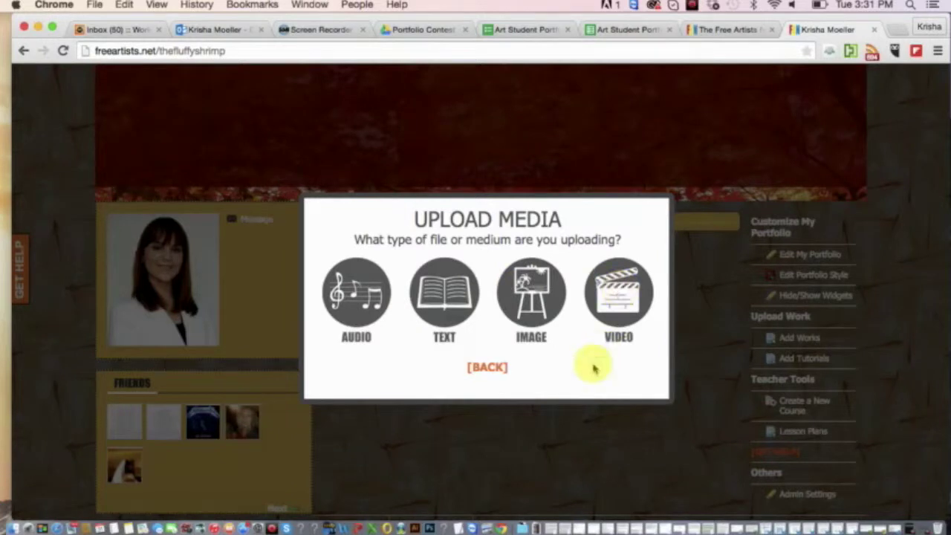
click(532, 296)
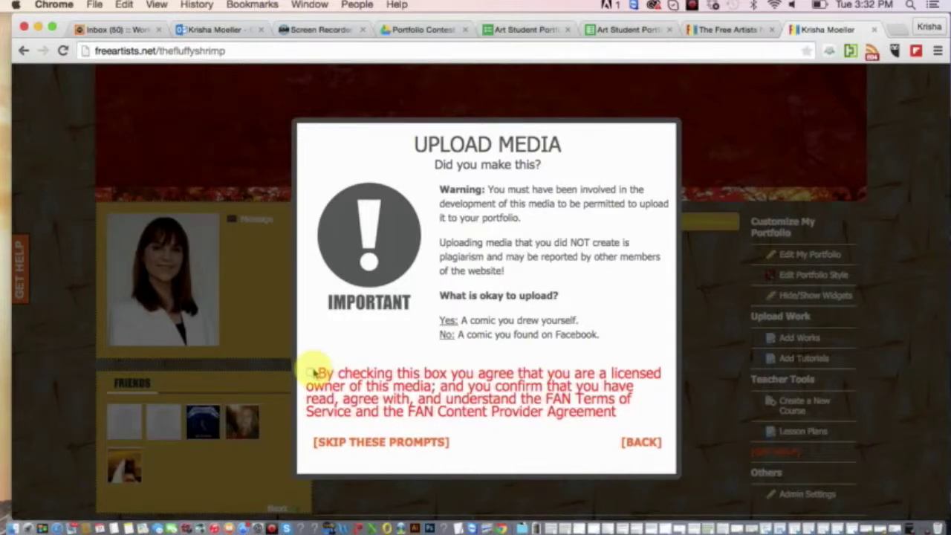
Confirm you made the artwork and accept the licensed-owner agreement.
click(315, 373)
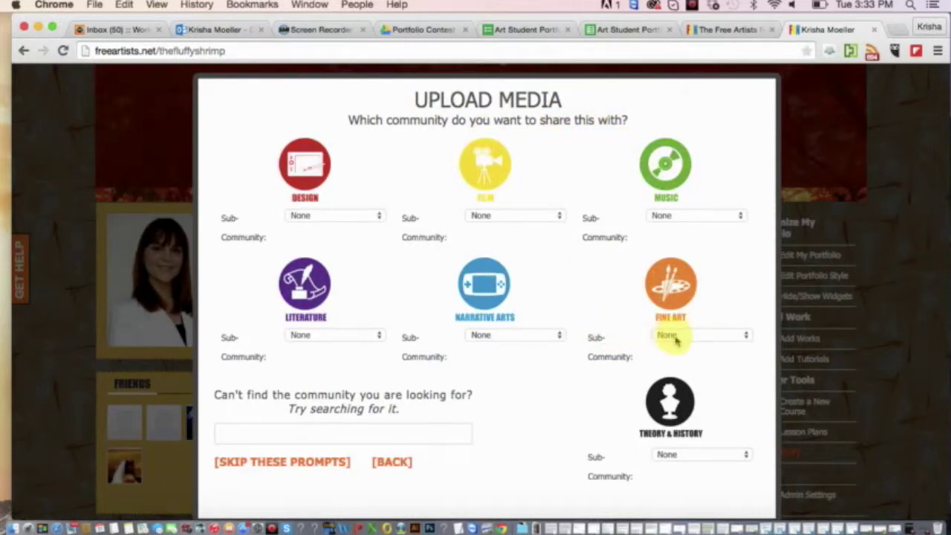
Choose a Fine Art sub-community and tag the image autumn, forest, nature, autumn forest.
click(676, 338)
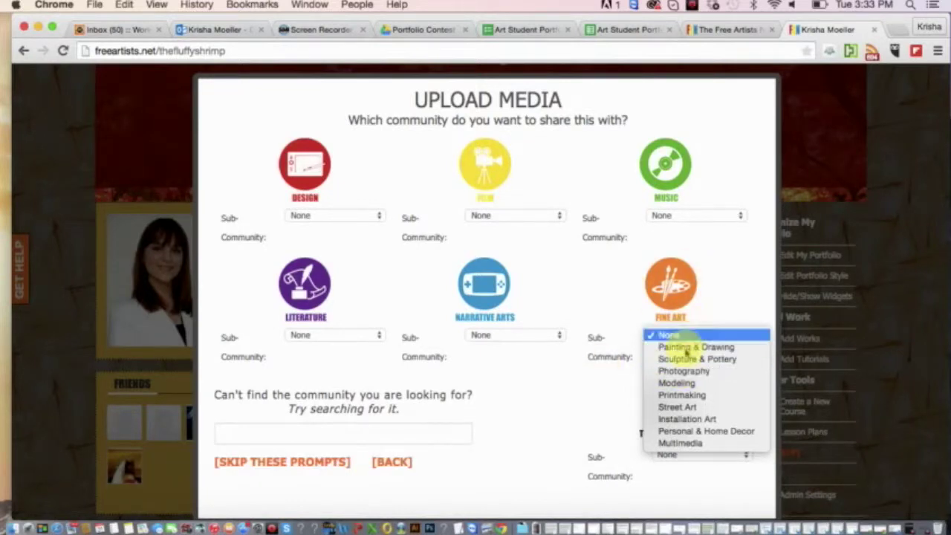
click(683, 371)
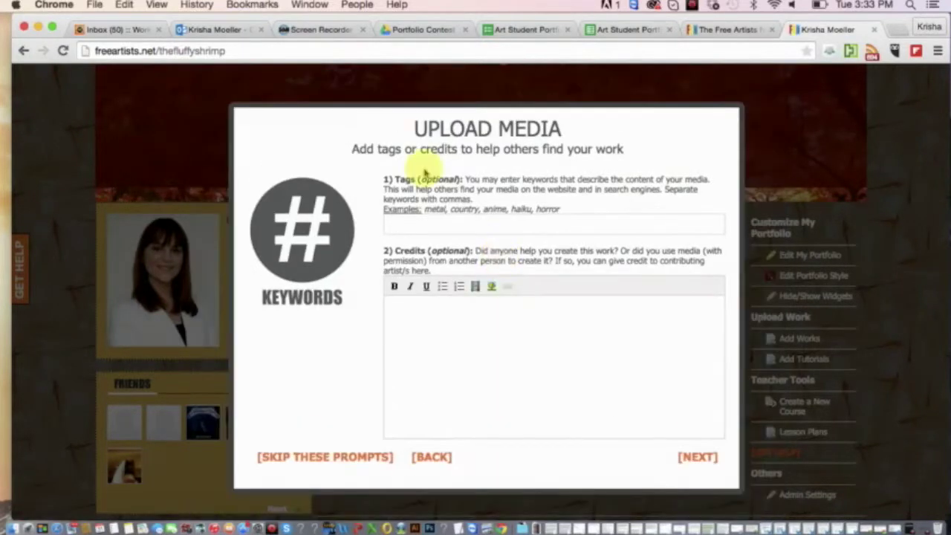
click(425, 227)
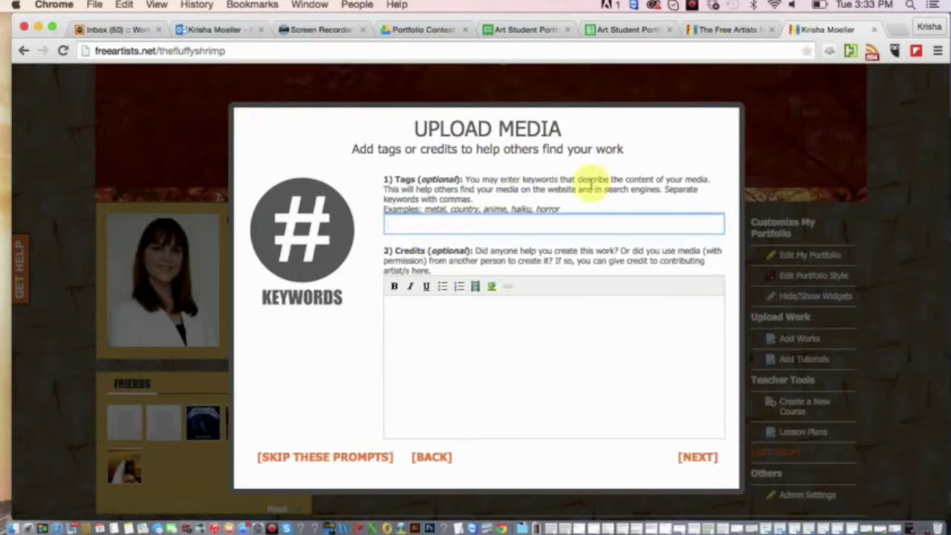
text(autumn, forest, nature,)
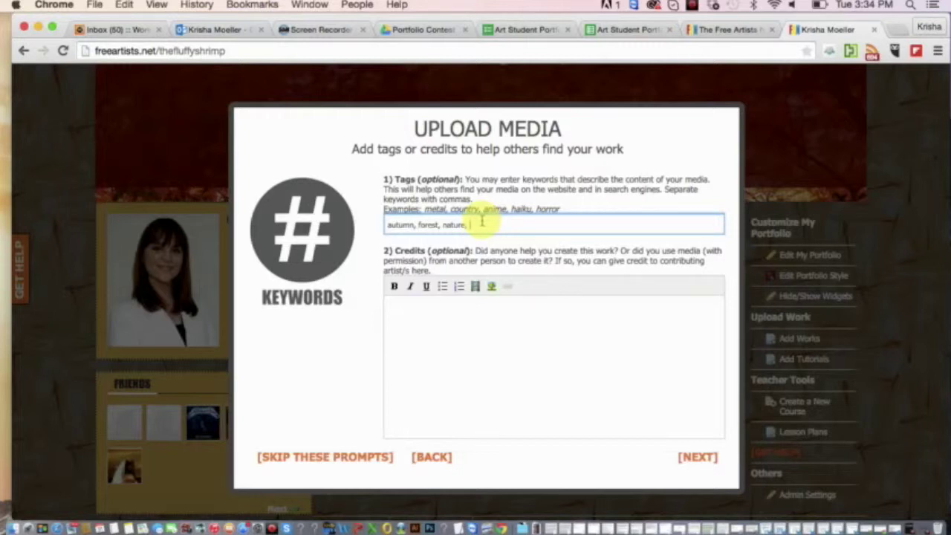
text(easons)
key(BackSpace)
key(BackSpace)
key(BackSpace)
key(BackSpace)
key(BackSpace)
key(BackSpace)
key(BackSpace)
text(autumn forest,)
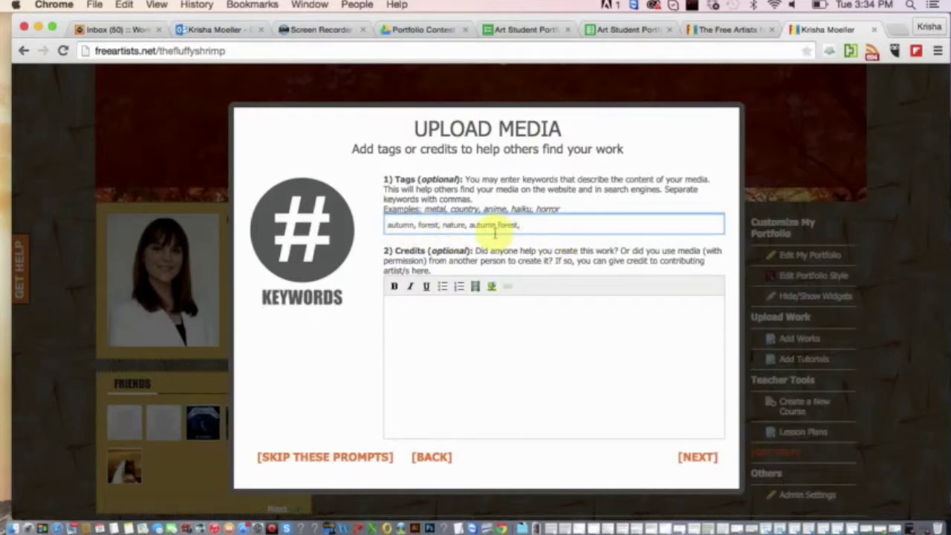
key(BackSpace)
key(BackSpace)
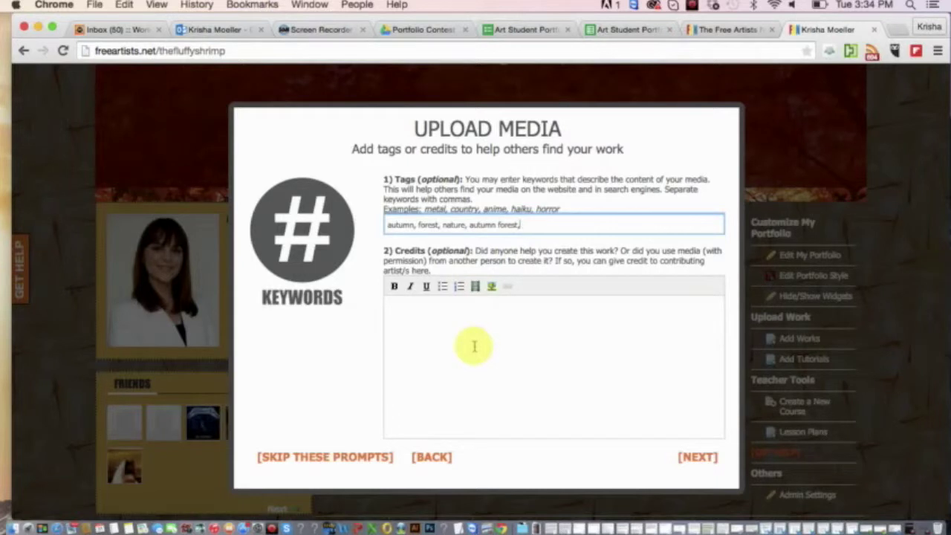
Enter the credit line 'So-and-So (Photographer) on deviantART page.'.
click(475, 369)
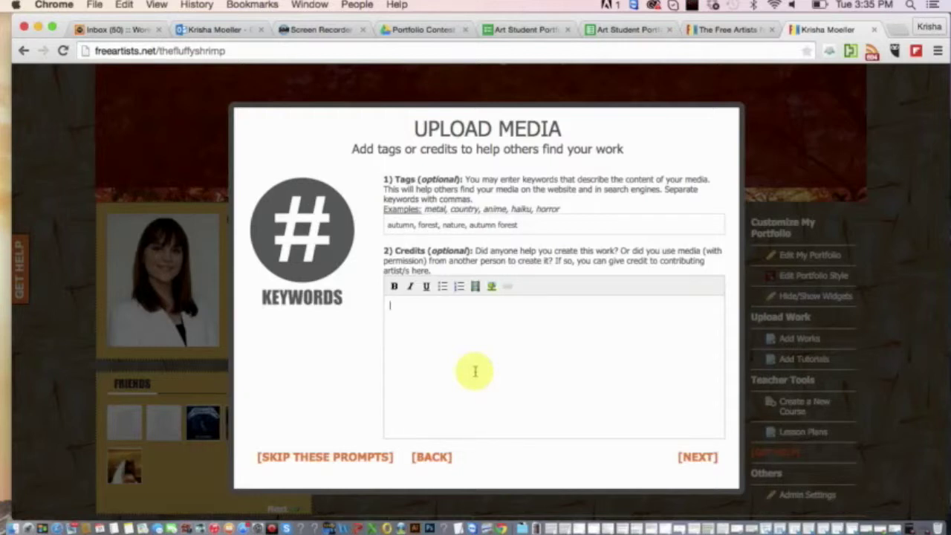
text(So-and-So (M)
text(hotographer)
key(BackSpace)
key(BackSpace)
text(er) )
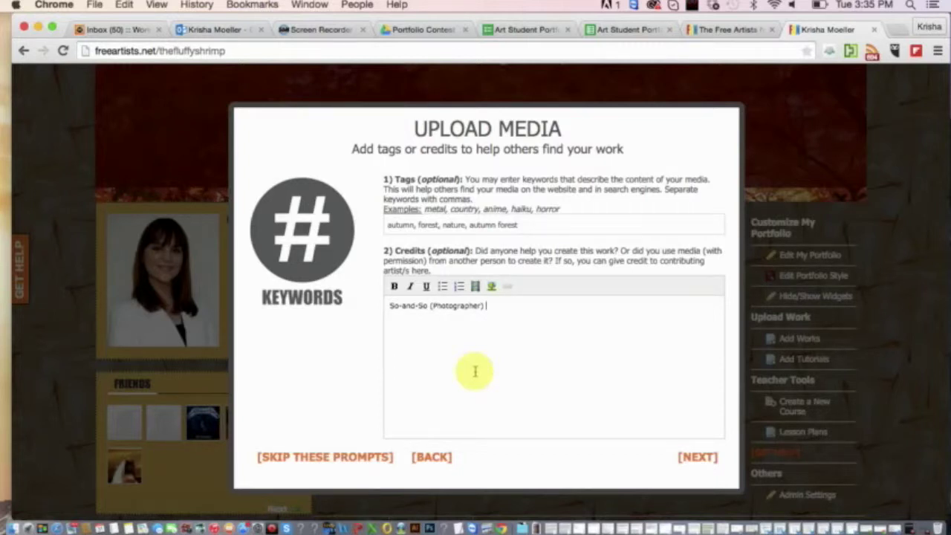
text(on deviantART page.)
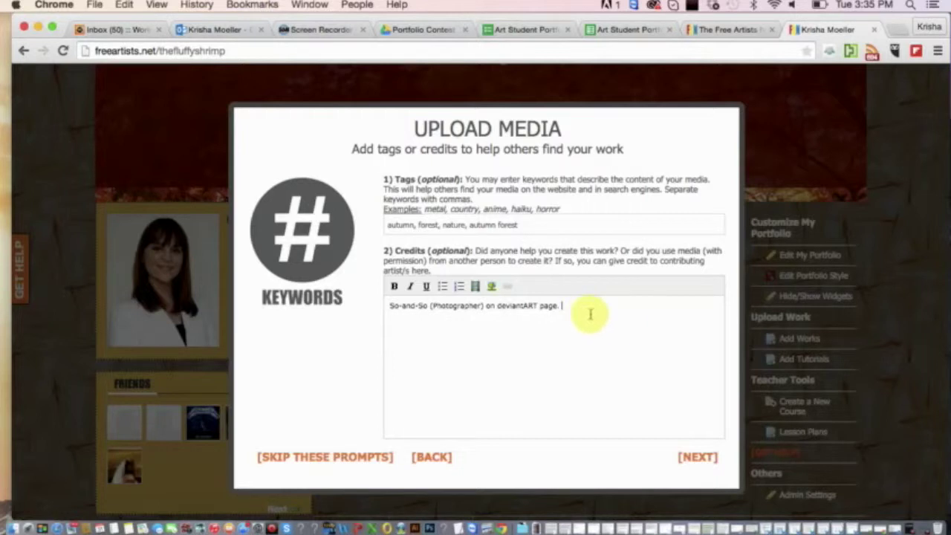
Select the word deviantART in the credit line.
double_click(542, 305)
click(550, 305)
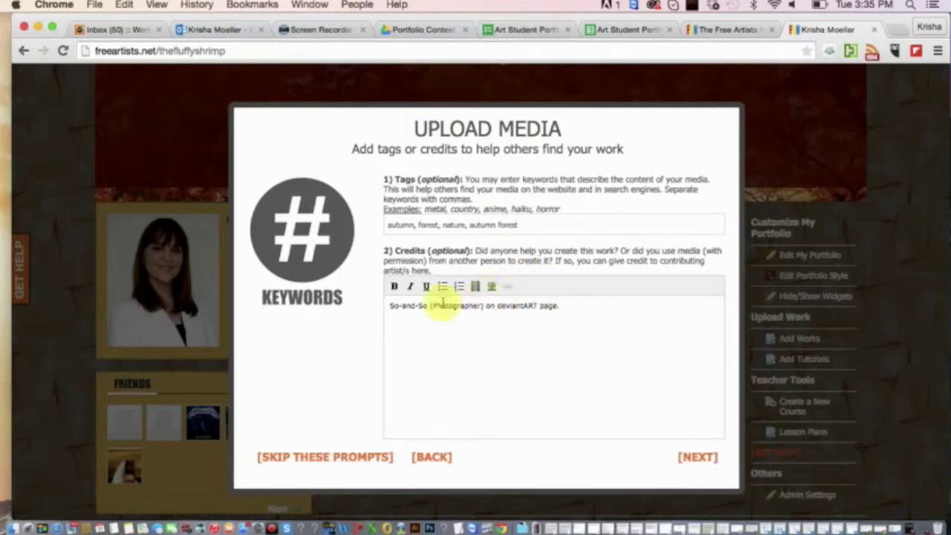
double_click(546, 305)
drag(538, 306, 497, 310)
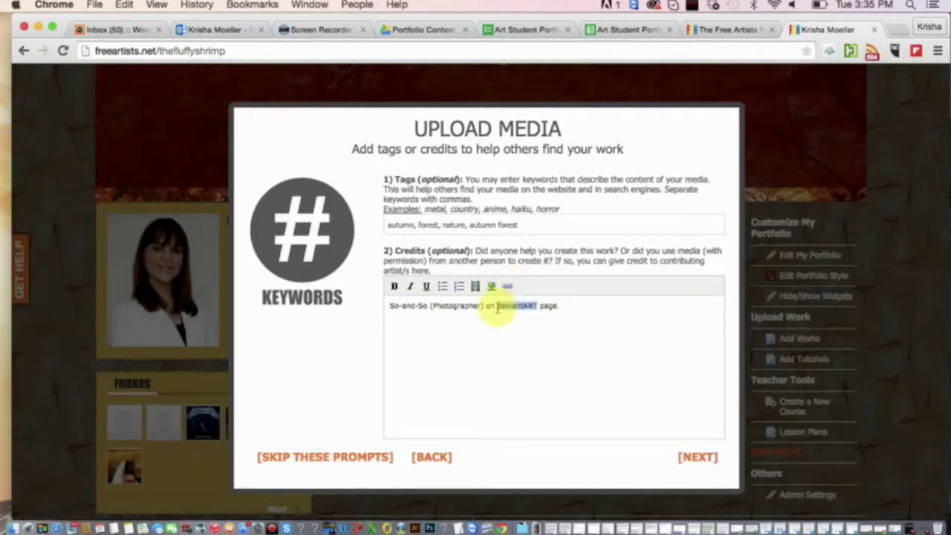
drag(536, 307, 495, 305)
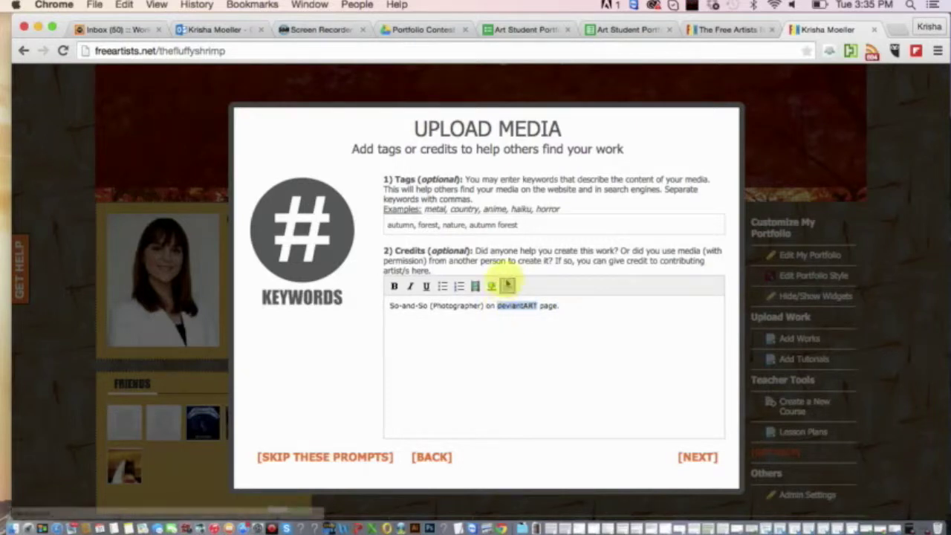
Cancel the link popup so deviantART stays plain text, then continue past credits.
click(509, 286)
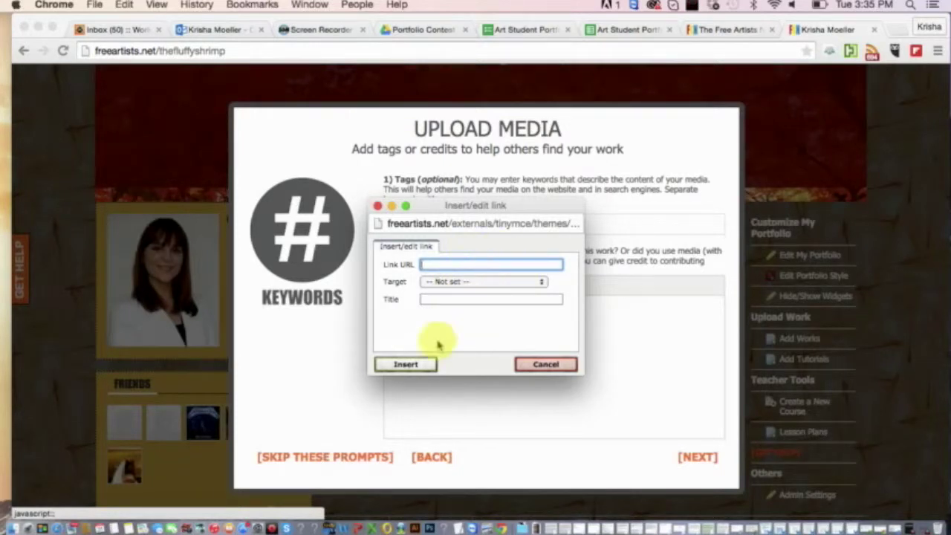
click(544, 364)
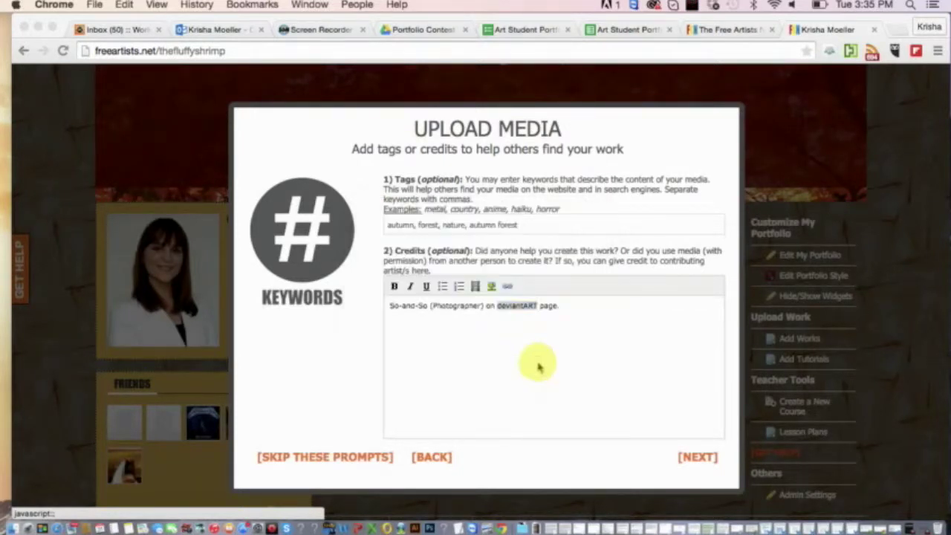
click(594, 310)
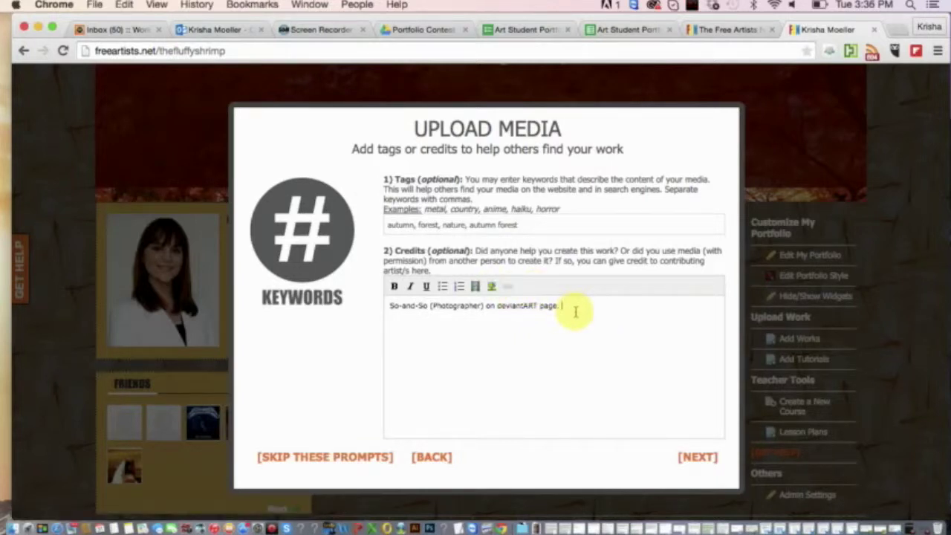
drag(573, 311, 388, 305)
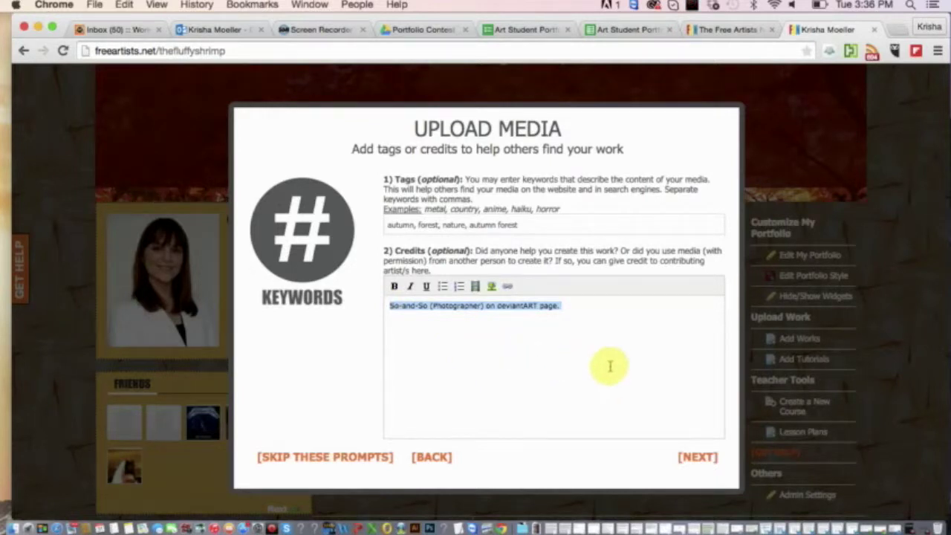
click(699, 458)
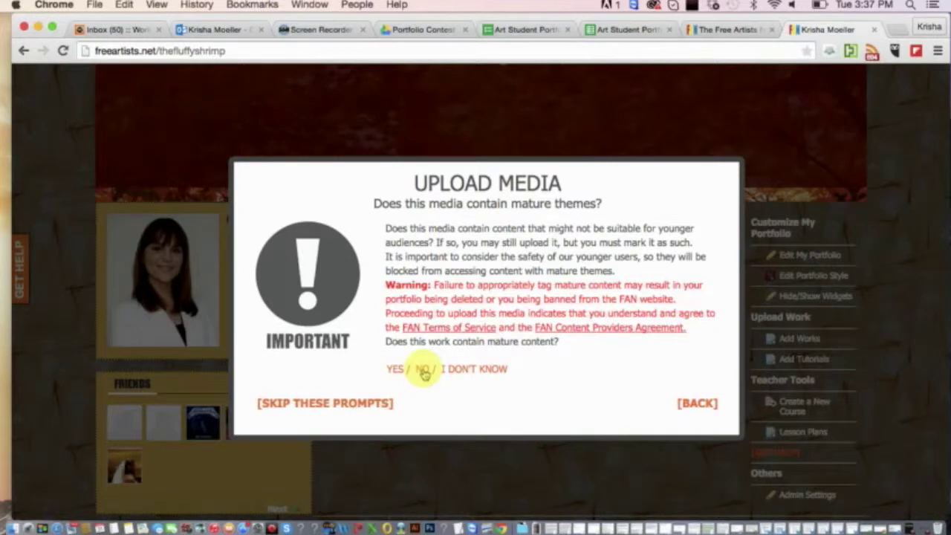
Answer No to whether the work contains mature content.
click(423, 372)
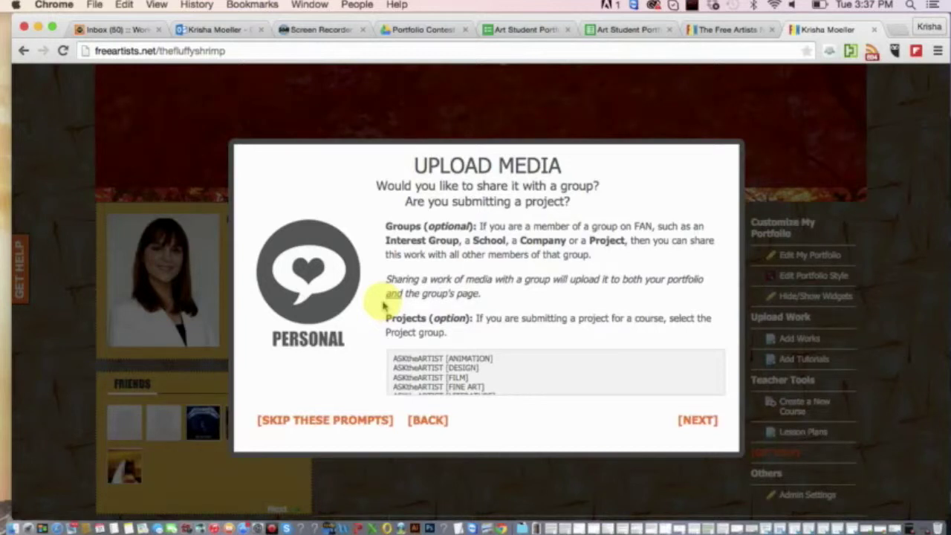
Pick ASKtheARTIST [DESIGN] from the Projects list.
scroll(380, 338, down, 2)
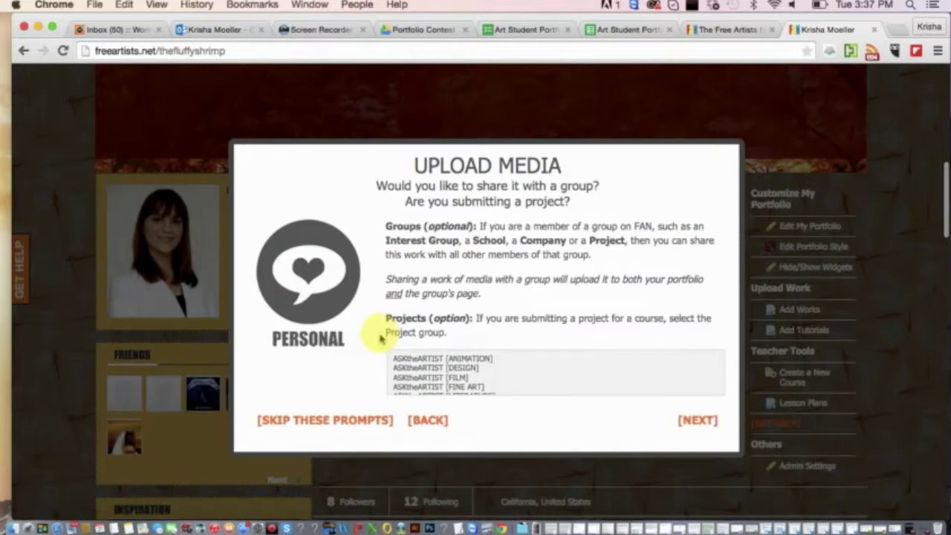
scroll(418, 362, down, 2)
scroll(419, 362, down, 5)
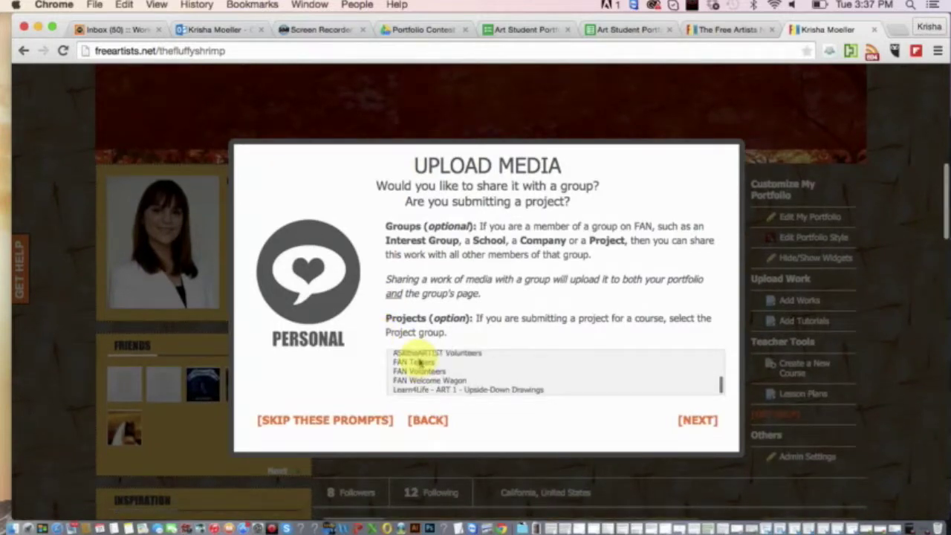
scroll(418, 362, up, 8)
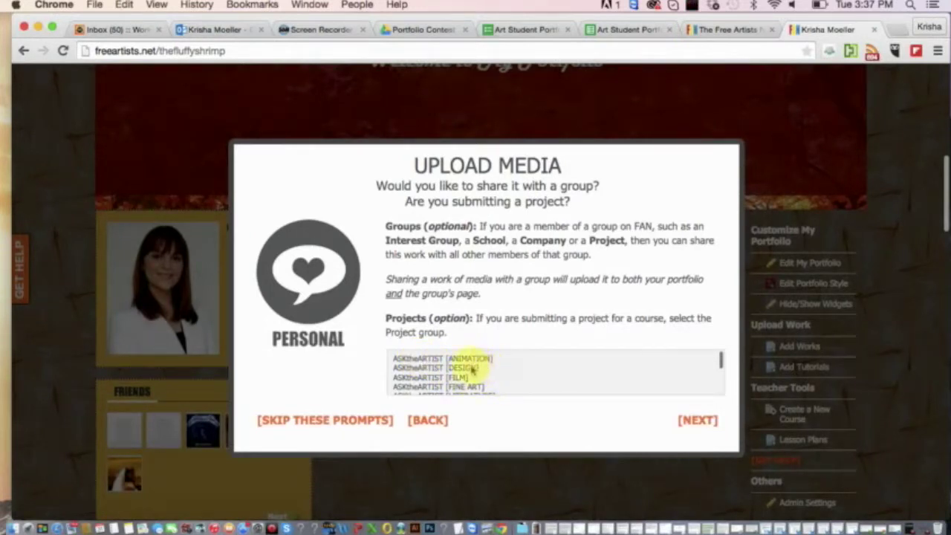
click(473, 368)
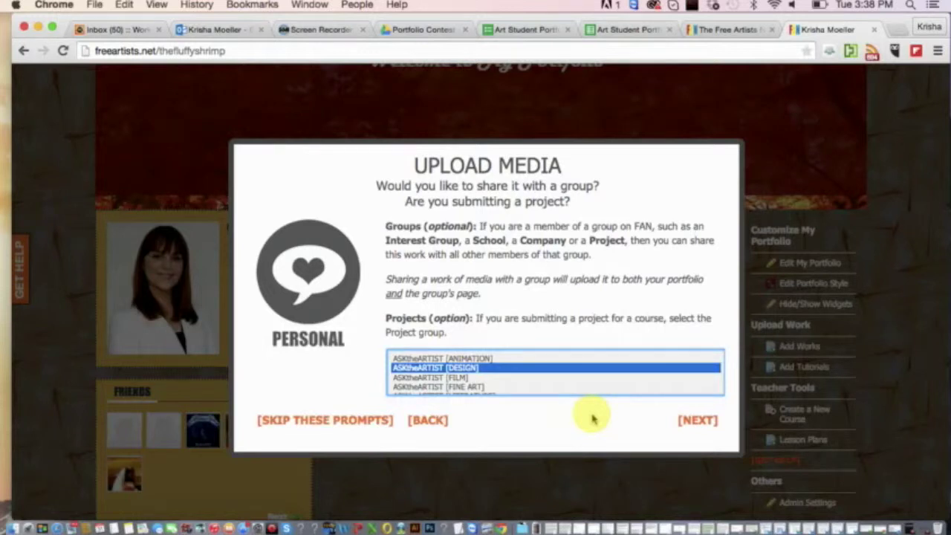
click(585, 276)
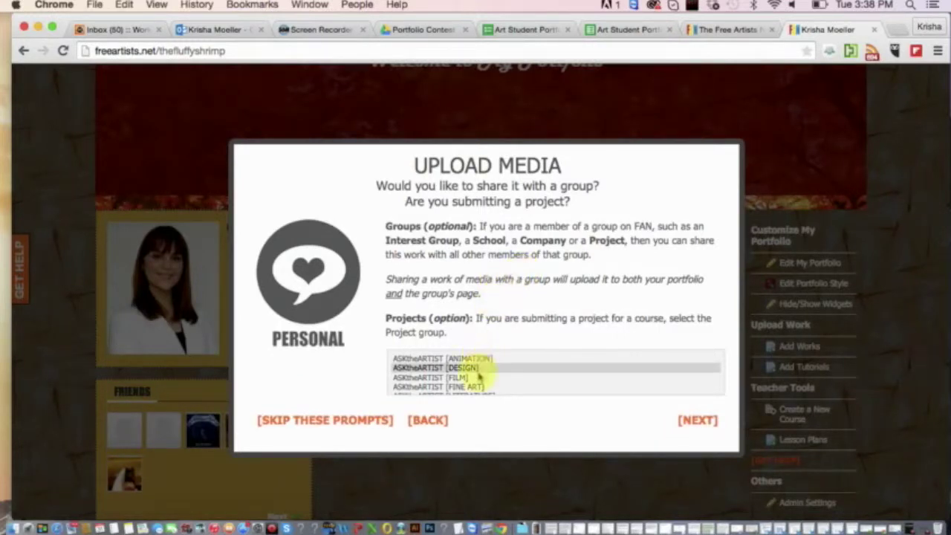
scroll(480, 375, down, 10)
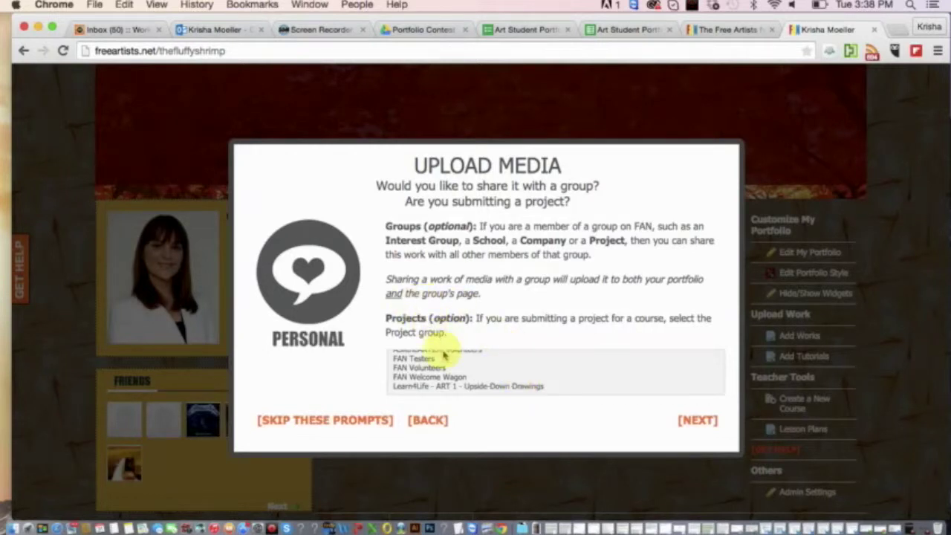
scroll(444, 379, up, 3)
scroll(445, 379, down, 5)
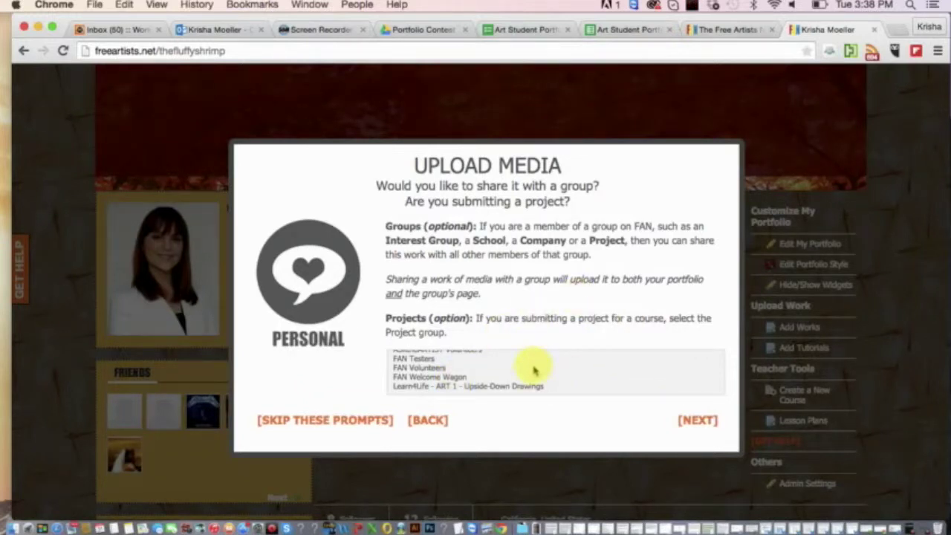
Keep ASKtheARTIST [DESIGN], add FAN Testers as the sharing group, and proceed.
scroll(530, 368, up, 10)
click(481, 369)
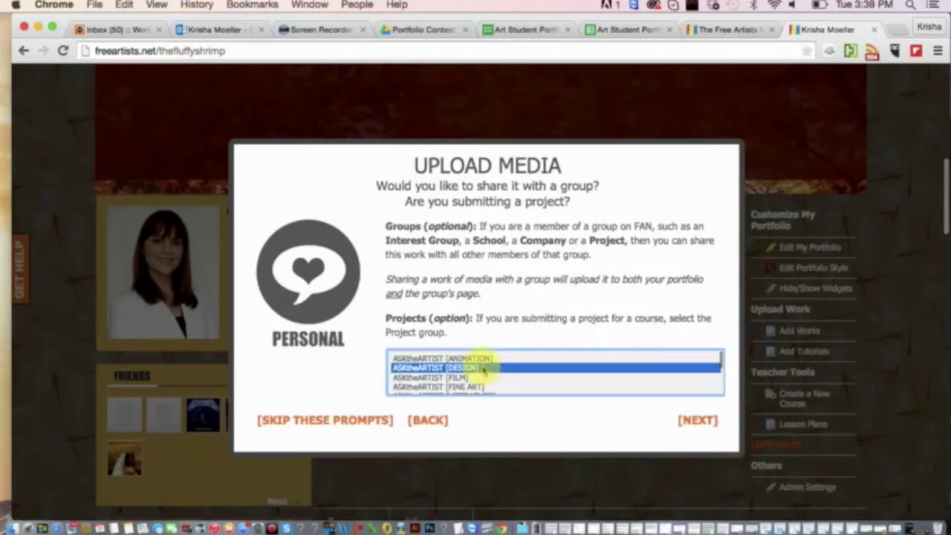
scroll(481, 372, down, 10)
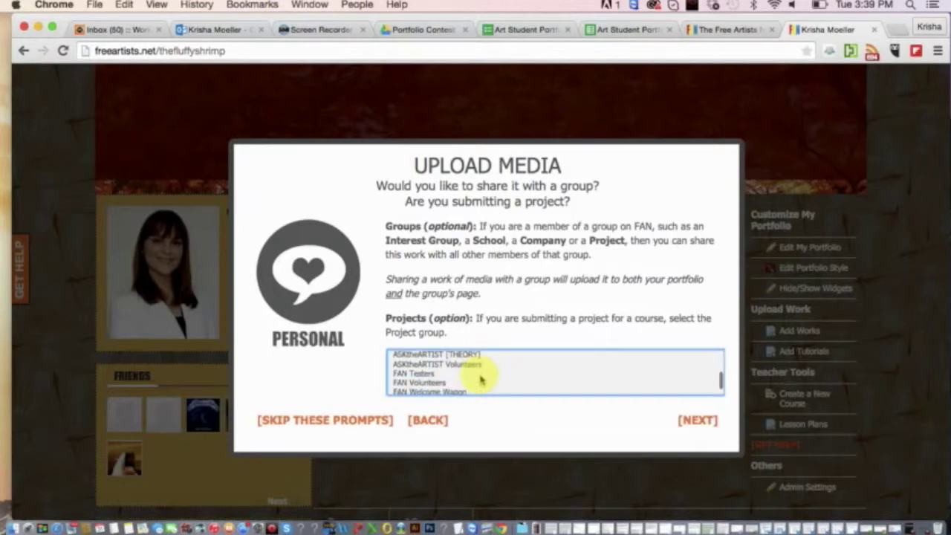
click(420, 374)
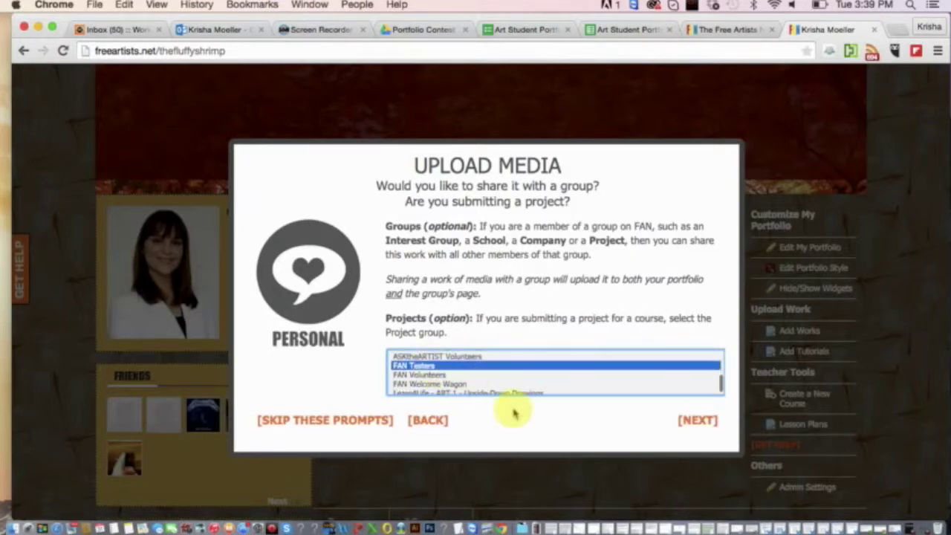
scroll(591, 418, down, 1)
click(697, 421)
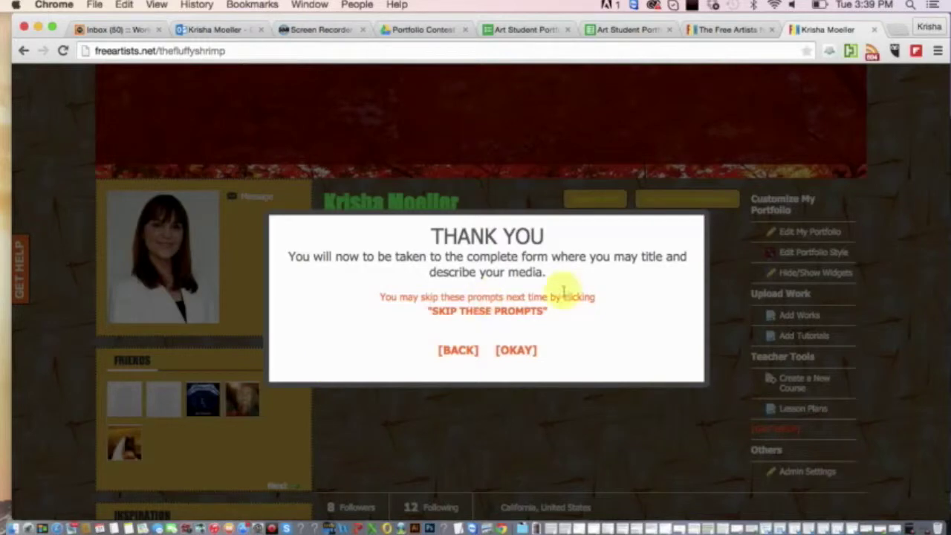
click(523, 353)
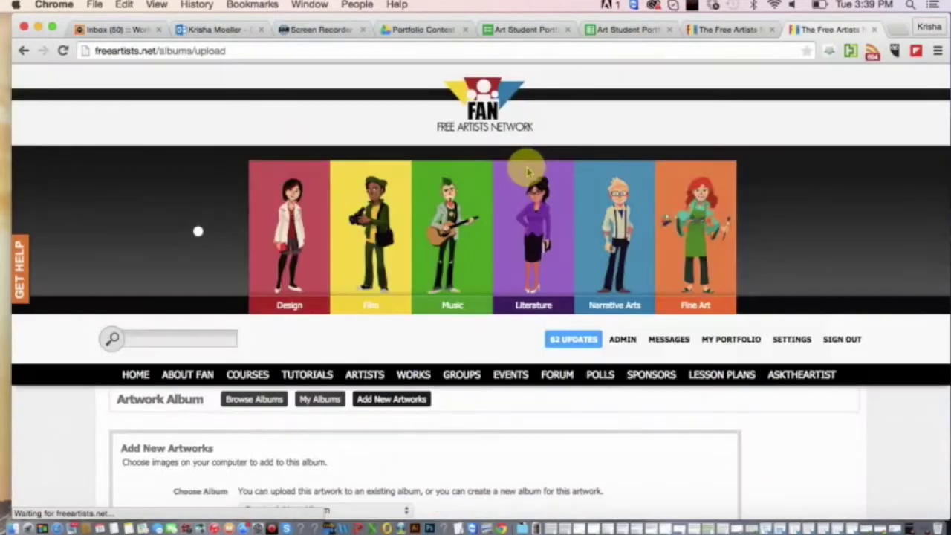
scroll(496, 308, down, 5)
scroll(496, 308, down, 10)
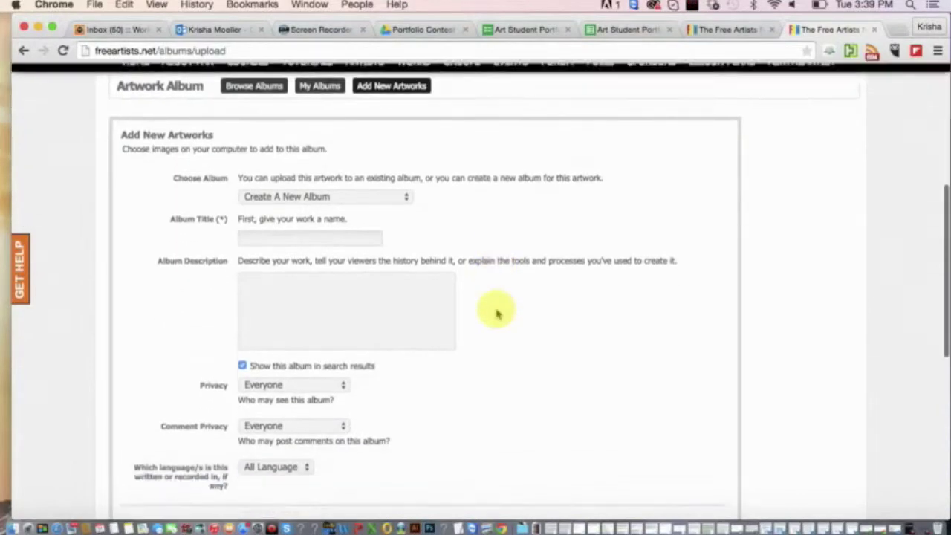
scroll(497, 313, up, 5)
scroll(496, 312, up, 3)
scroll(495, 312, down, 5)
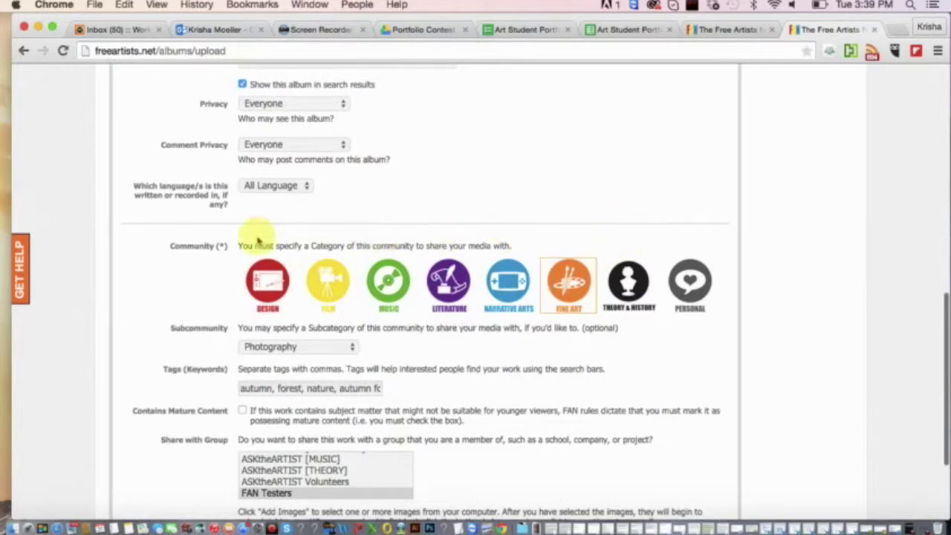
scroll(324, 249, down, 3)
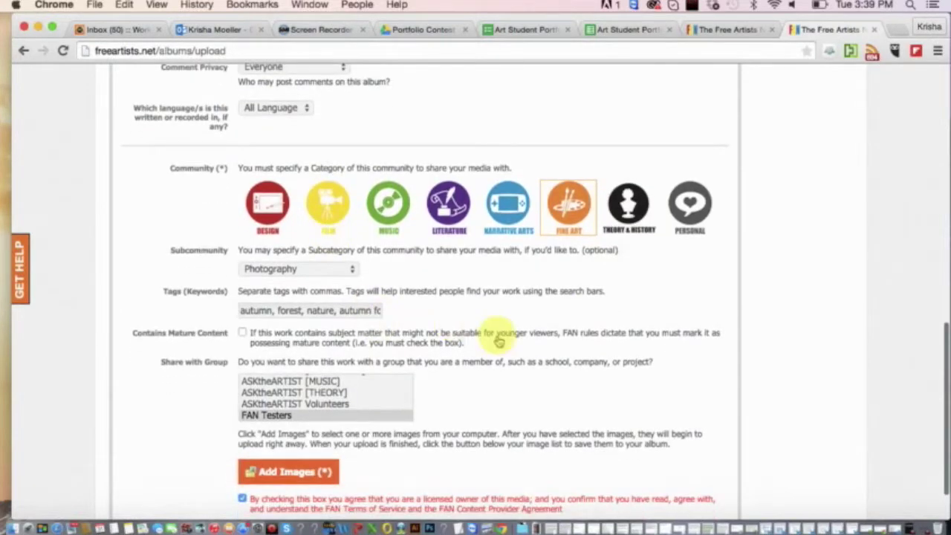
scroll(495, 335, down, 2)
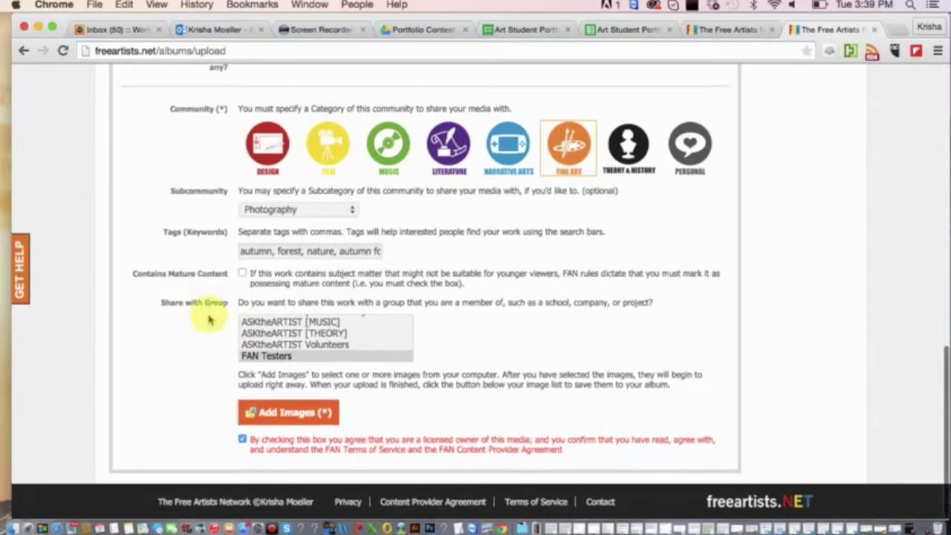
scroll(220, 404, up, 3)
scroll(219, 404, up, 10)
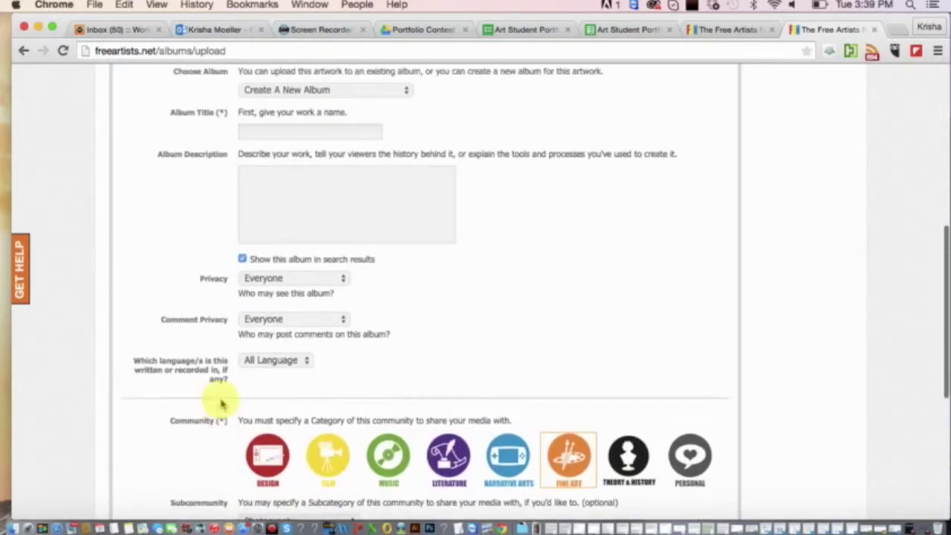
scroll(219, 415, down, 4)
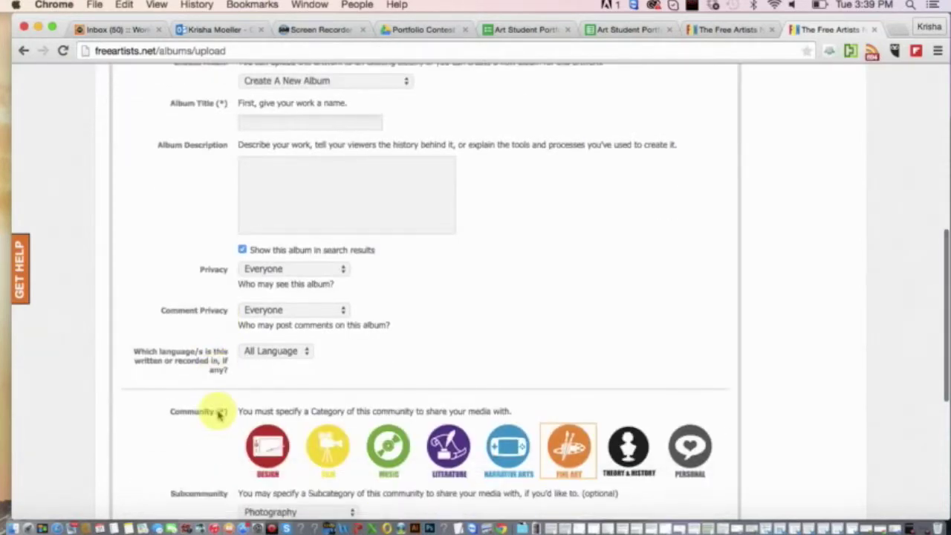
scroll(220, 414, down, 6)
scroll(431, 440, down, 3)
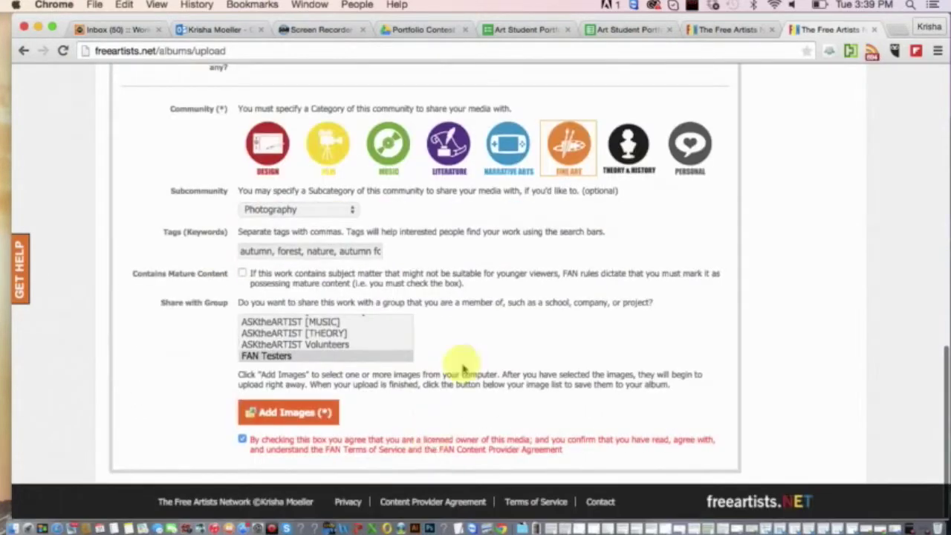
scroll(495, 342, up, 3)
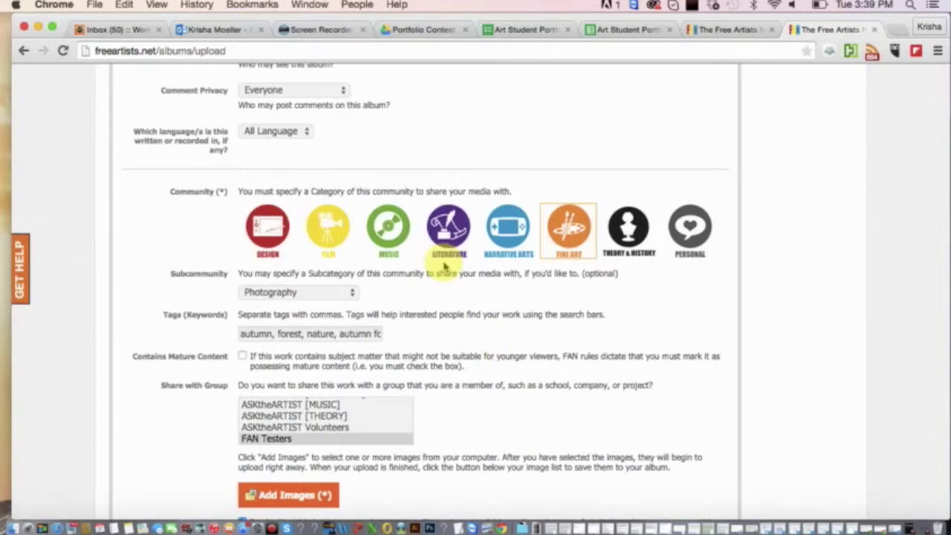
scroll(475, 380, down, 1)
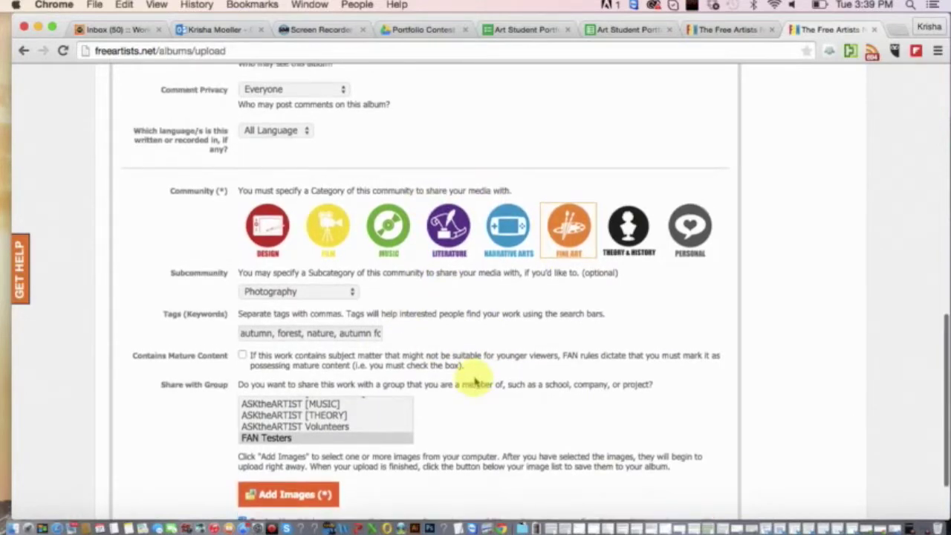
scroll(476, 382, down, 3)
scroll(469, 436, up, 10)
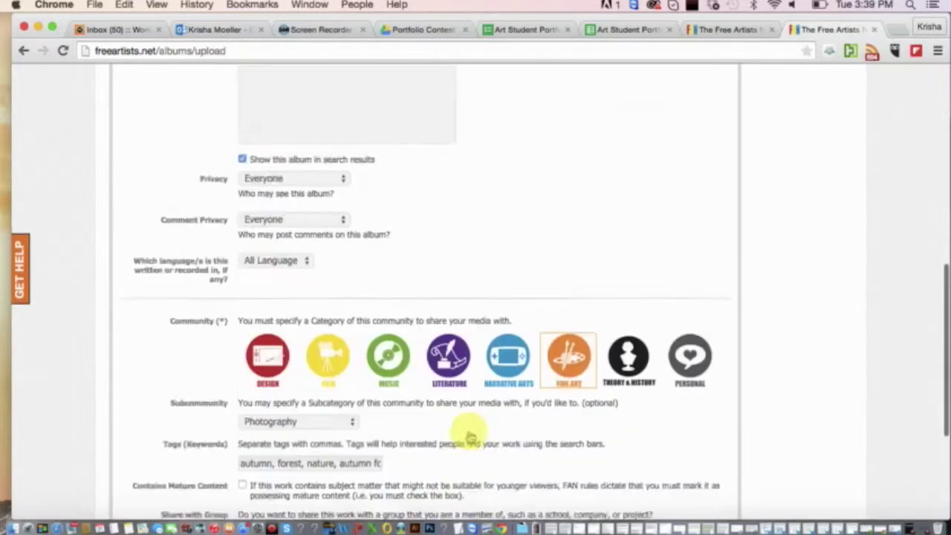
scroll(469, 436, up, 1)
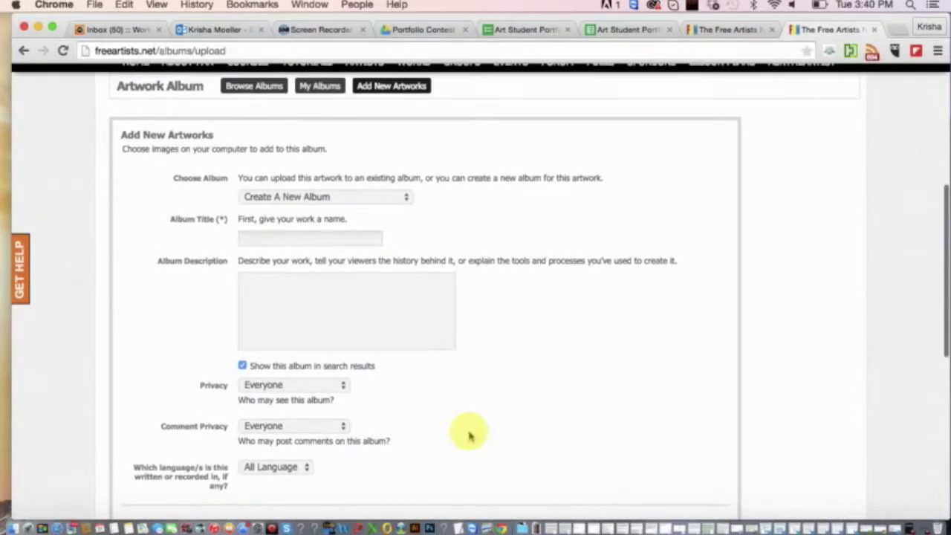
scroll(469, 436, down, 2)
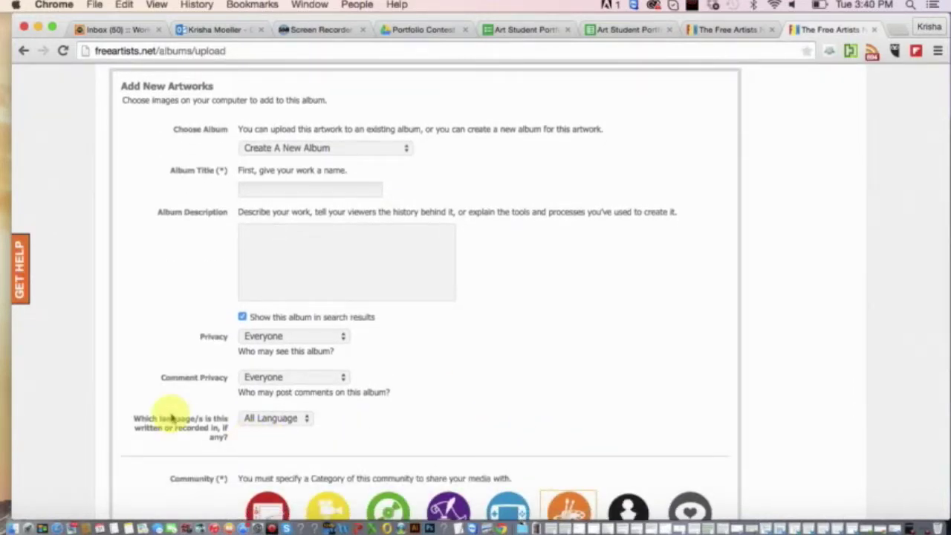
Keep 'Create A New Album' and enter title 'Nature' with description 'Pretty pictures of nature.'.
click(294, 153)
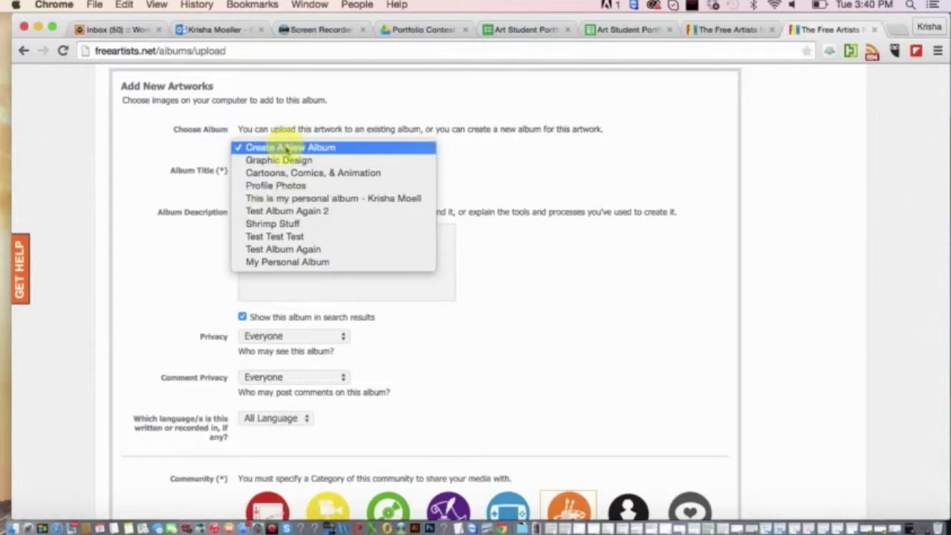
click(290, 148)
click(316, 188)
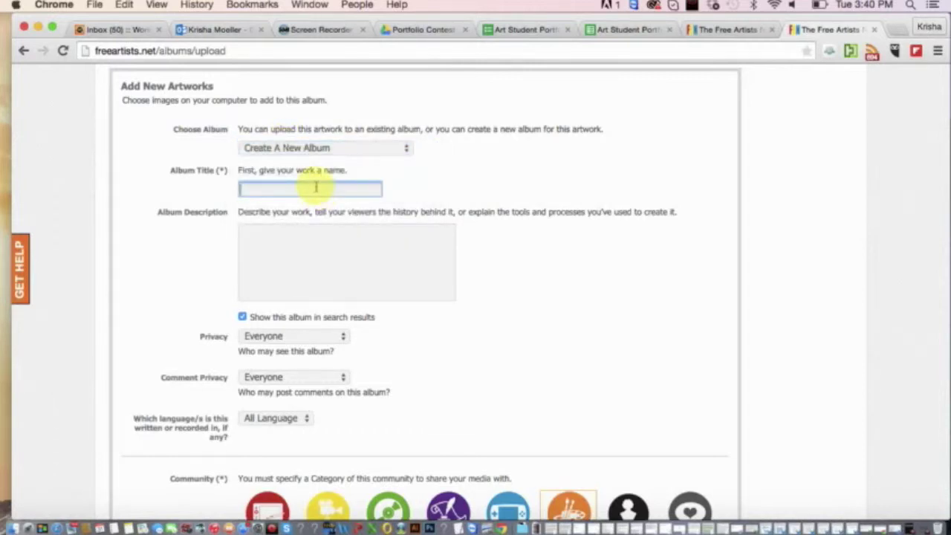
text(Forests)
key(BackSpace)
key(BackSpace)
key(BackSpace)
key(BackSpace)
key(BackSpace)
key(BackSpace)
text(Nature)
click(333, 279)
text(Pretyy pictures of nature.)
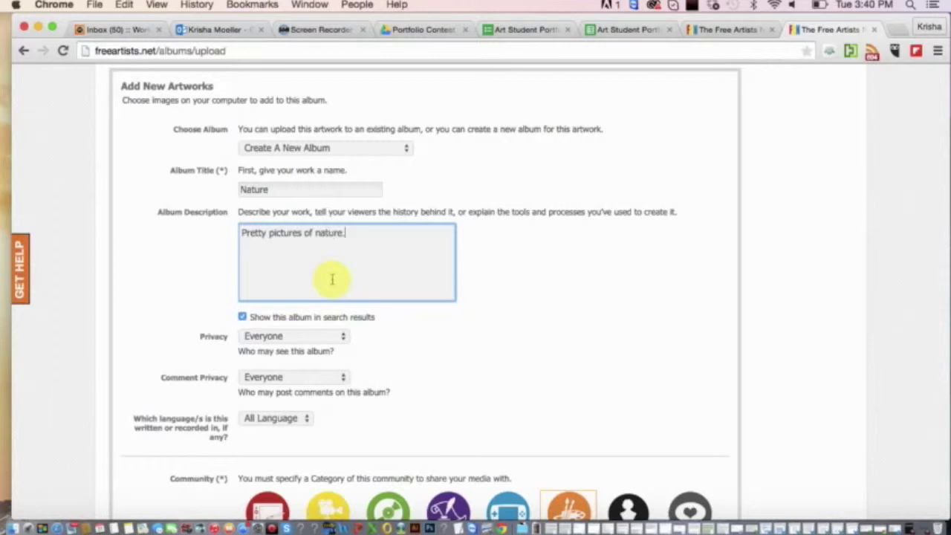
scroll(410, 419, down, 3)
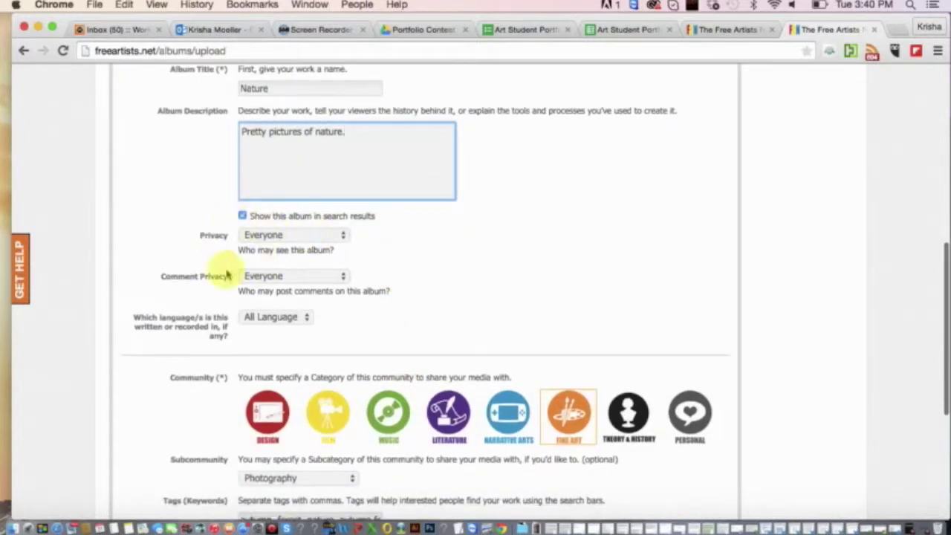
scroll(250, 248, down, 2)
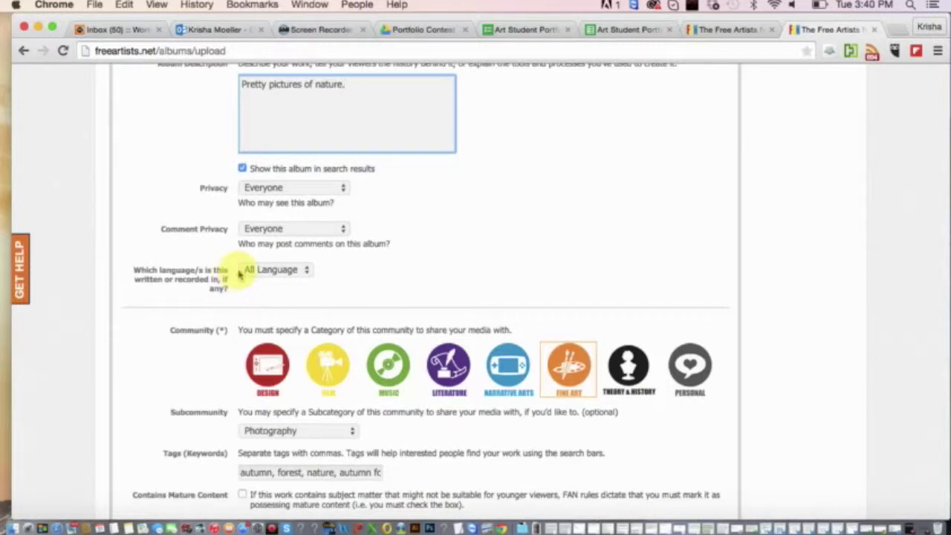
click(261, 270)
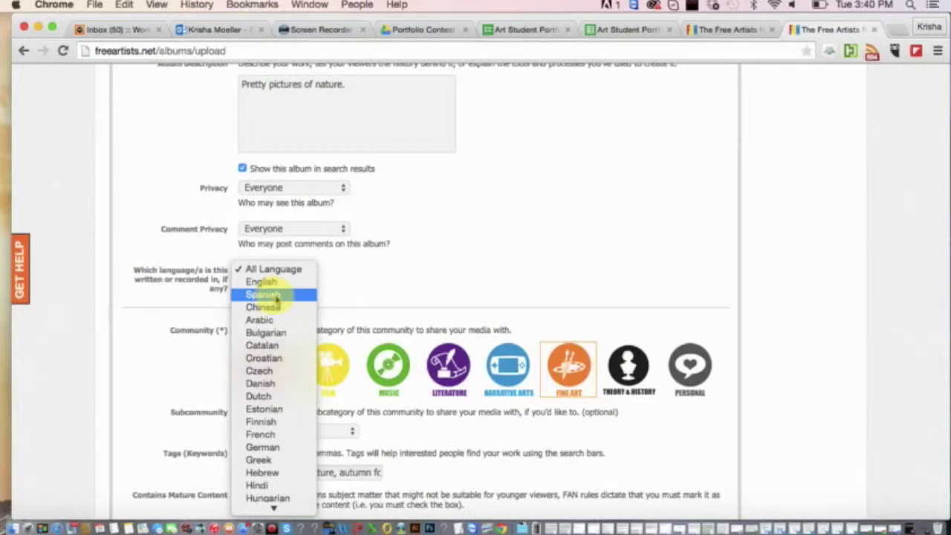
click(347, 287)
click(303, 270)
click(300, 272)
click(299, 272)
click(360, 271)
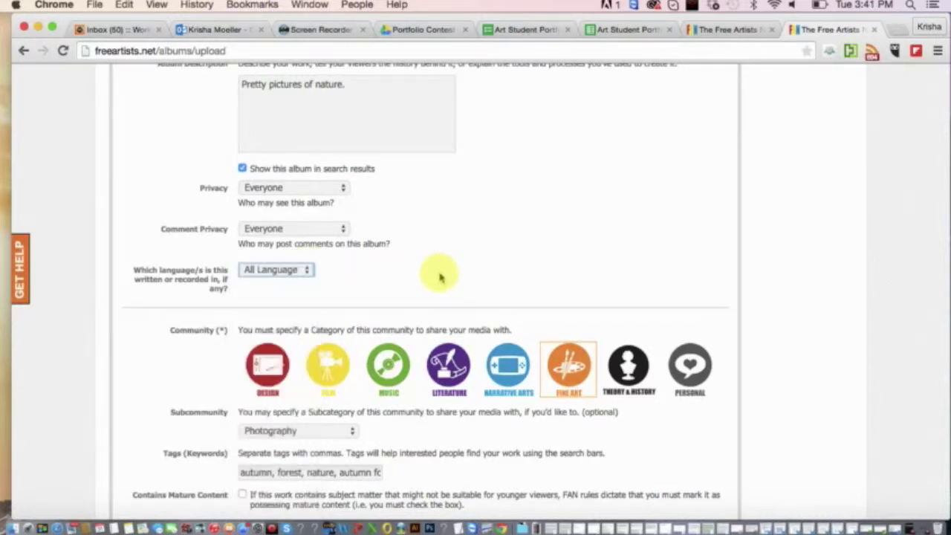
scroll(440, 277, down, 6)
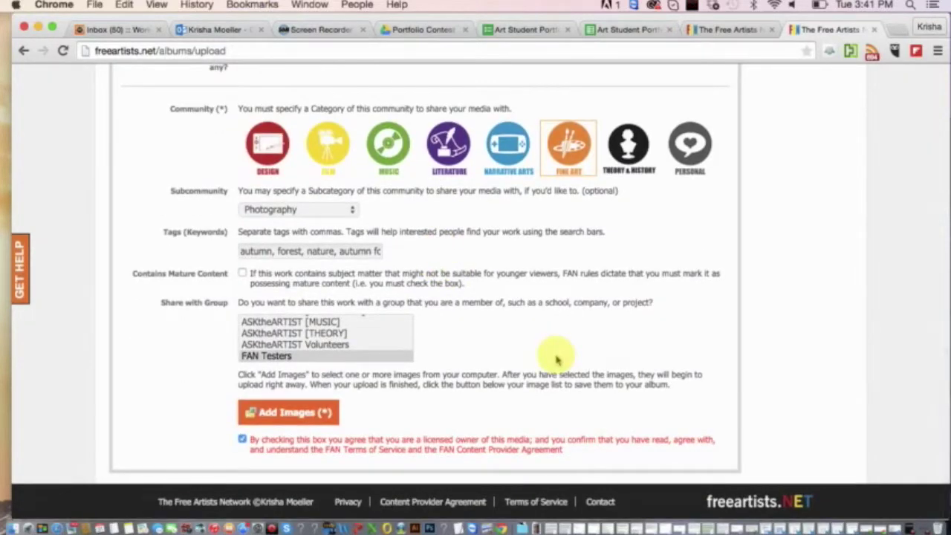
scroll(556, 360, up, 10)
scroll(556, 360, down, 3)
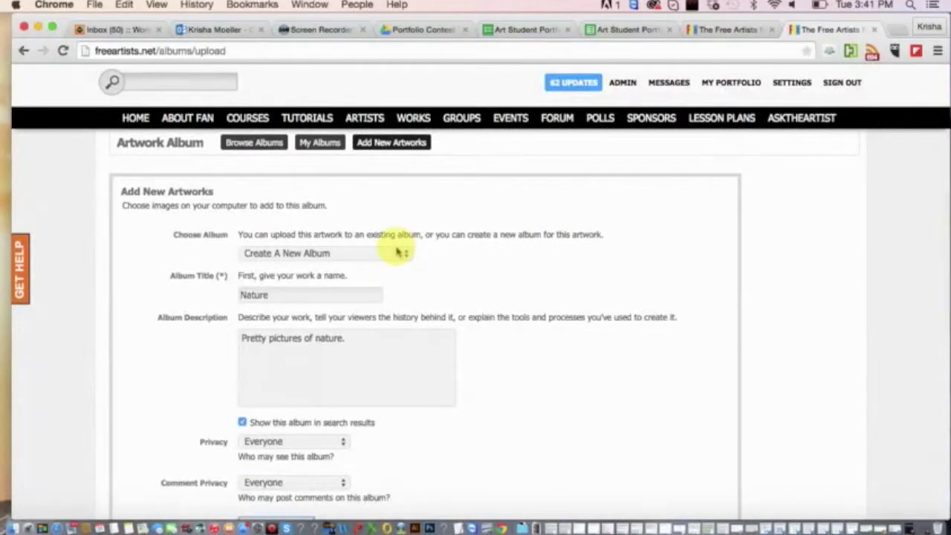
scroll(471, 317, down, 2)
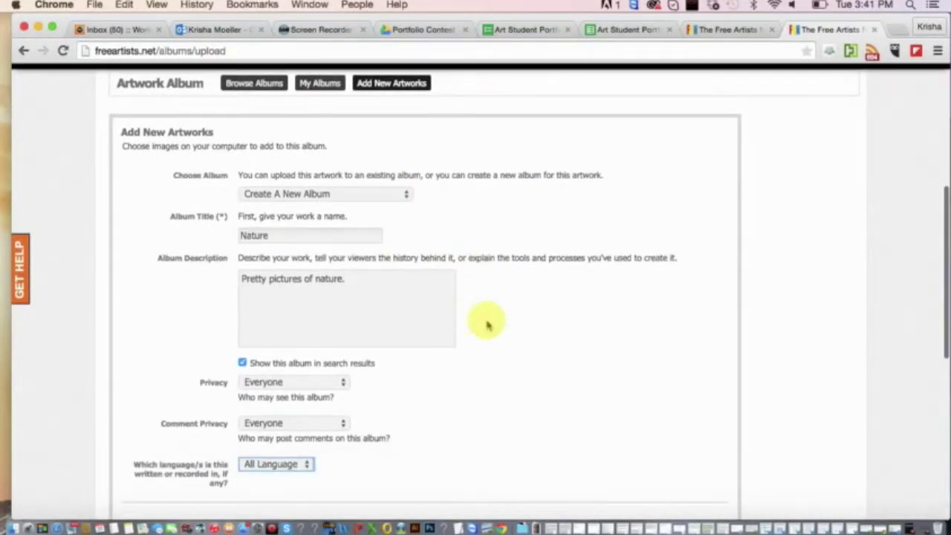
scroll(500, 357, down, 1)
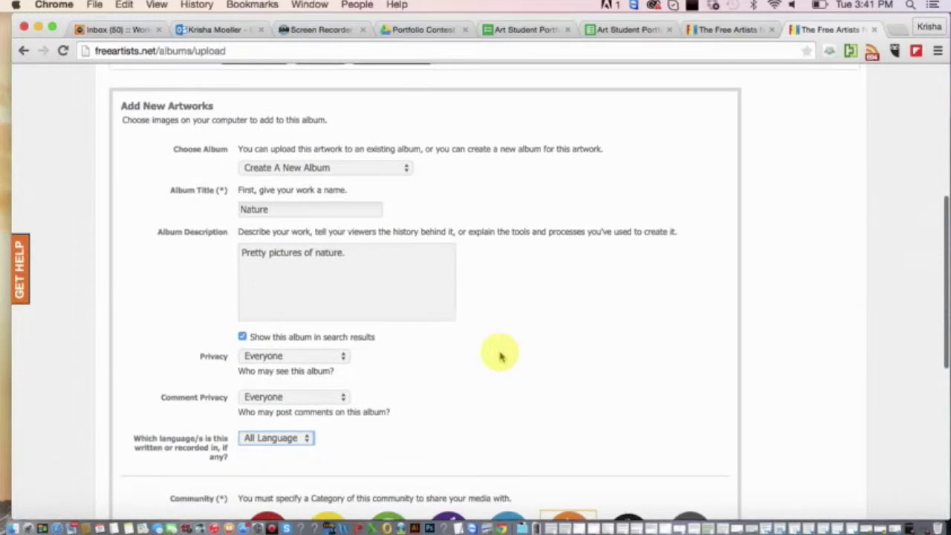
scroll(499, 357, down, 8)
scroll(500, 357, down, 2)
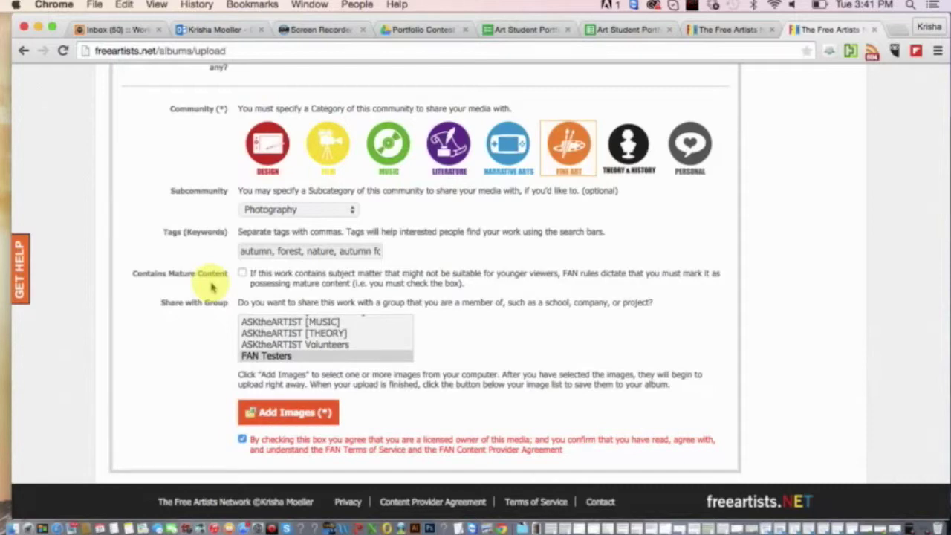
scroll(212, 287, up, 10)
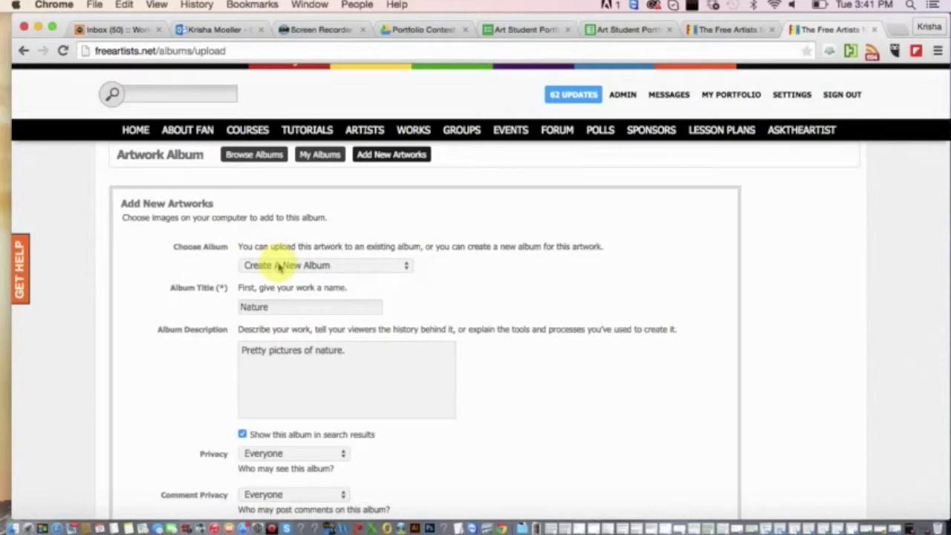
scroll(221, 292, down, 10)
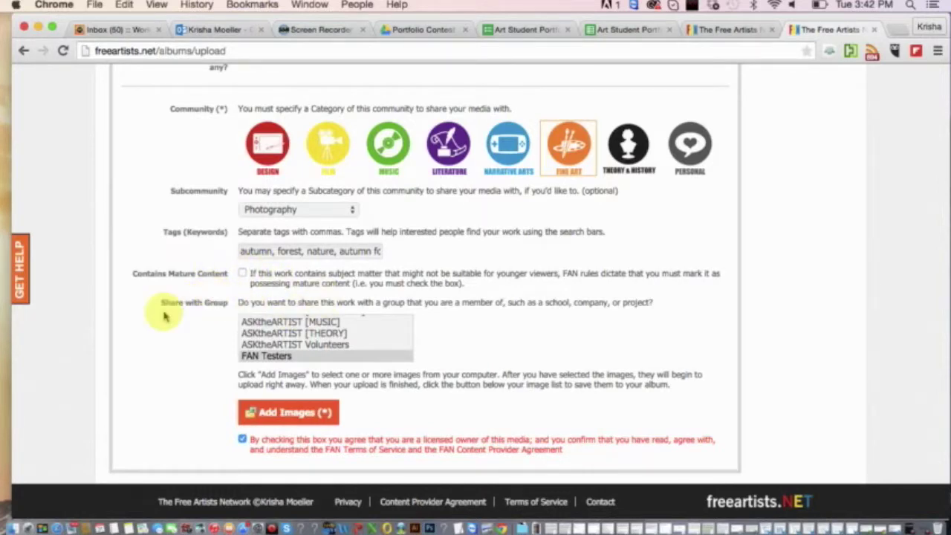
scroll(164, 316, up, 10)
scroll(165, 306, down, 10)
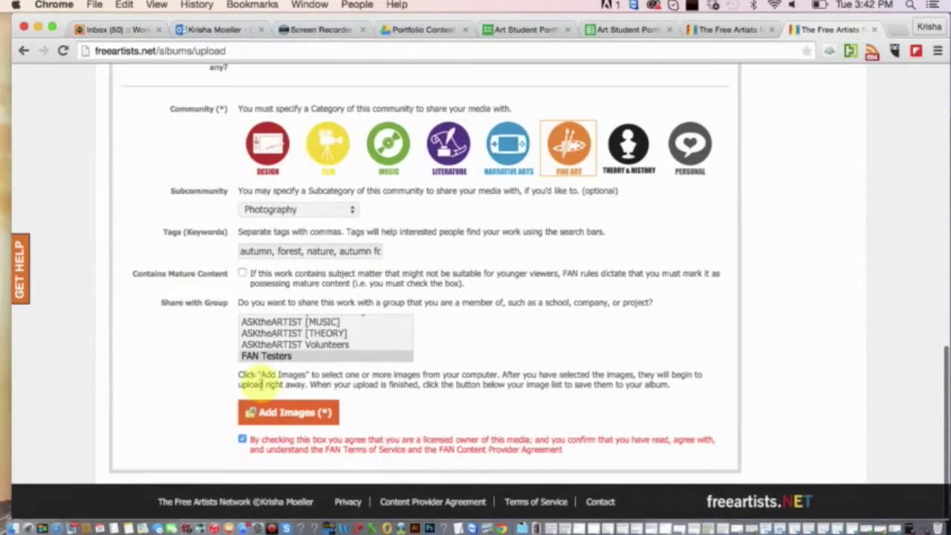
Choose the autumn forest JPG from the Desktop for upload.
click(299, 419)
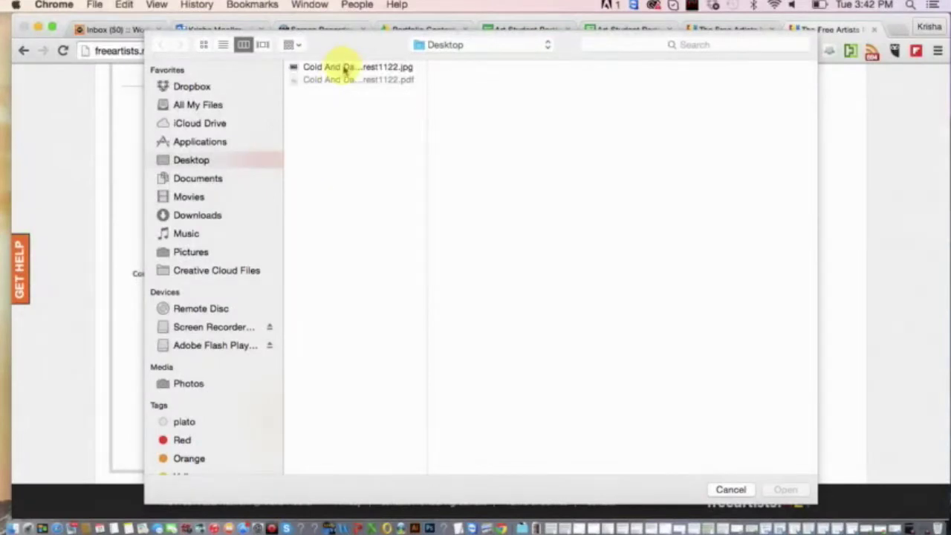
click(344, 69)
click(792, 489)
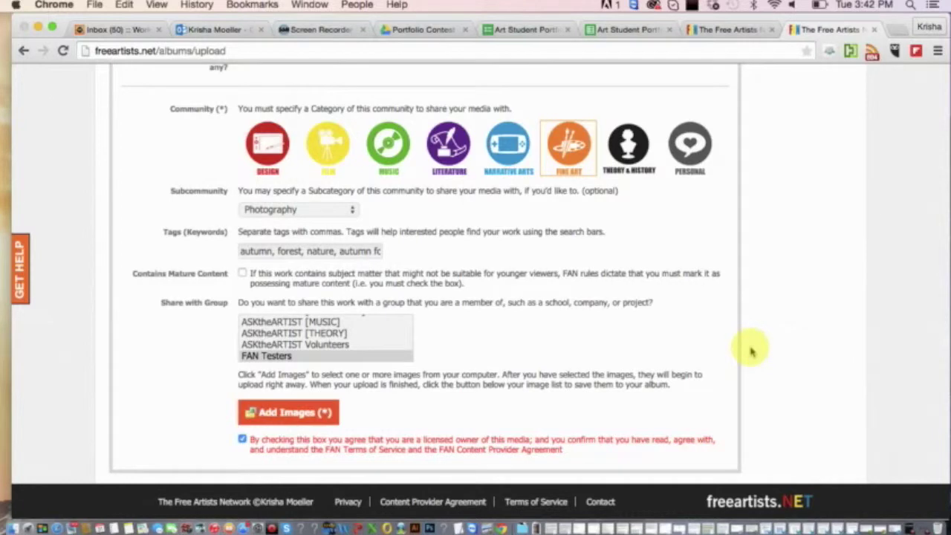
scroll(751, 351, down, 3)
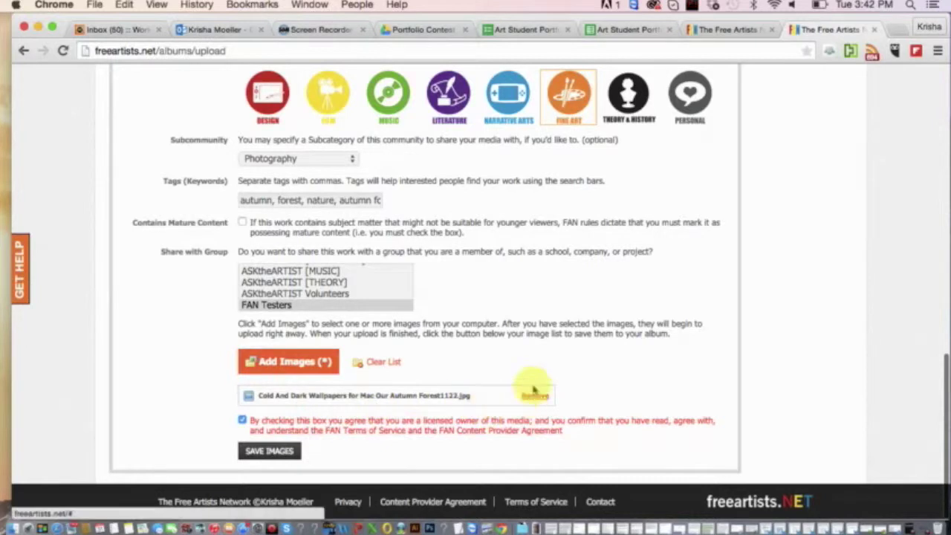
Save the uploaded image into the Nature album to reach its details form.
click(269, 451)
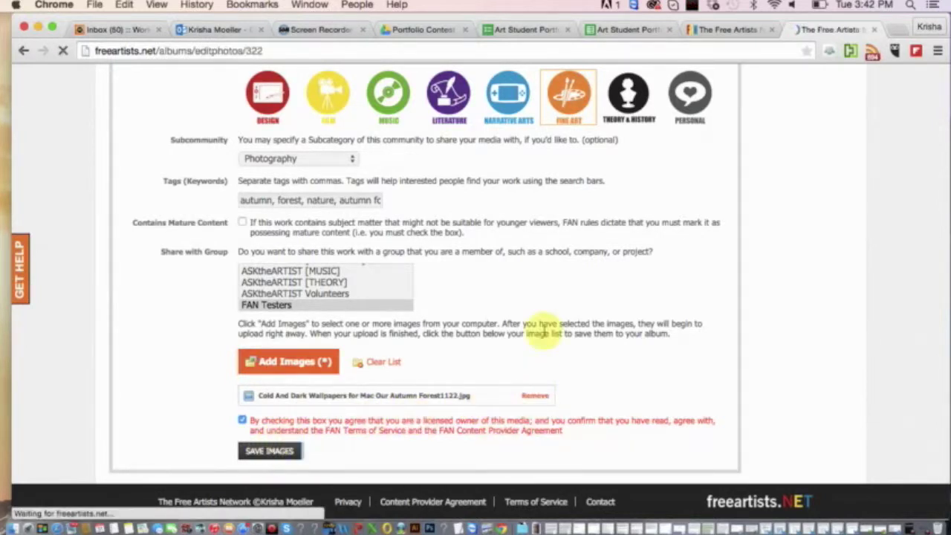
scroll(545, 332, down, 10)
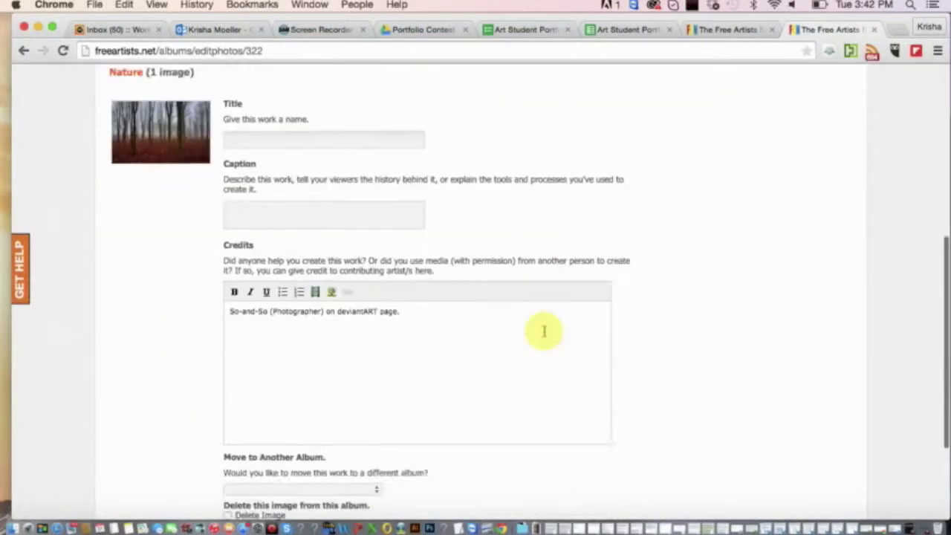
scroll(545, 332, up, 10)
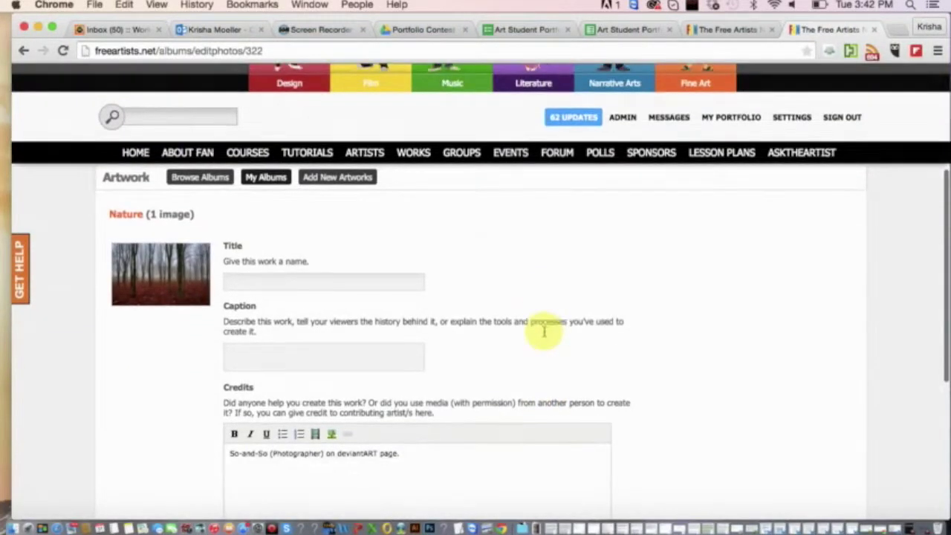
scroll(545, 332, down, 10)
scroll(544, 331, up, 5)
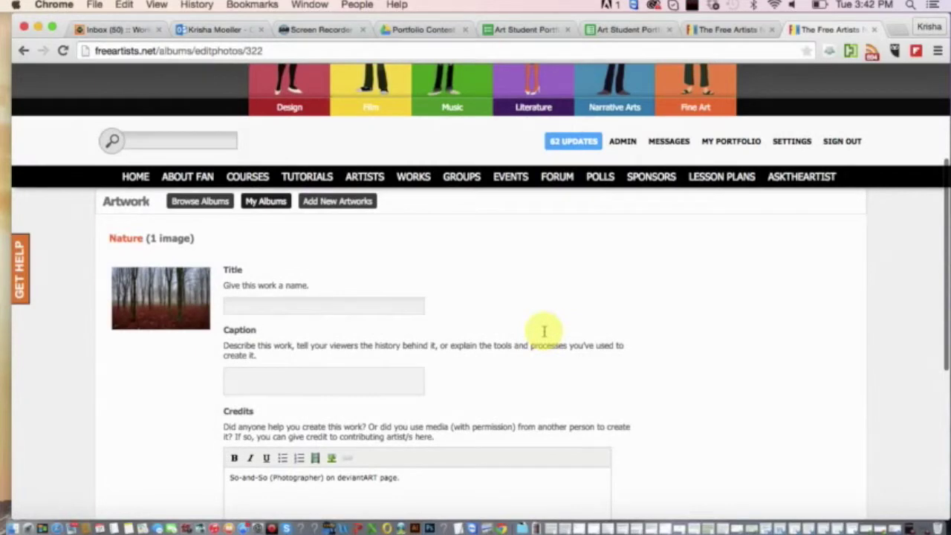
scroll(545, 331, down, 2)
scroll(545, 332, down, 5)
scroll(545, 331, up, 5)
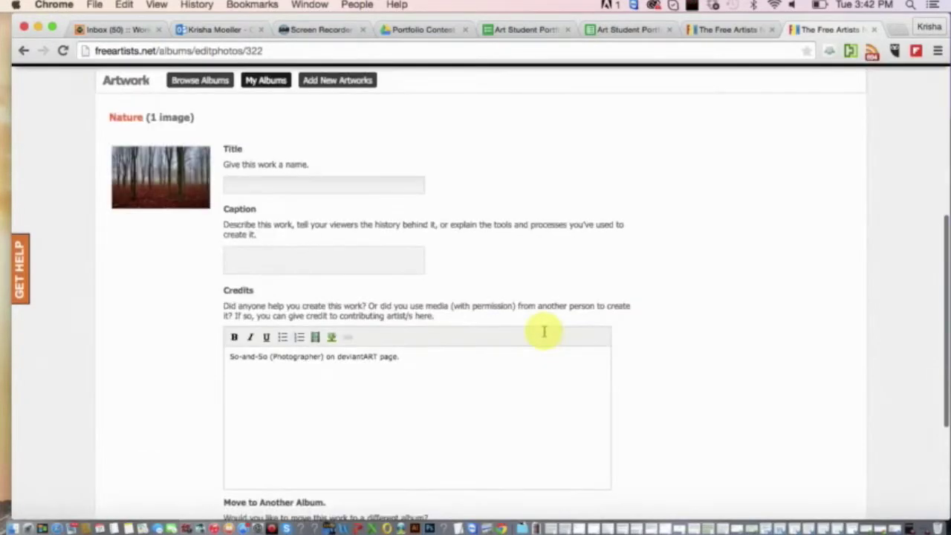
scroll(228, 272, down, 5)
scroll(227, 272, up, 1)
scroll(228, 277, up, 3)
Title the artwork 'Autumn Wonderland'.
click(268, 233)
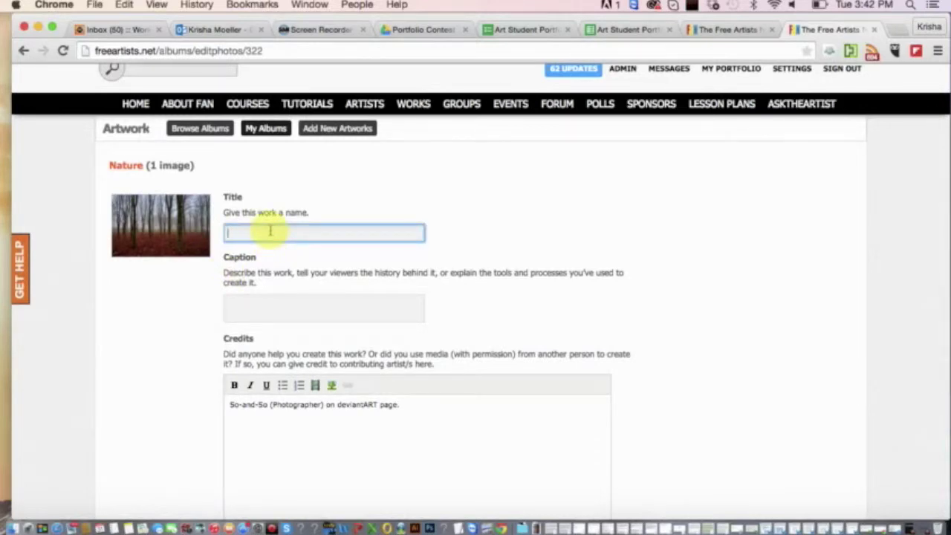
scroll(270, 231, down, 3)
scroll(270, 229, up, 3)
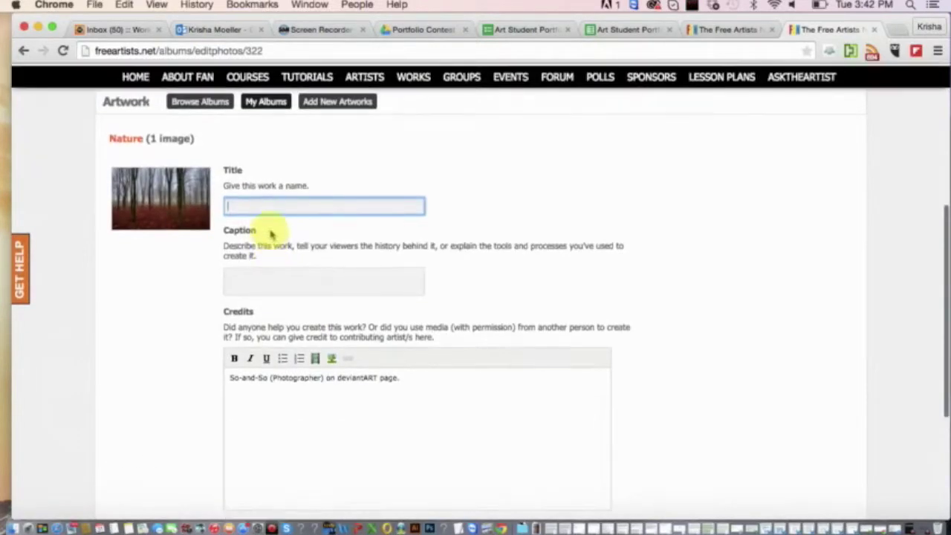
scroll(271, 223, up, 1)
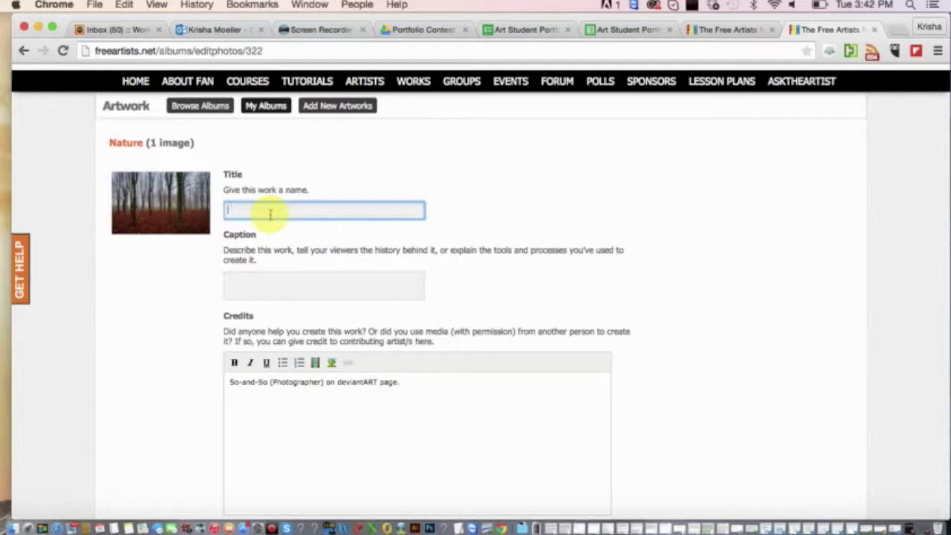
text(Autumn Wooderland)
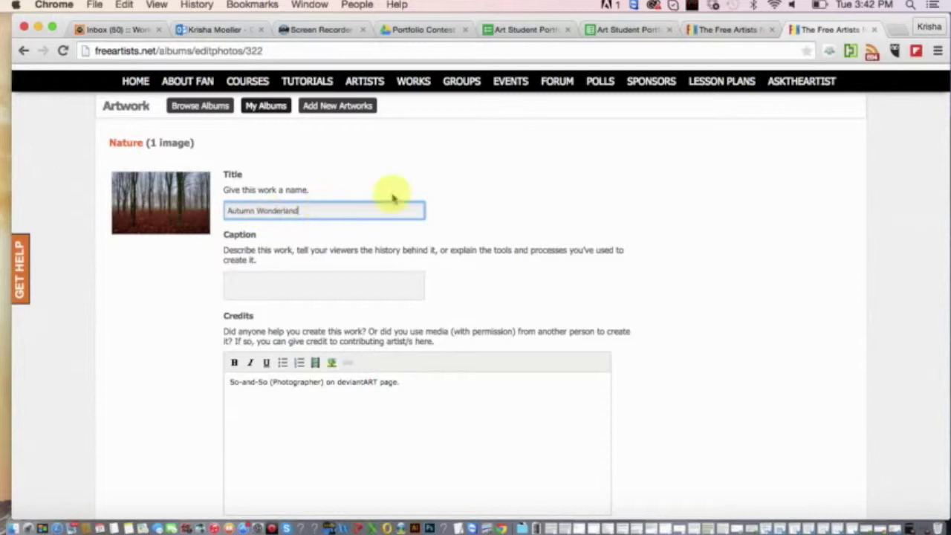
Caption it 'I took this photograph when I was out camping. I used a iPhone camera.'.
click(279, 276)
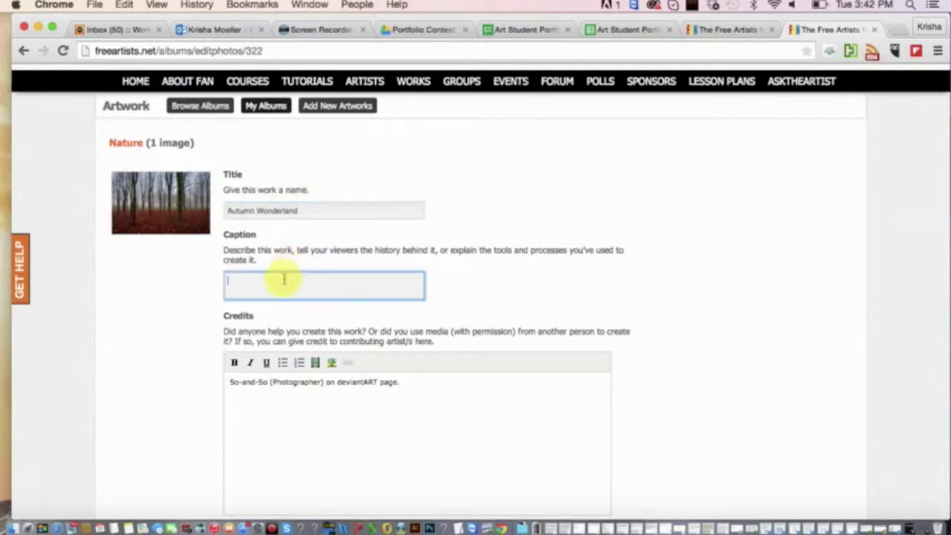
scroll(301, 275, down, 3)
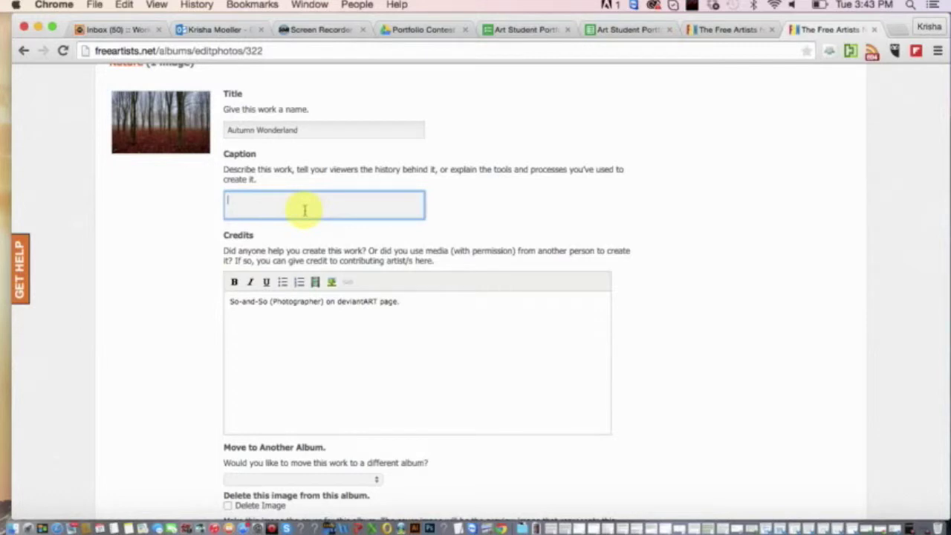
text(I took this photograph wh)
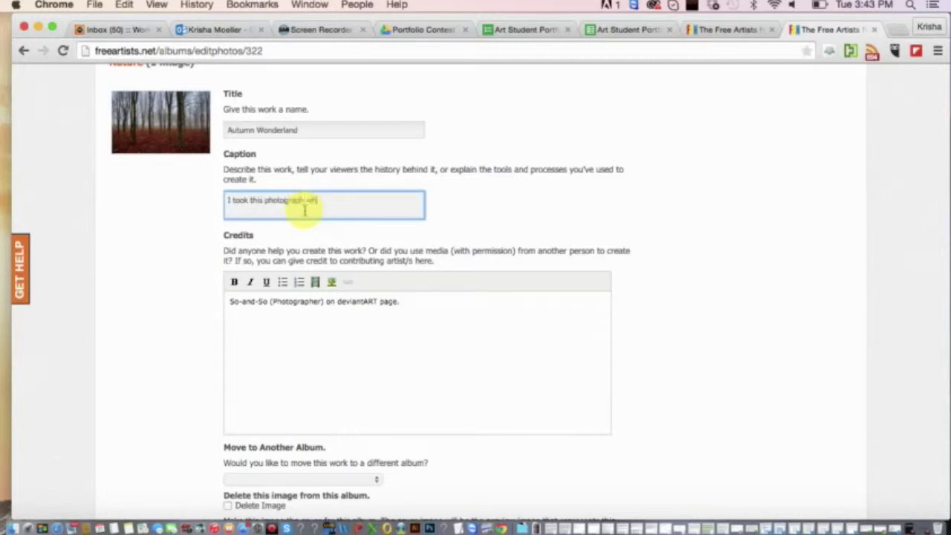
text(en I was out camping. I use)
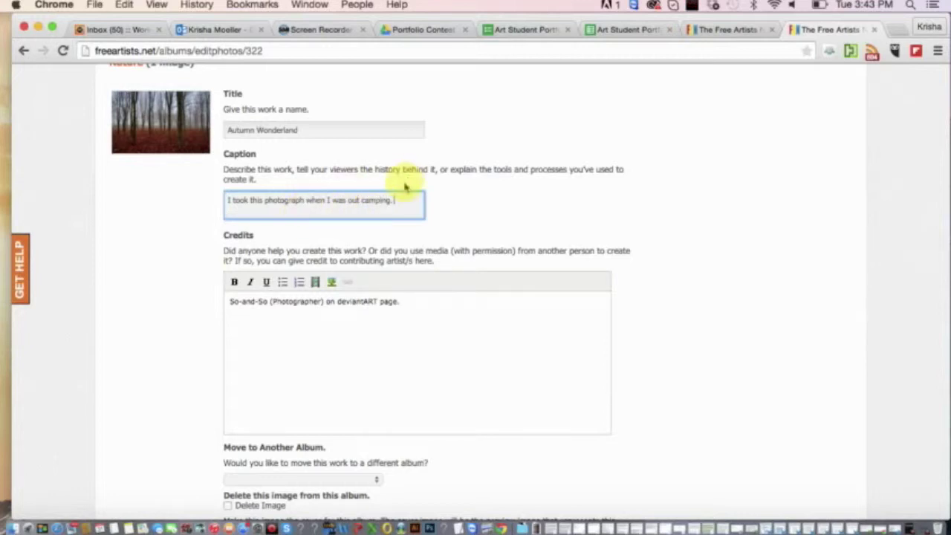
text(d a iPhone camera.)
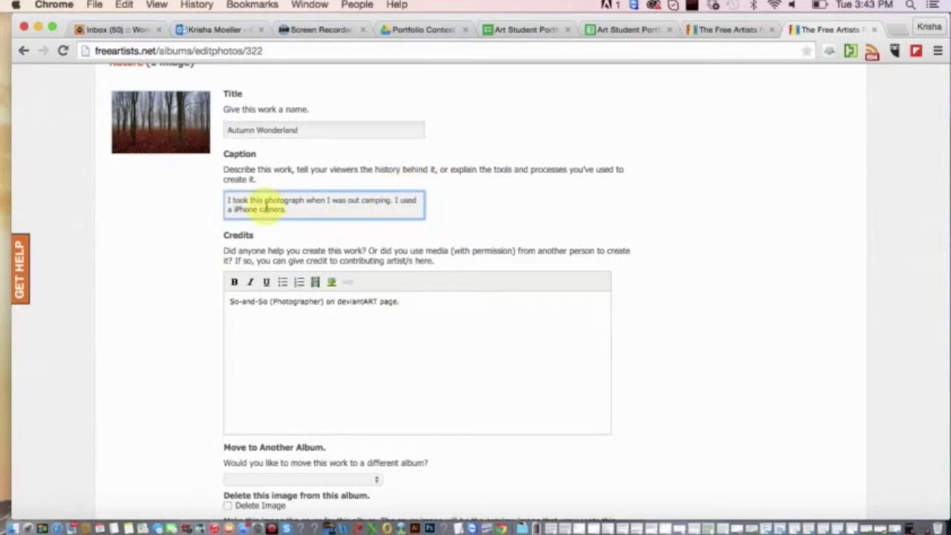
Select and review the credits line in the artwork form, leaving it unchanged.
scroll(267, 201, down, 2)
click(304, 272)
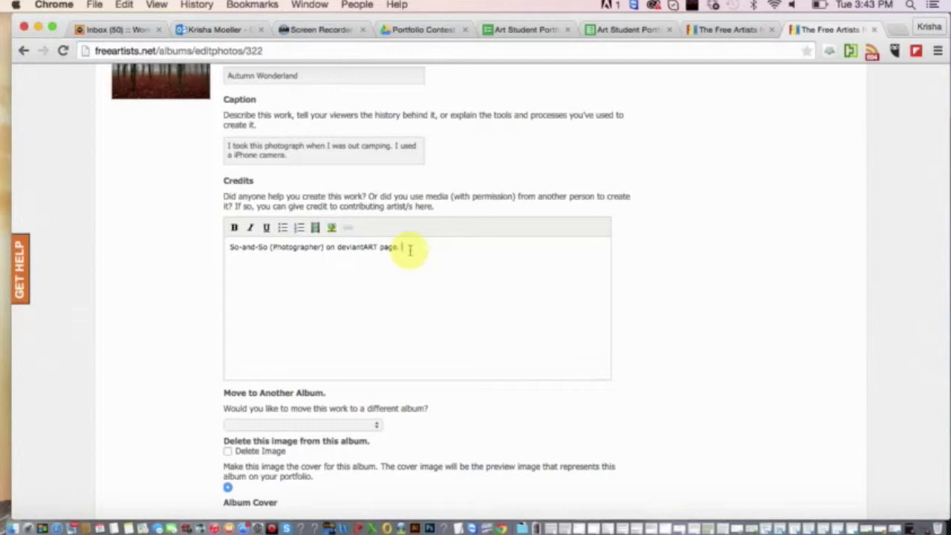
drag(408, 249, 248, 231)
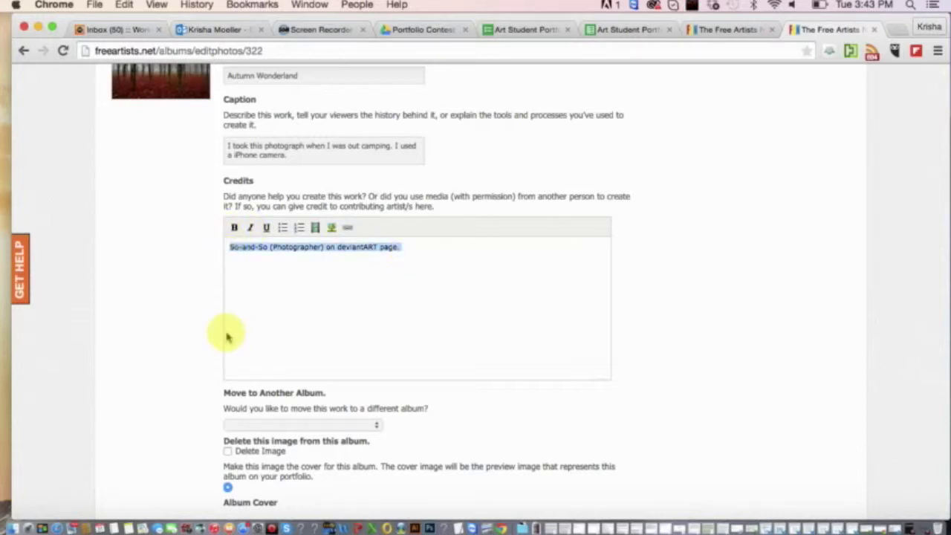
scroll(227, 334, down, 3)
scroll(227, 334, up, 5)
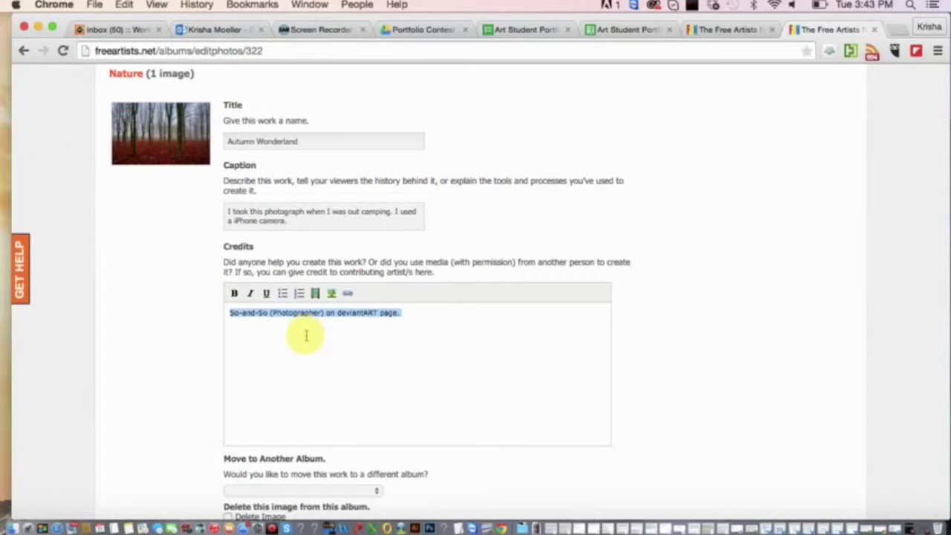
scroll(305, 336, down, 4)
scroll(305, 336, up, 3)
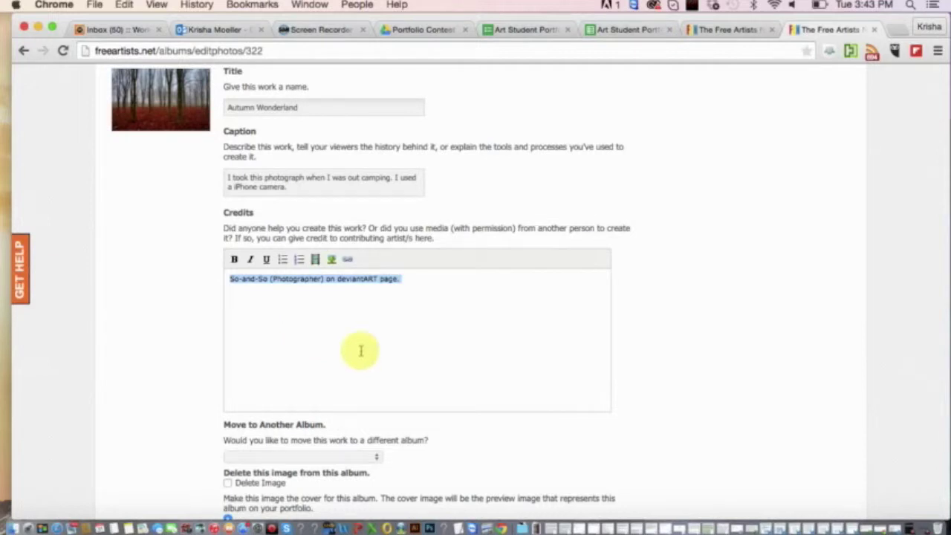
scroll(178, 223, up, 1)
scroll(179, 223, up, 2)
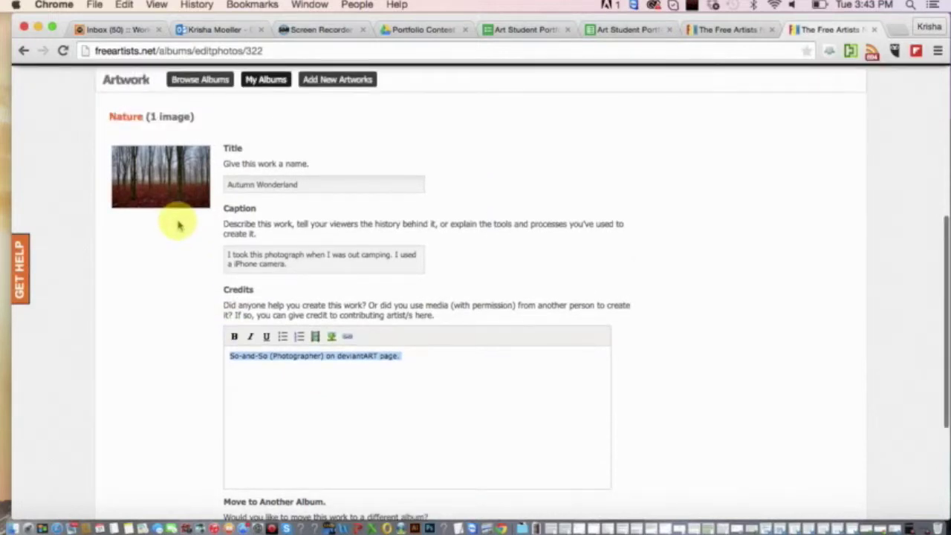
scroll(170, 248, down, 2)
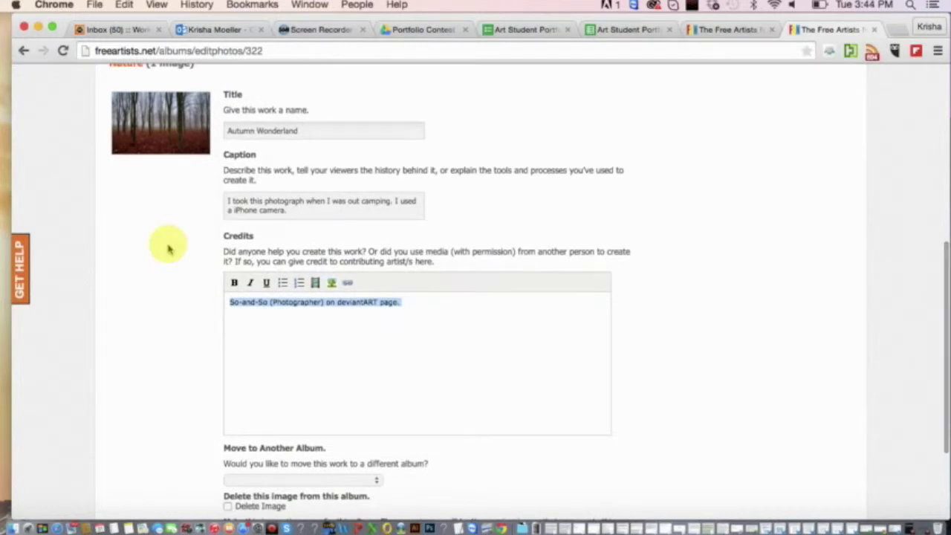
scroll(170, 248, up, 1)
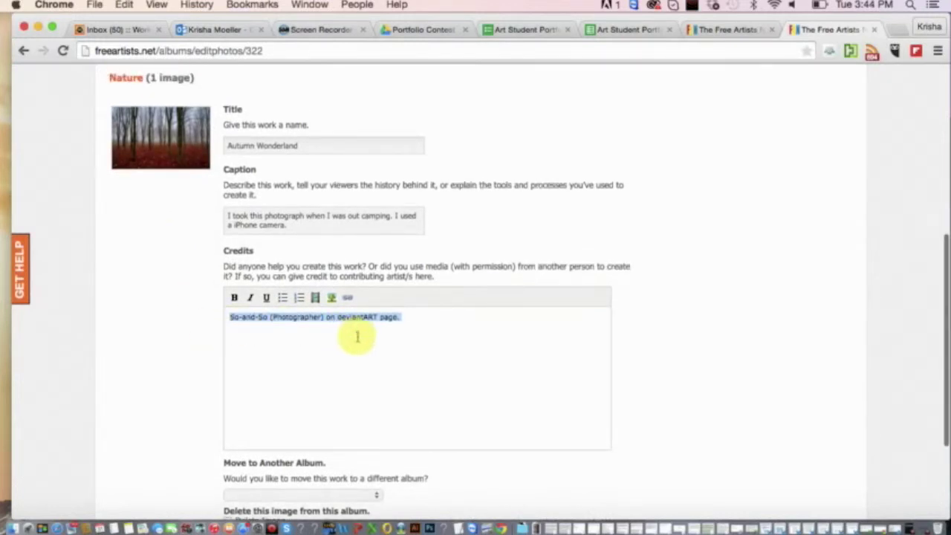
click(413, 330)
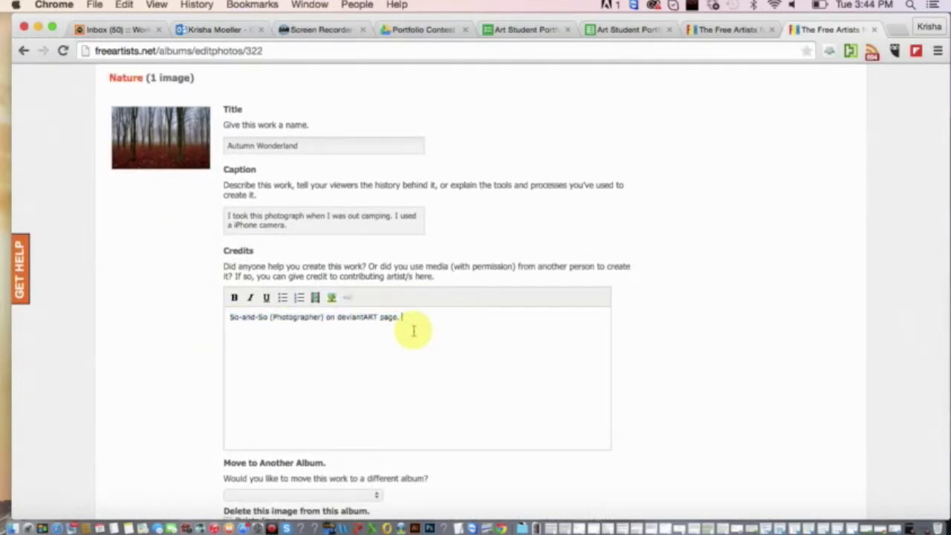
scroll(413, 329, down, 5)
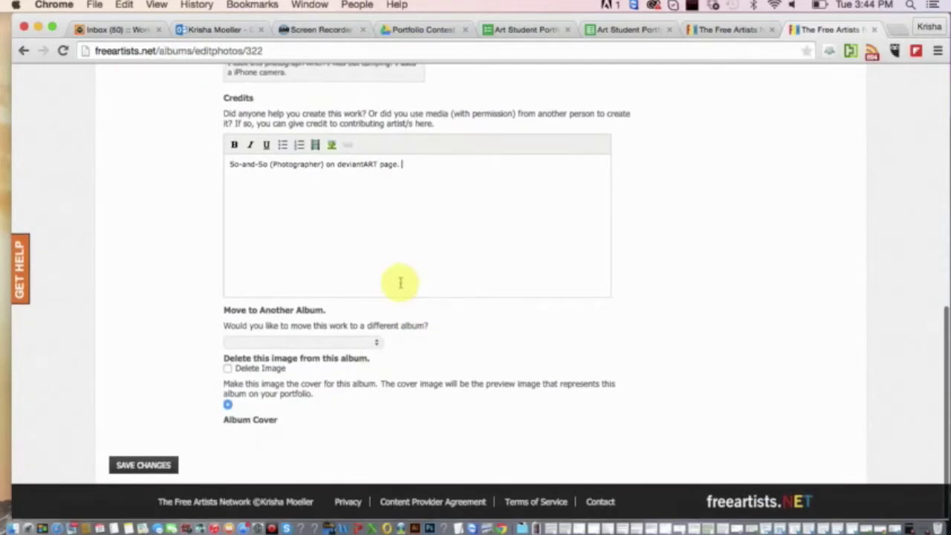
scroll(400, 282, up, 6)
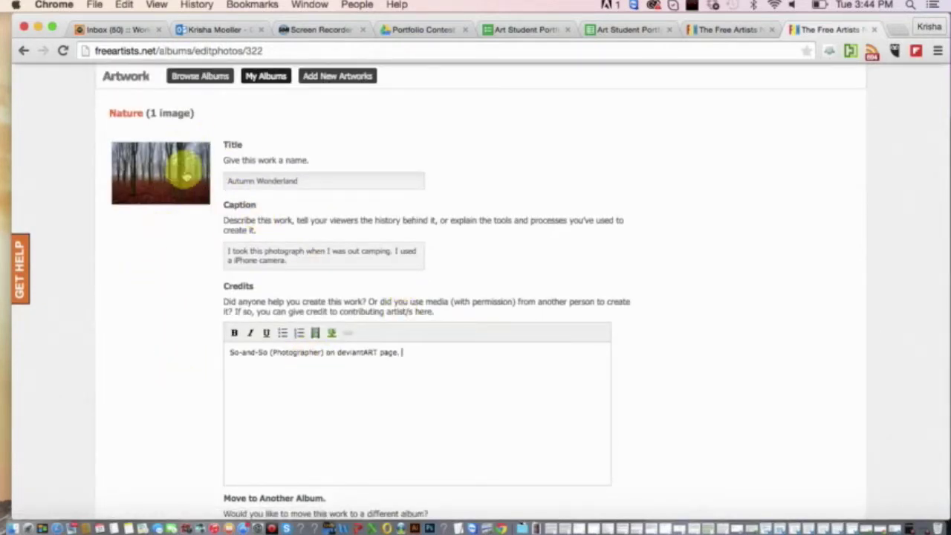
scroll(187, 387, down, 4)
scroll(189, 390, up, 1)
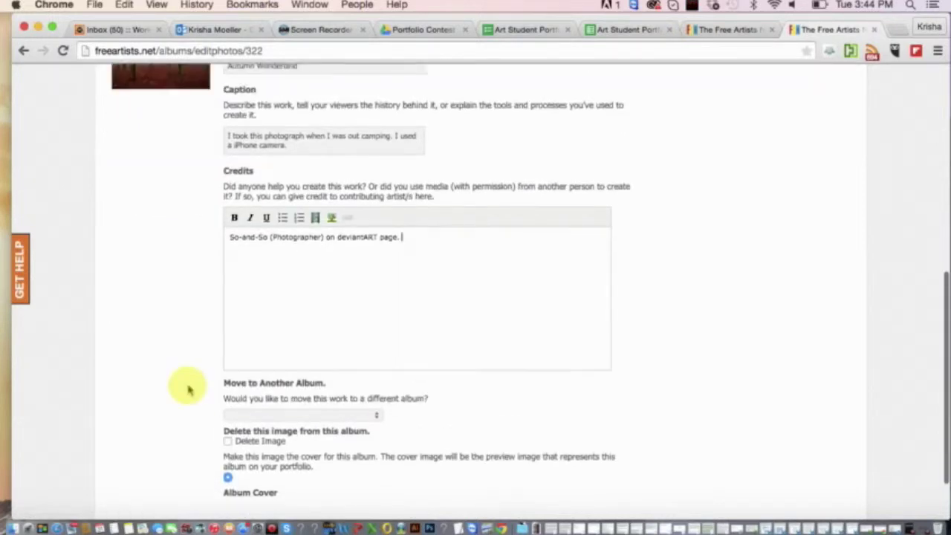
scroll(189, 390, up, 1)
drag(415, 257, 213, 244)
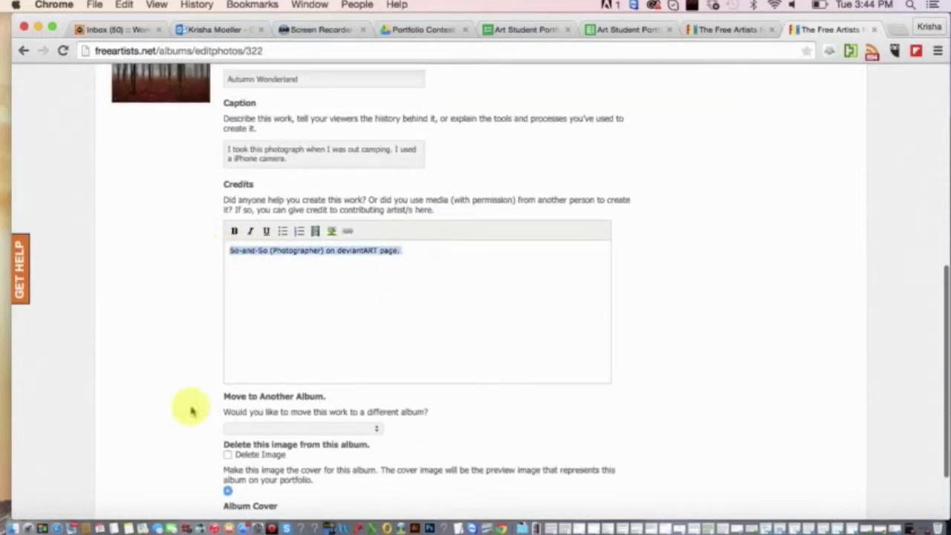
scroll(191, 411, down, 3)
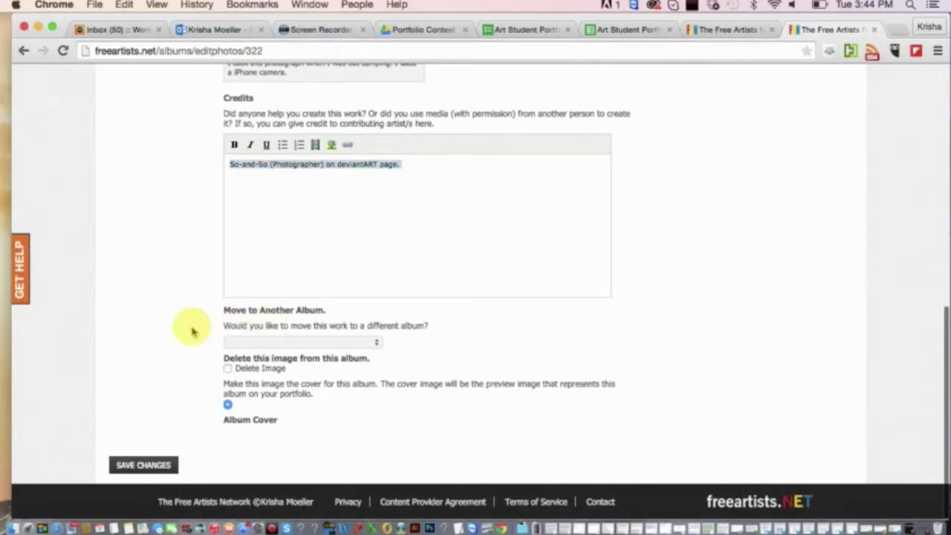
Keep the artwork in its current album and mark it as the album cover.
click(253, 343)
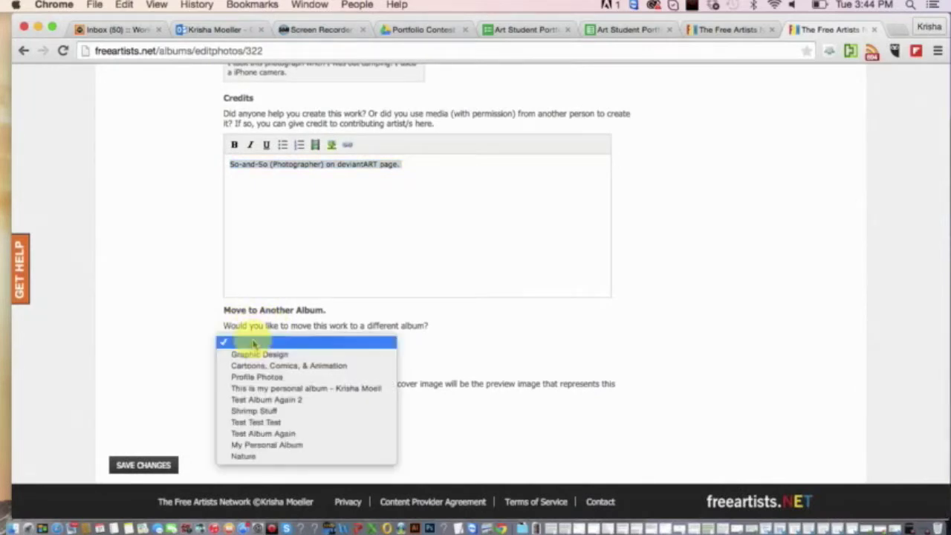
click(252, 343)
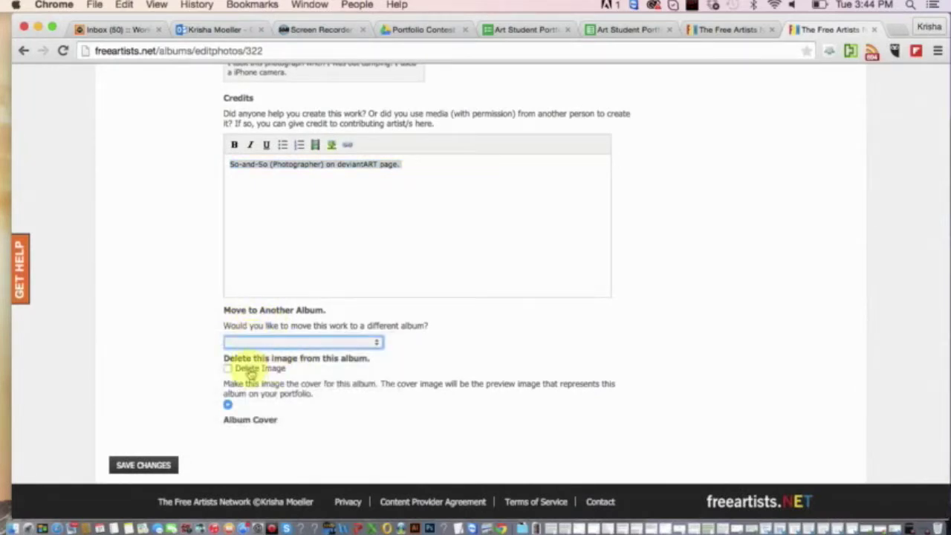
click(227, 405)
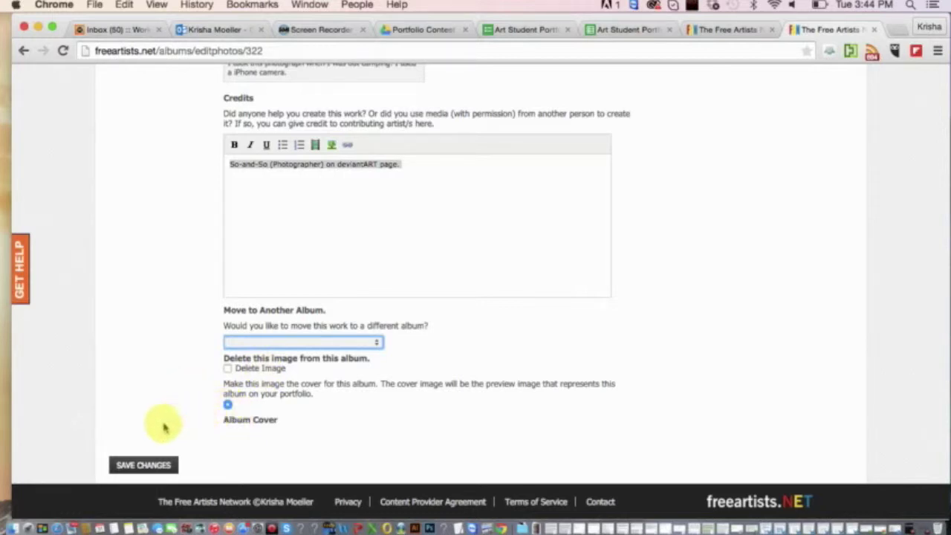
Save the artwork's title, caption and cover setting, then return to the Nature album page.
click(151, 466)
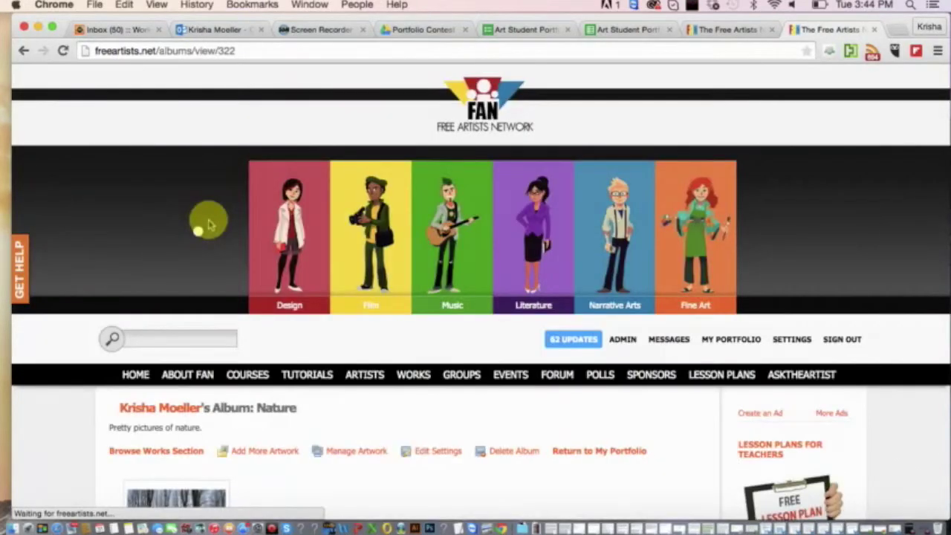
scroll(223, 335, down, 5)
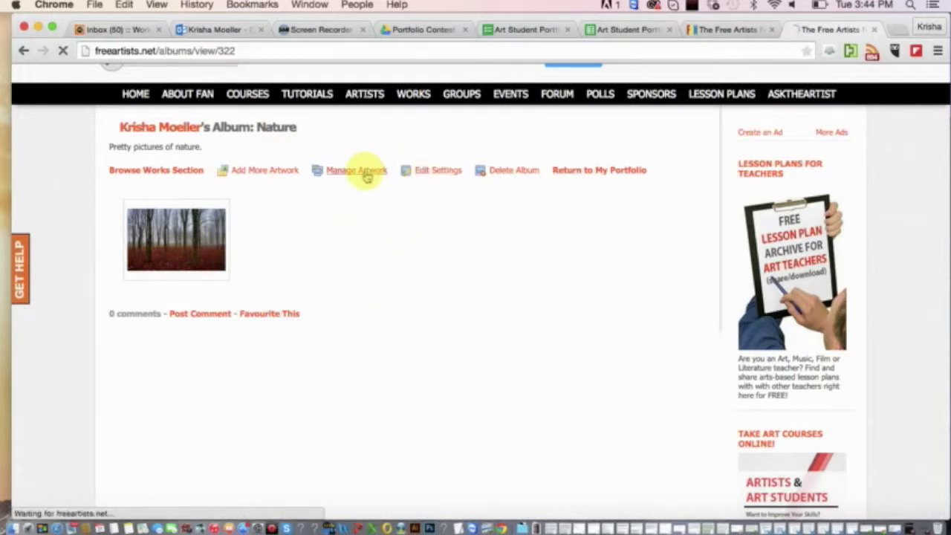
scroll(281, 362, down, 3)
scroll(281, 362, down, 10)
scroll(275, 365, up, 8)
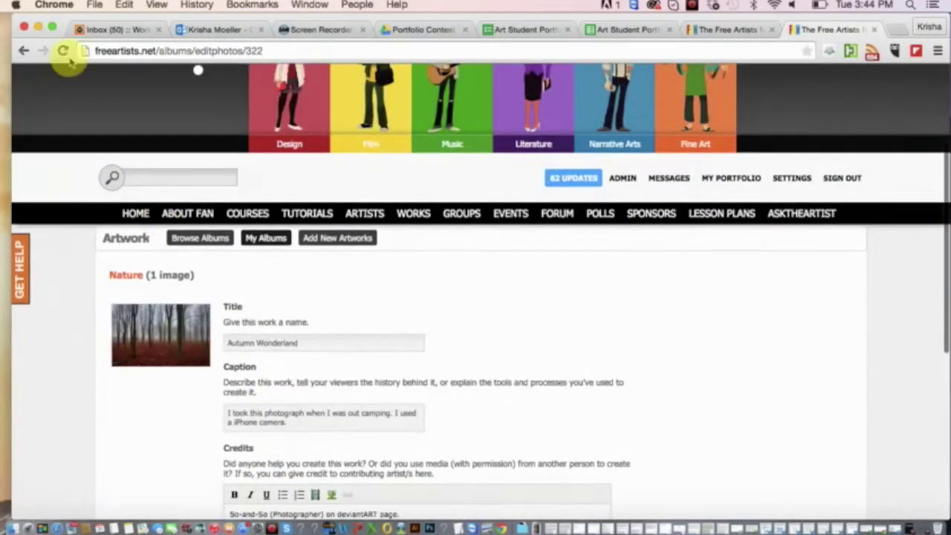
click(25, 51)
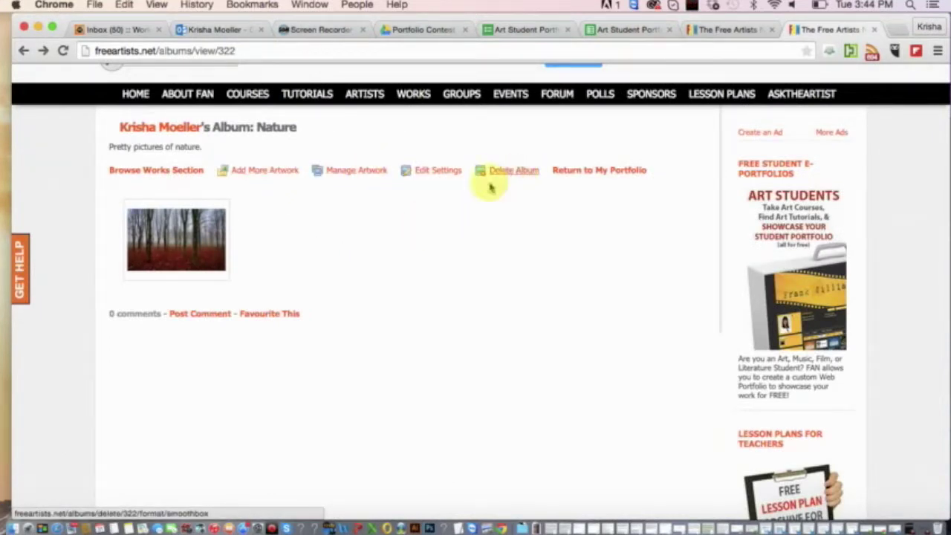
click(439, 173)
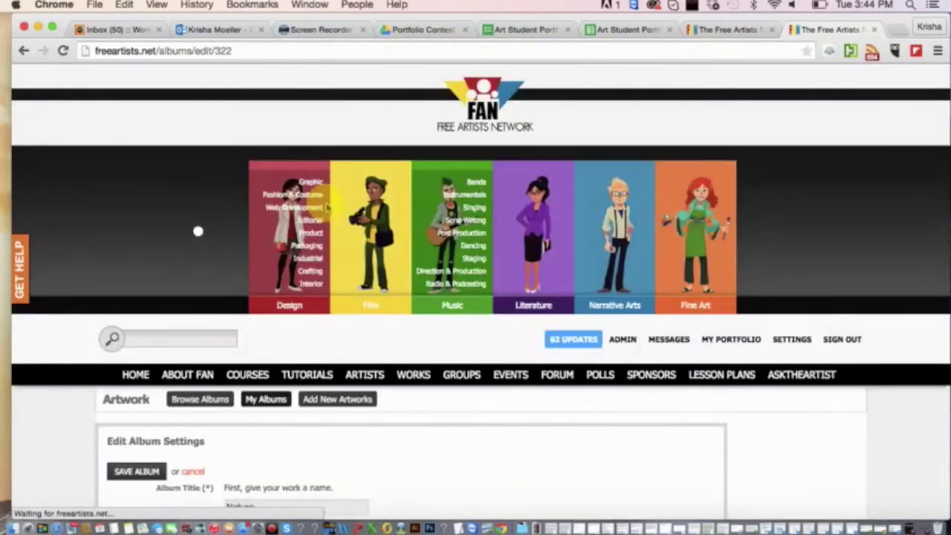
scroll(315, 329, down, 5)
scroll(315, 329, down, 5)
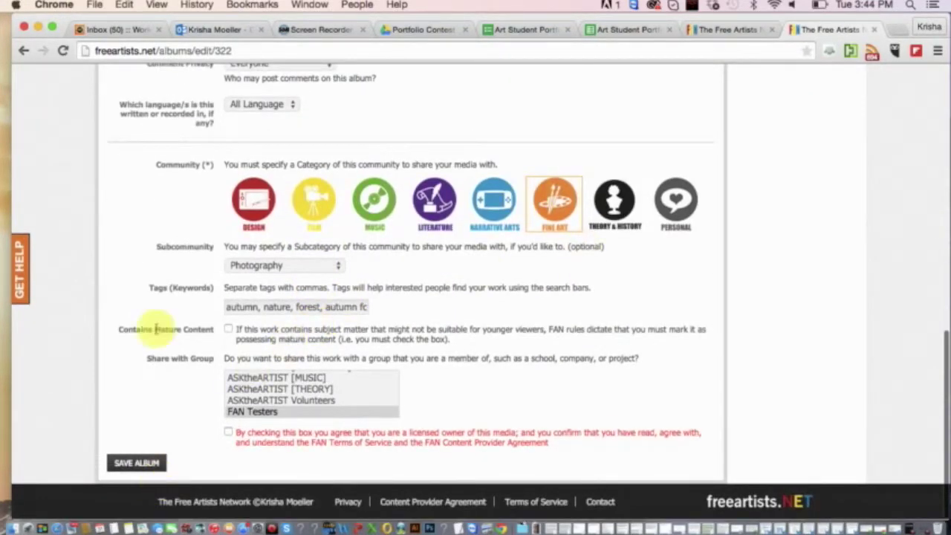
scroll(229, 255, up, 5)
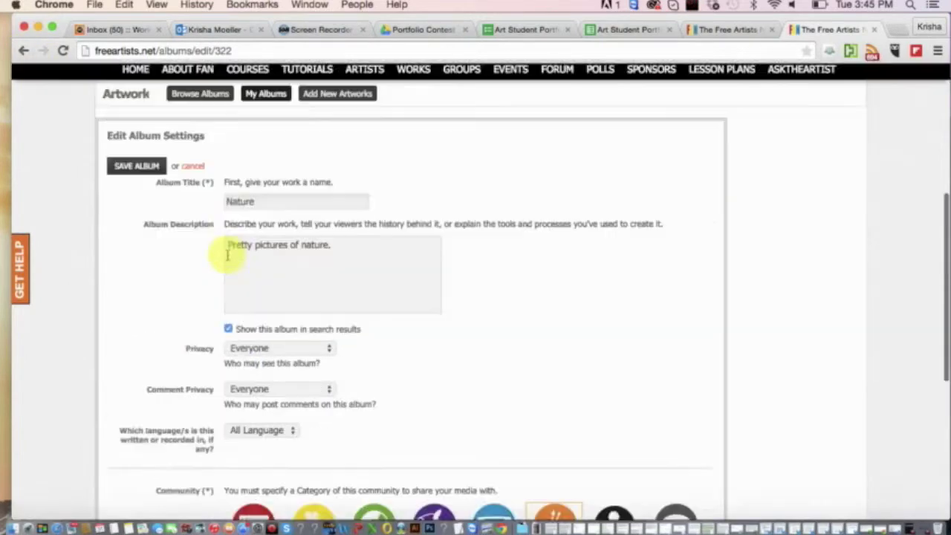
scroll(230, 251, down, 5)
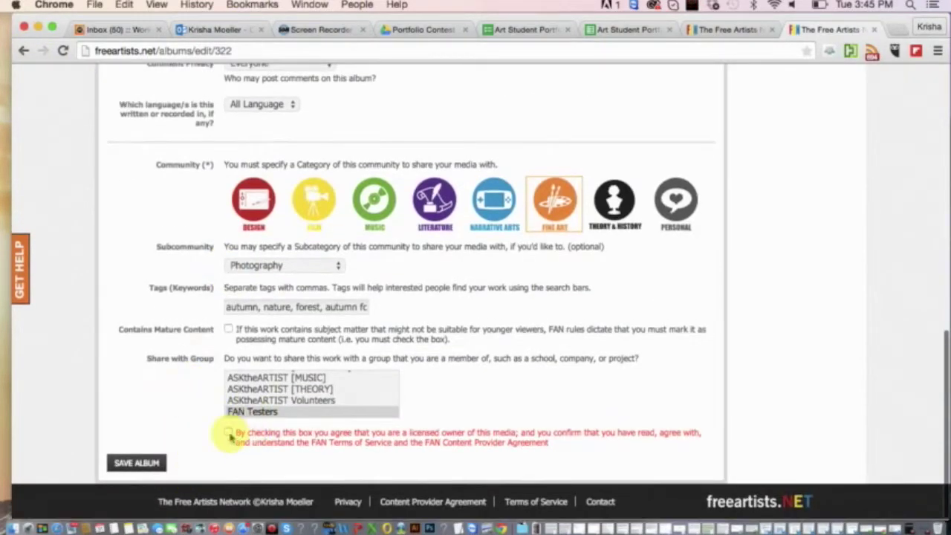
scroll(139, 409, up, 10)
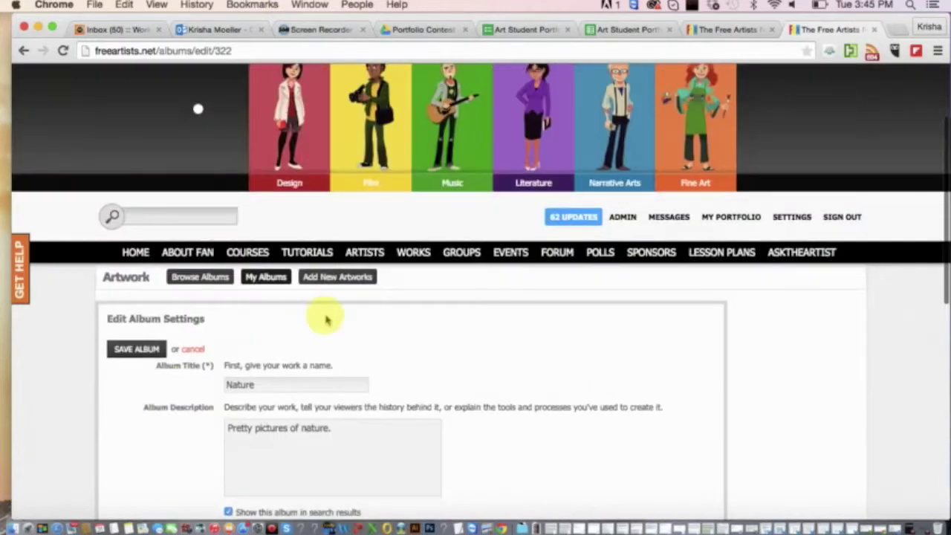
scroll(197, 305, down, 10)
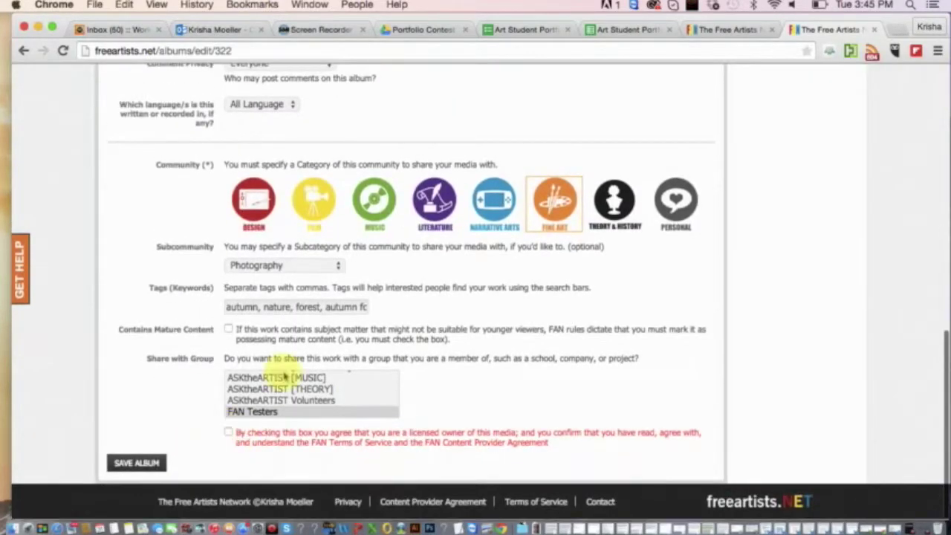
scroll(179, 357, up, 10)
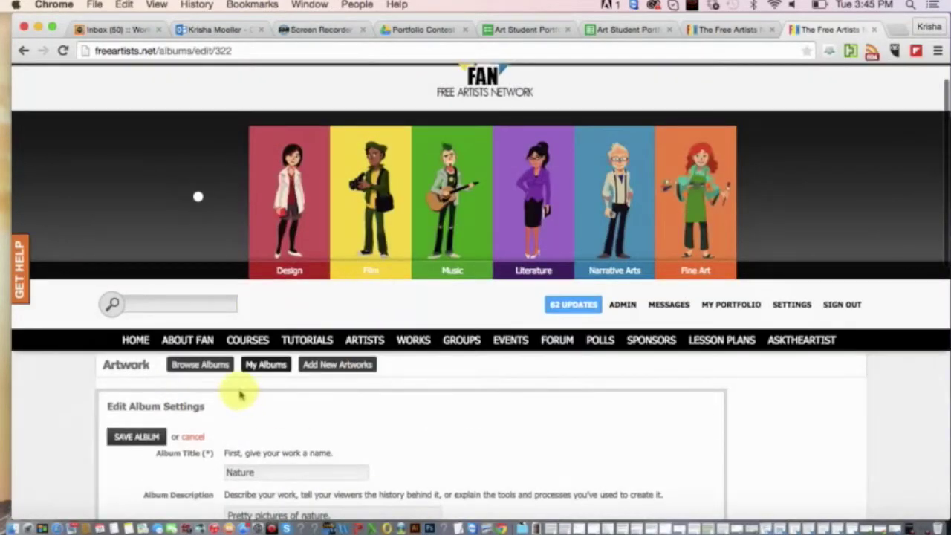
Cancel the album settings without saving and browse the artist's portfolio page.
click(186, 436)
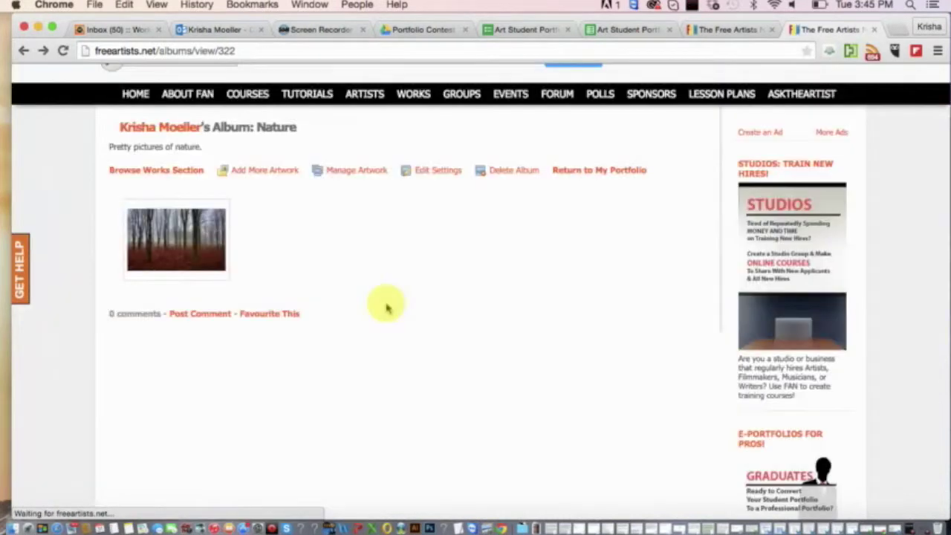
click(607, 171)
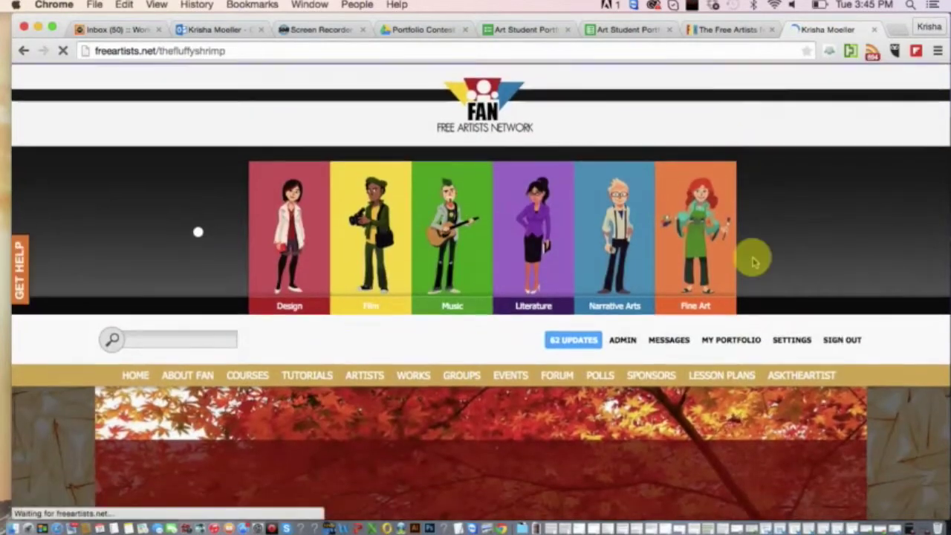
scroll(732, 340, down, 12)
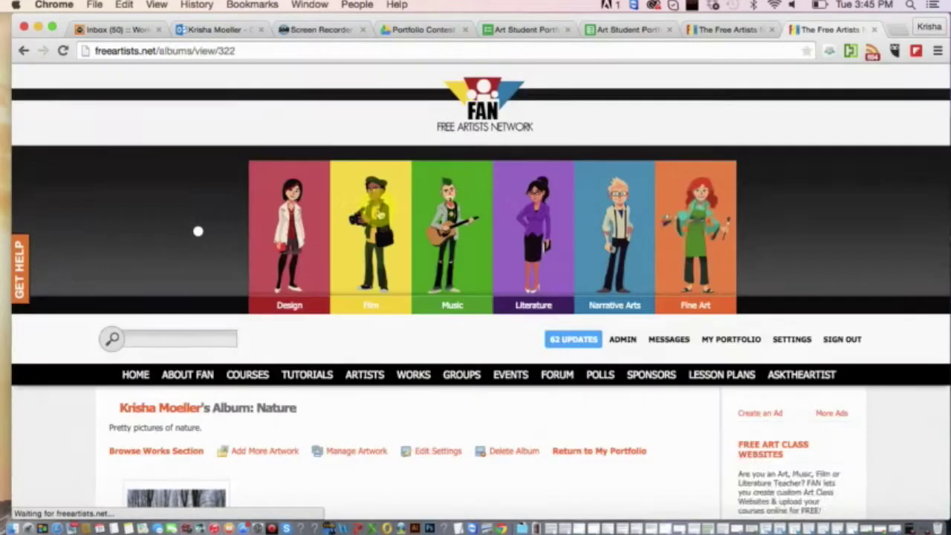
scroll(350, 370, down, 4)
scroll(349, 369, up, 3)
scroll(349, 368, up, 2)
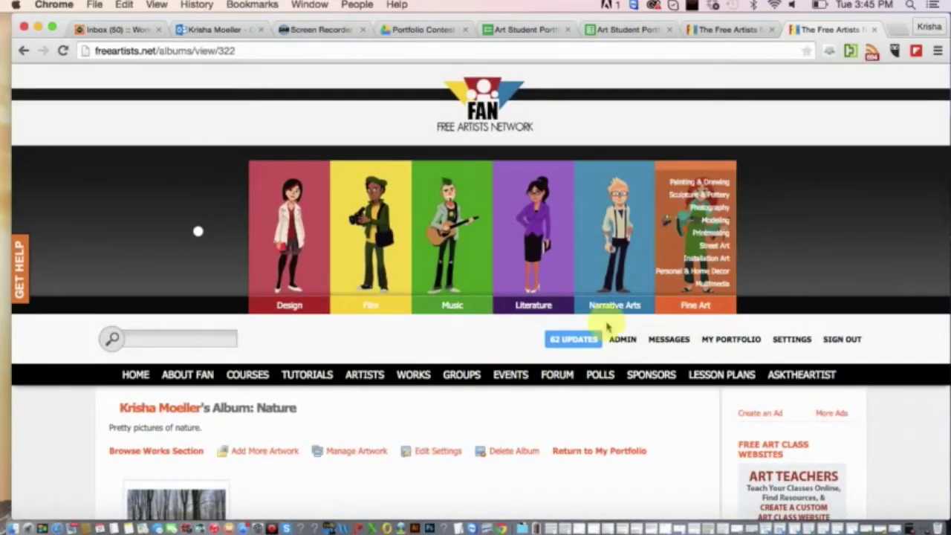
scroll(603, 327, down, 5)
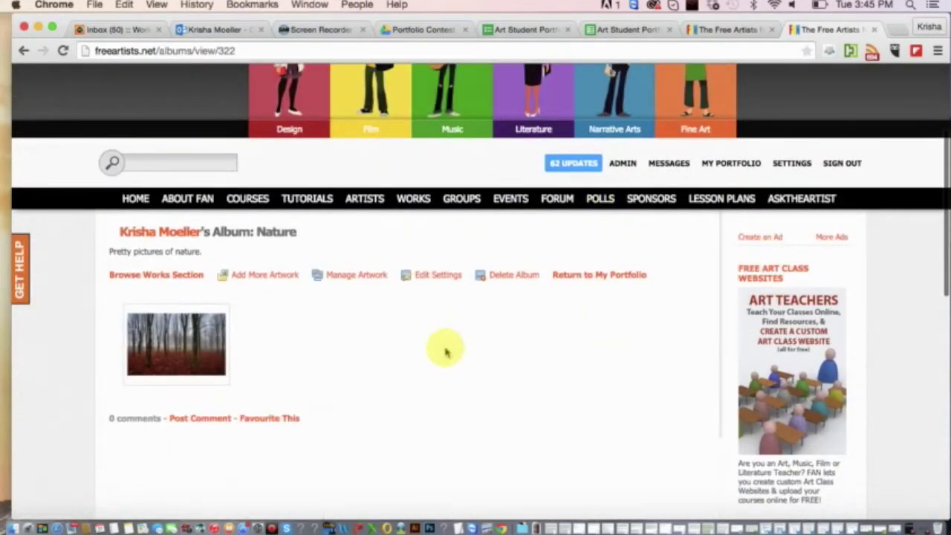
scroll(369, 416, down, 3)
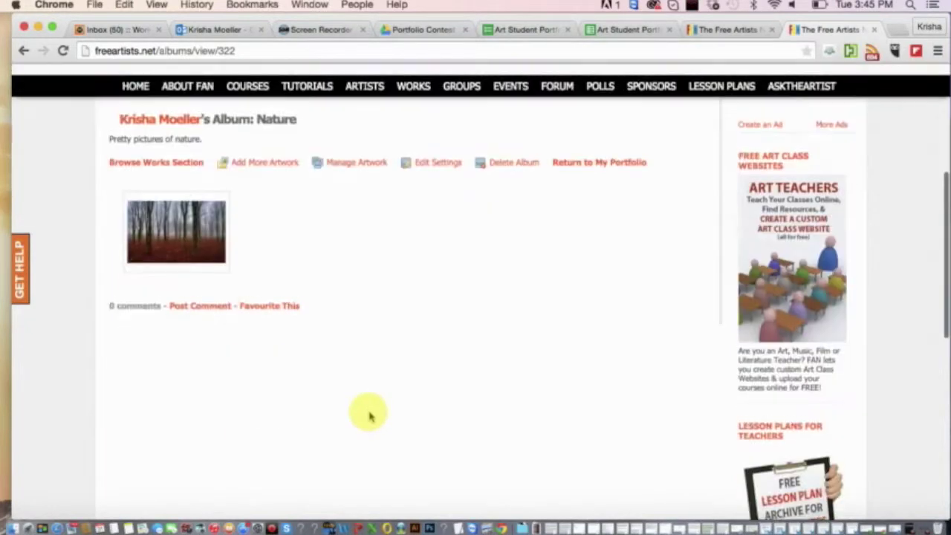
scroll(370, 415, down, 5)
scroll(370, 415, up, 12)
scroll(369, 409, down, 3)
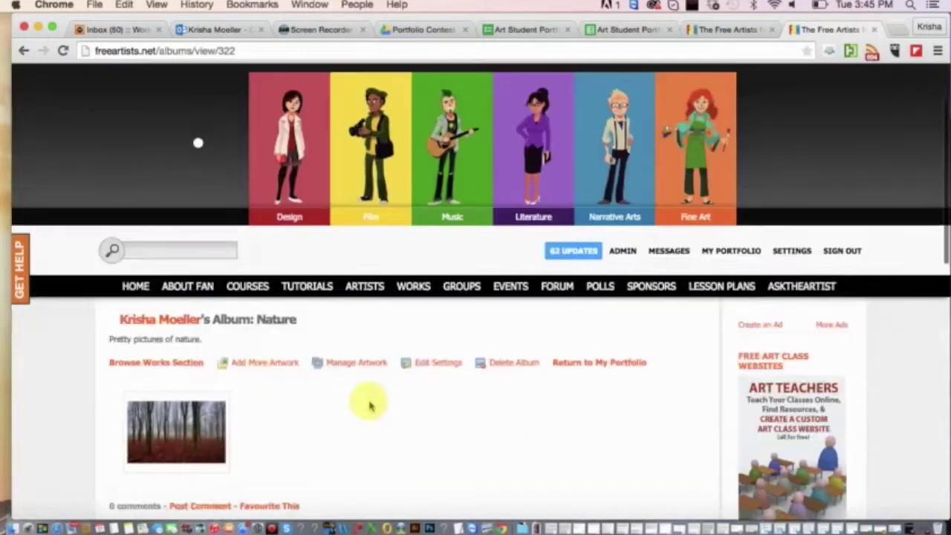
click(186, 308)
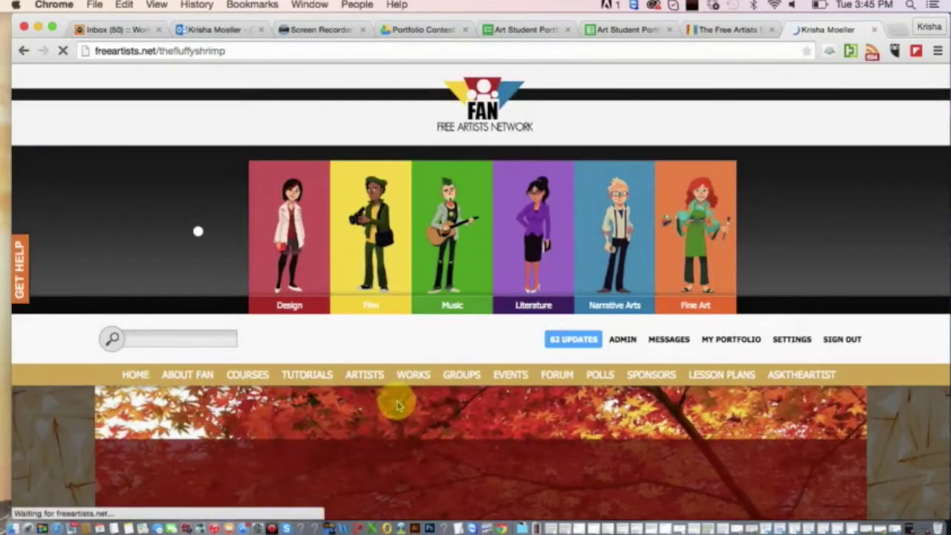
scroll(398, 405, down, 5)
scroll(397, 405, up, 5)
click(180, 52)
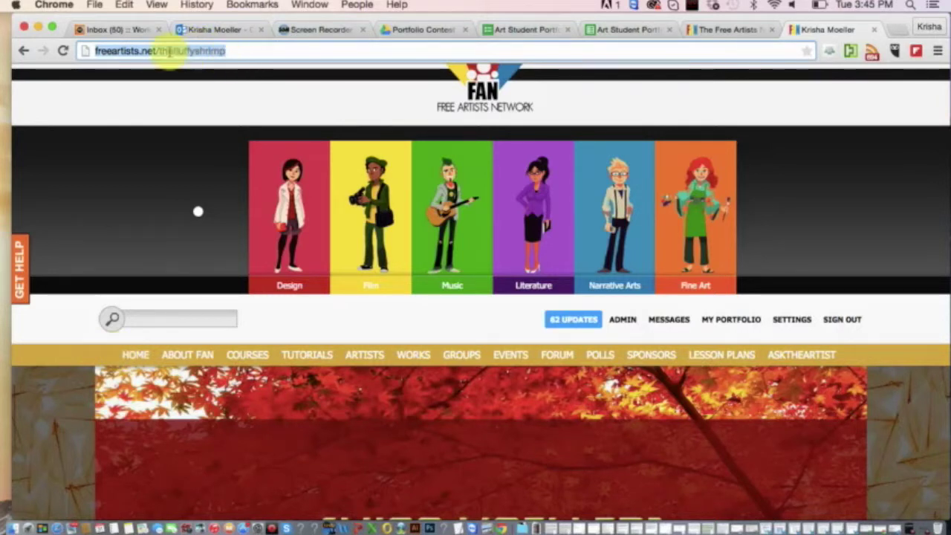
scroll(202, 272, down, 6)
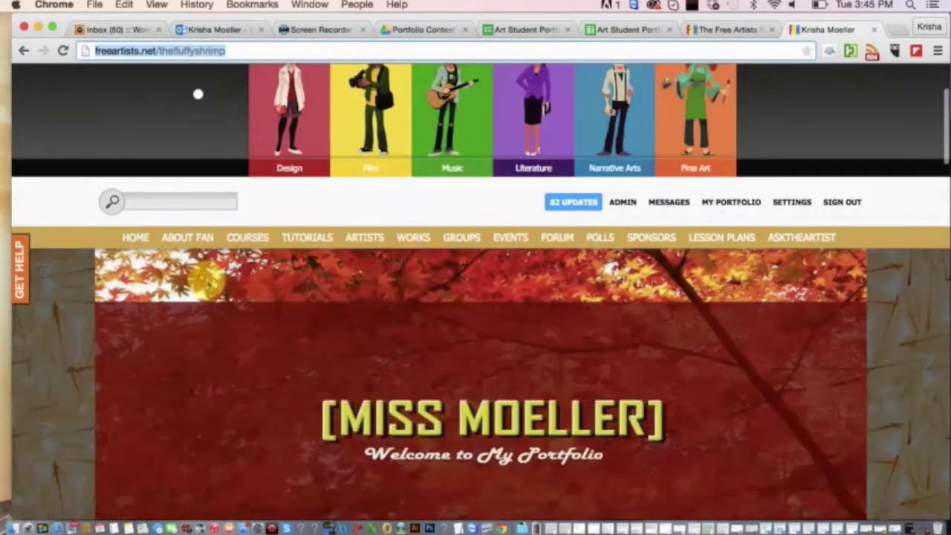
scroll(371, 364, down, 4)
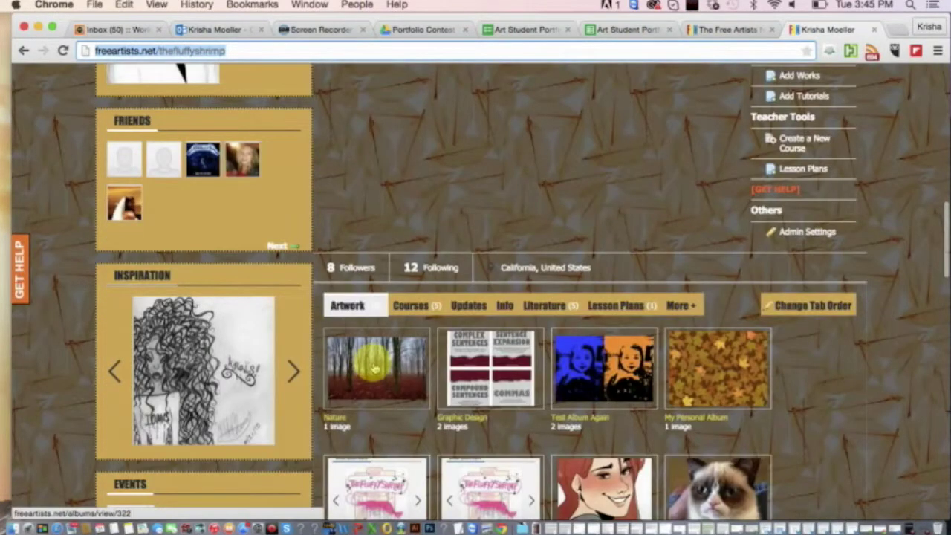
click(381, 364)
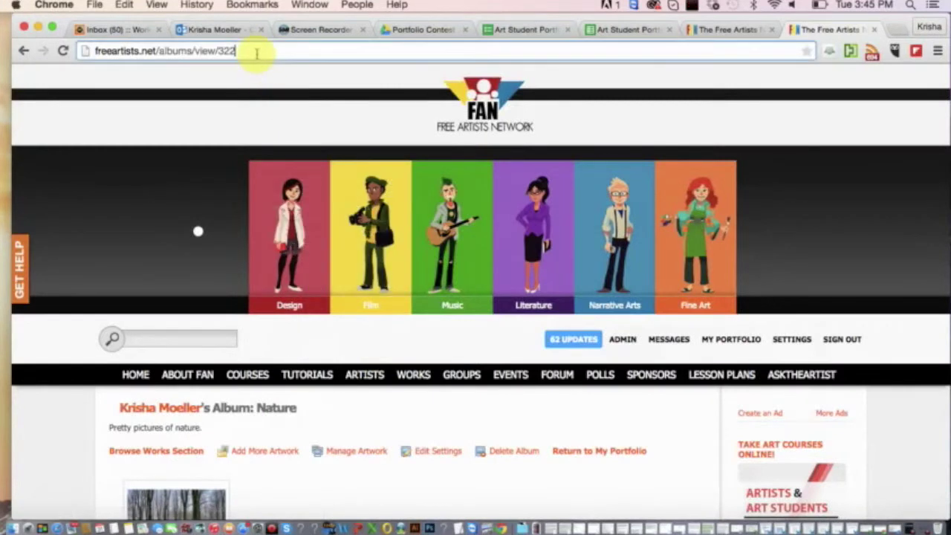
Select the album number 322 in the Nature album's web address and scroll the page.
click(257, 53)
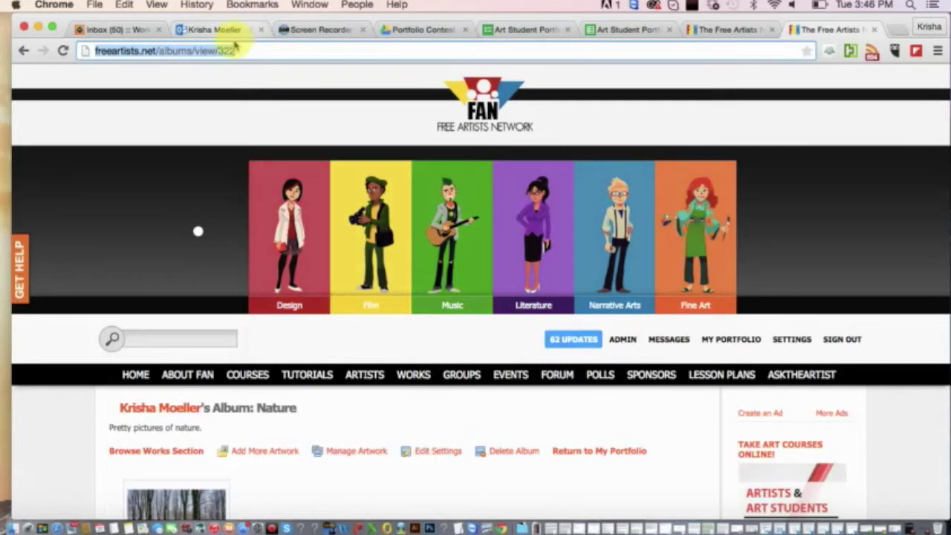
double_click(227, 51)
scroll(240, 227, down, 5)
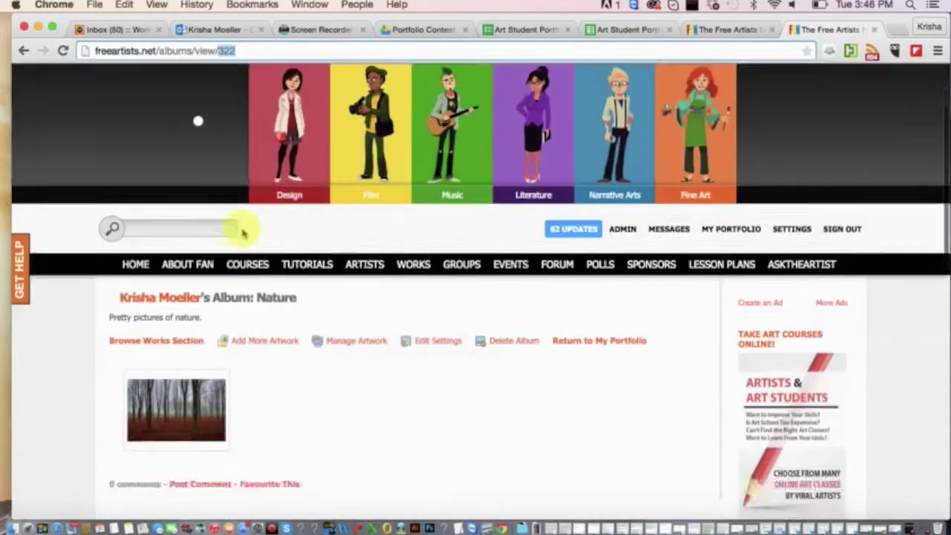
scroll(242, 233, down, 5)
scroll(241, 233, up, 6)
scroll(242, 233, down, 2)
scroll(237, 260, down, 4)
scroll(238, 276, up, 6)
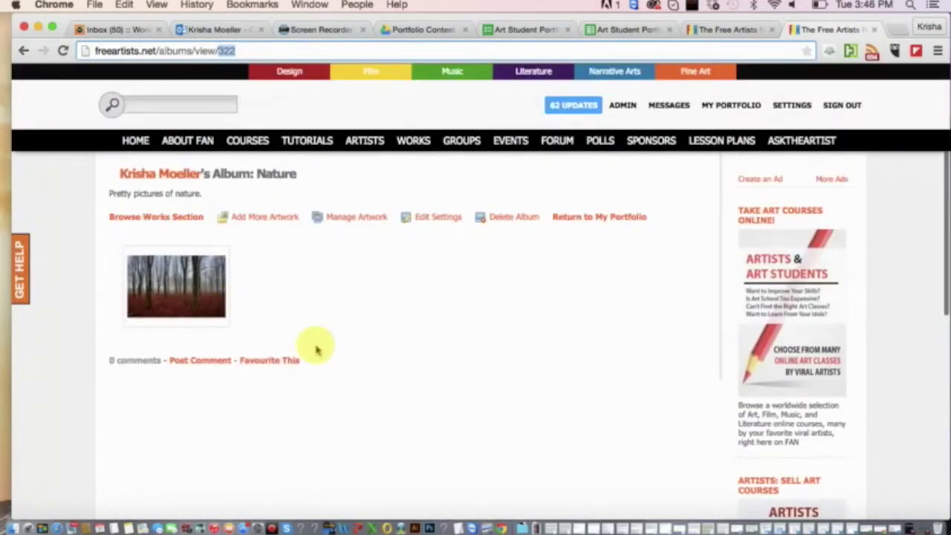
scroll(315, 347, down, 2)
scroll(316, 347, down, 5)
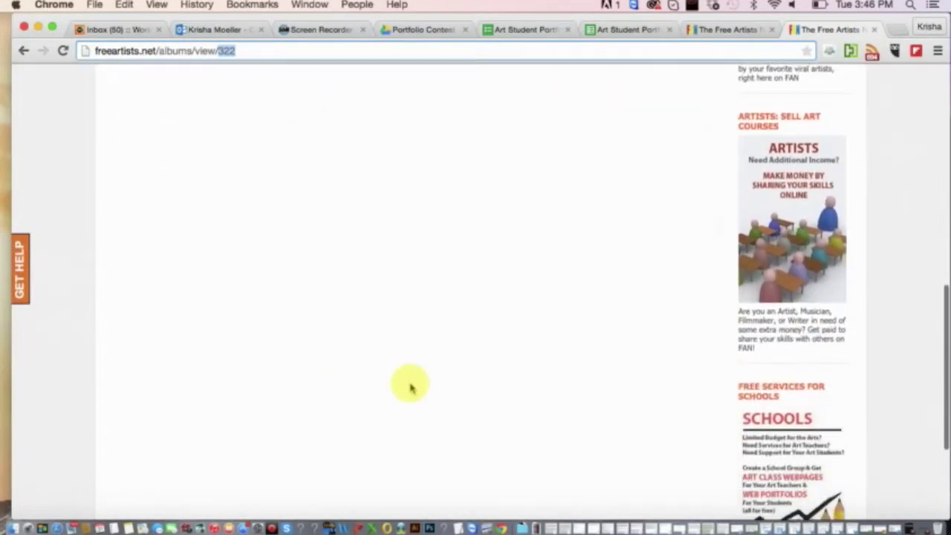
scroll(410, 384, up, 6)
scroll(410, 385, up, 4)
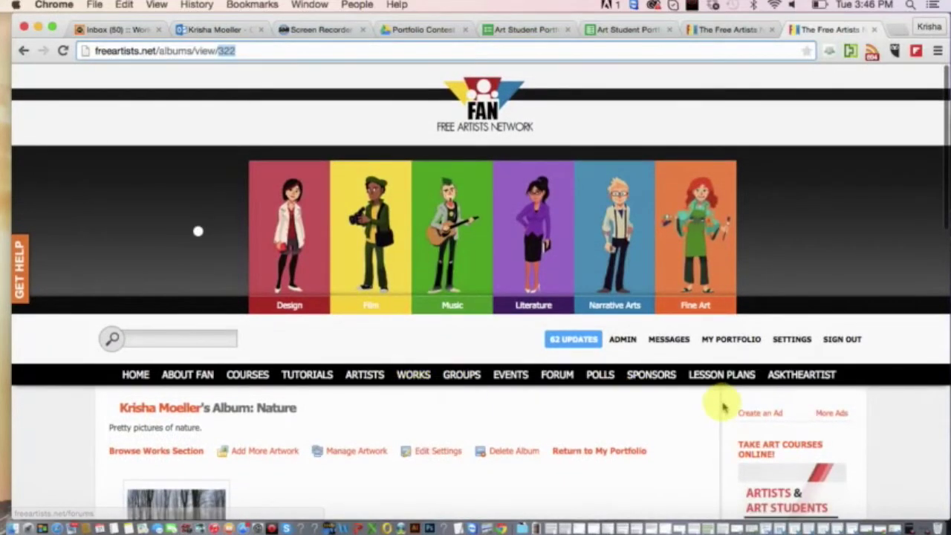
Open the artist's portfolio page from the Nature album.
click(899, 334)
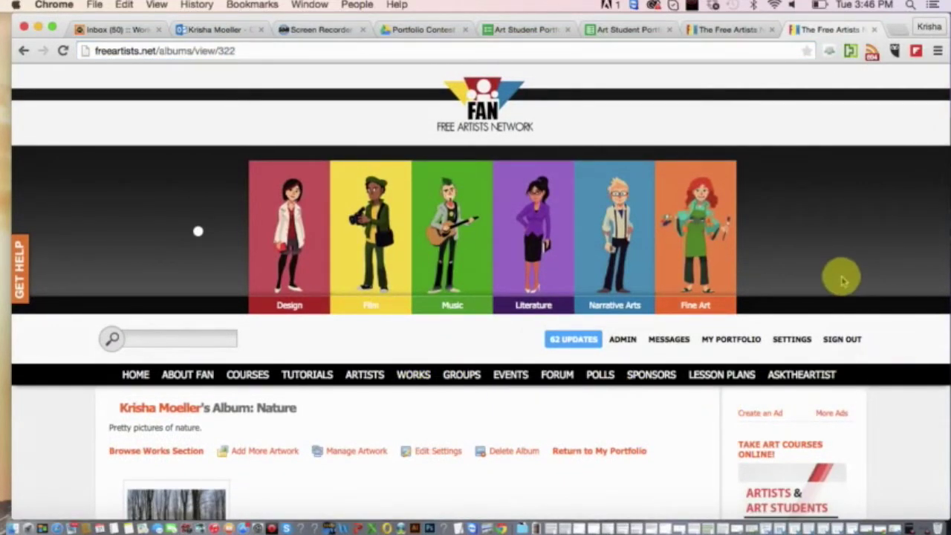
scroll(662, 396, down, 3)
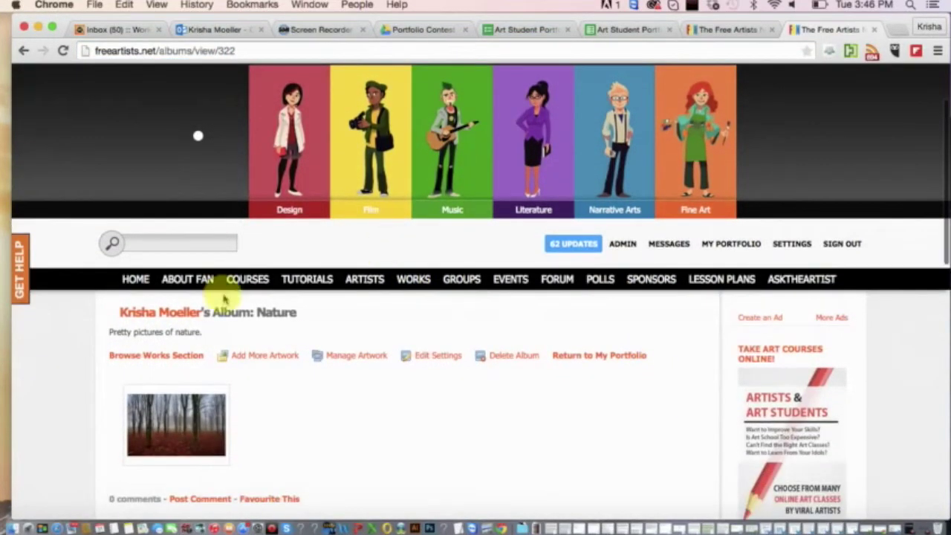
click(178, 313)
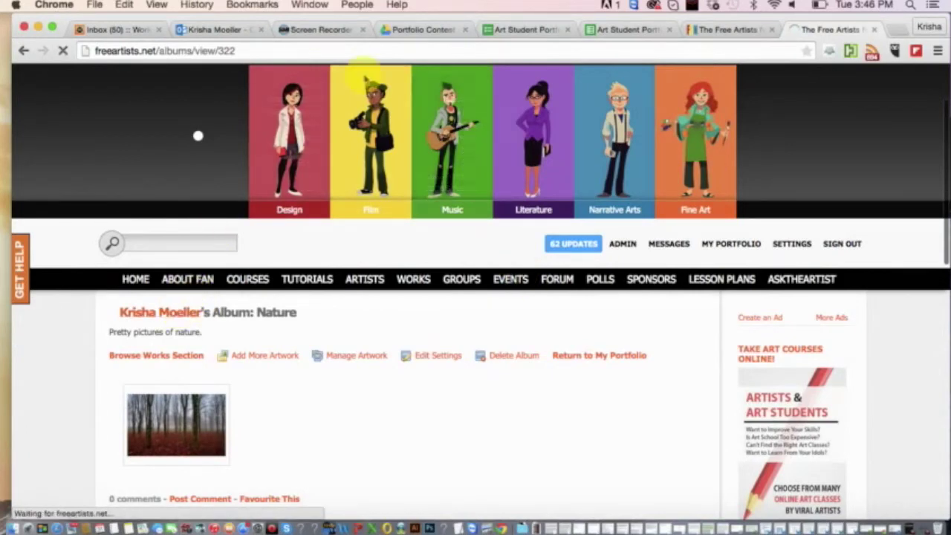